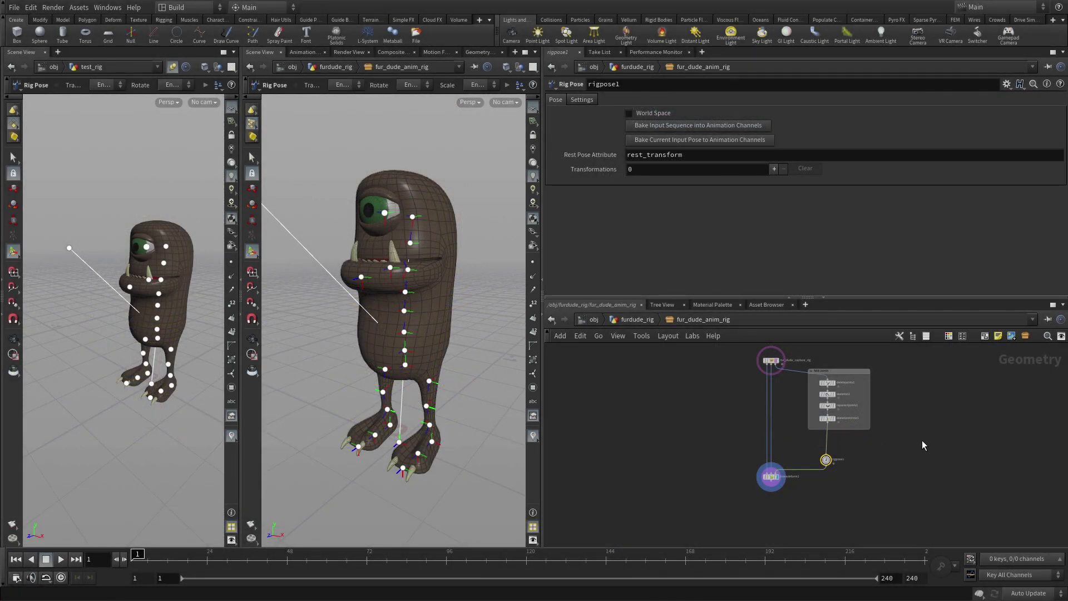
# Add a Delete Joints node fed by skeletonmirror1's output and display it.
pyautogui.scroll(3, 921, 440)
pyautogui.click(880, 428)
pyautogui.press('Tab')
pyautogui.write('dele')
pyautogui.press('Return')
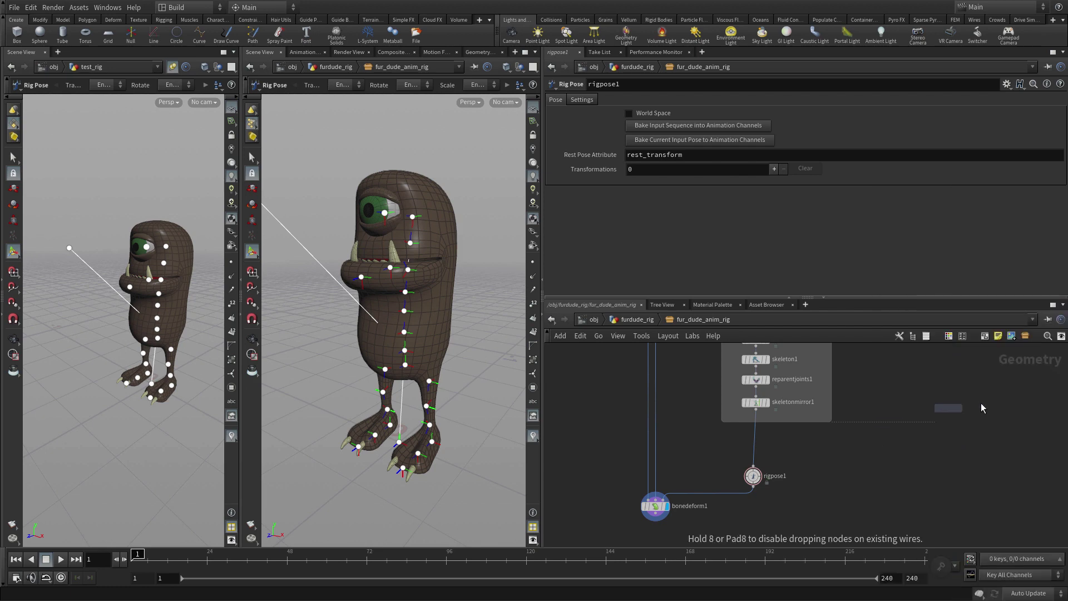
pyautogui.click(833, 453)
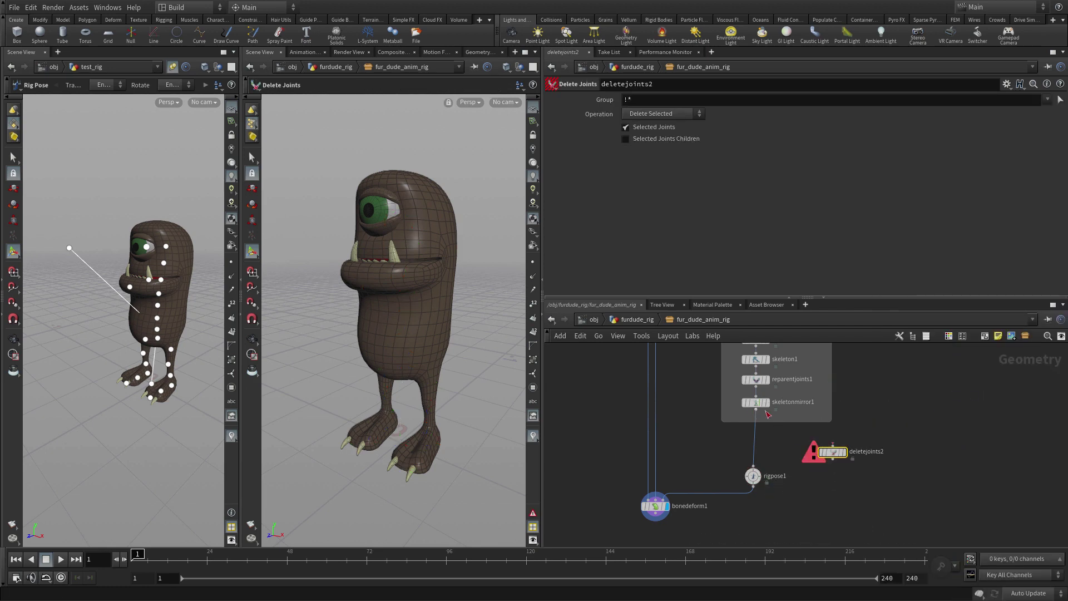
pyautogui.click(845, 453)
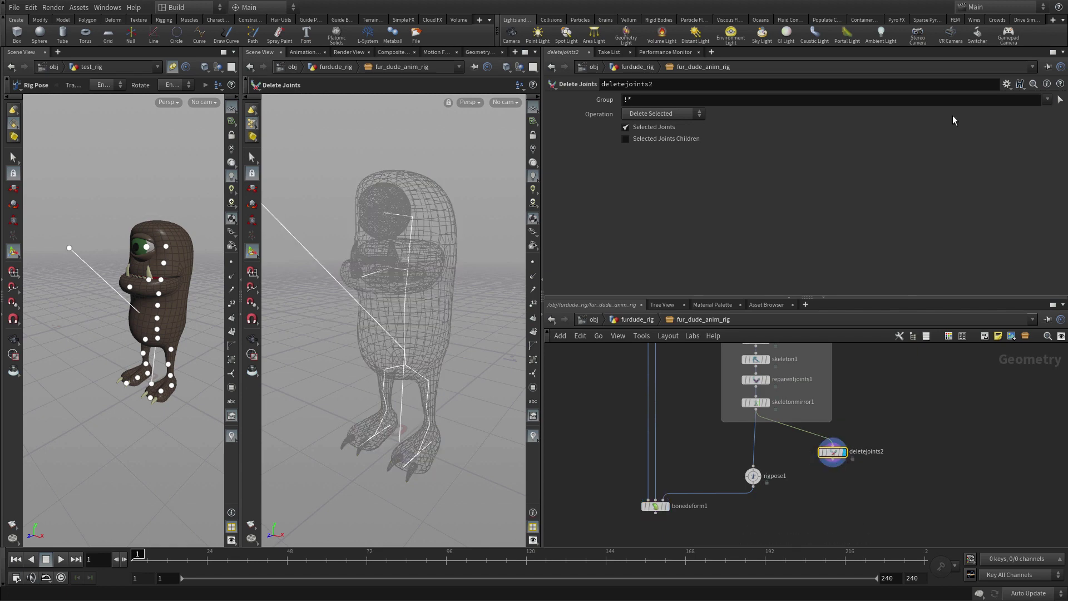
# Set the Delete Joints group to furdude_main, COG, pelvis, r_heel and l_heel, with the operation Delete Non-Selected.
pyautogui.click(1060, 100)
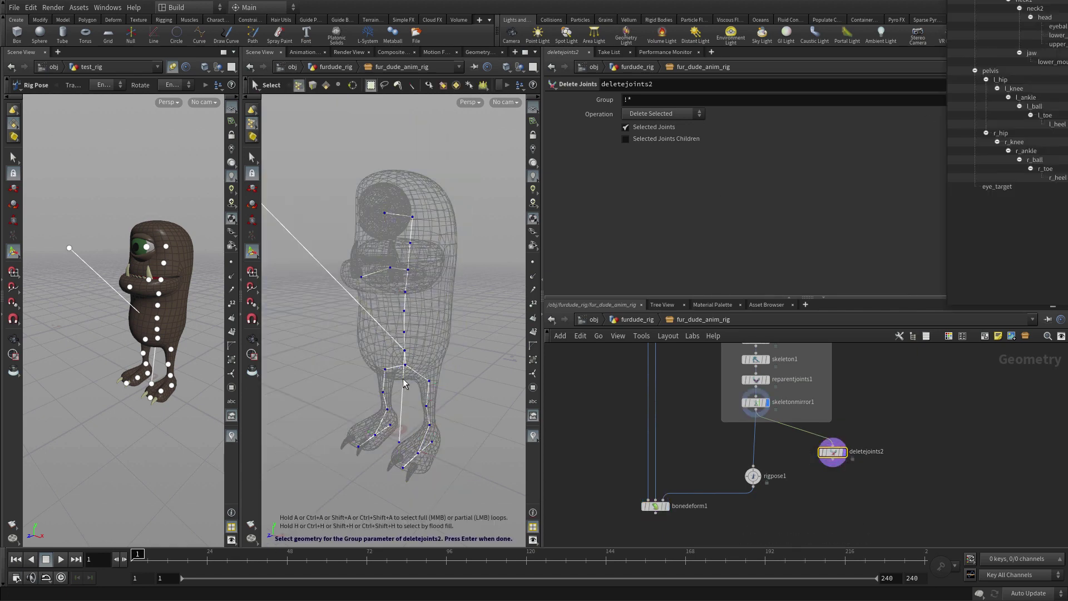
pyautogui.click(398, 442)
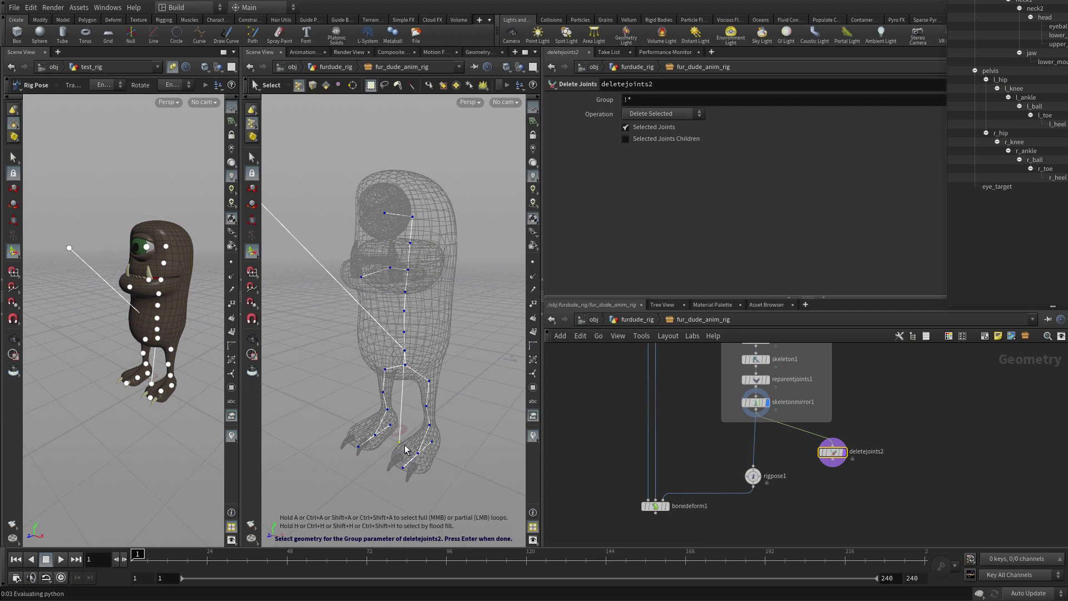
pyautogui.click(405, 366)
pyautogui.keyDown('shift'); pyautogui.click(390, 425); pyautogui.keyUp('shift')
pyautogui.keyDown('shift'); pyautogui.click(432, 442); pyautogui.keyUp('shift')
pyautogui.press('Return')
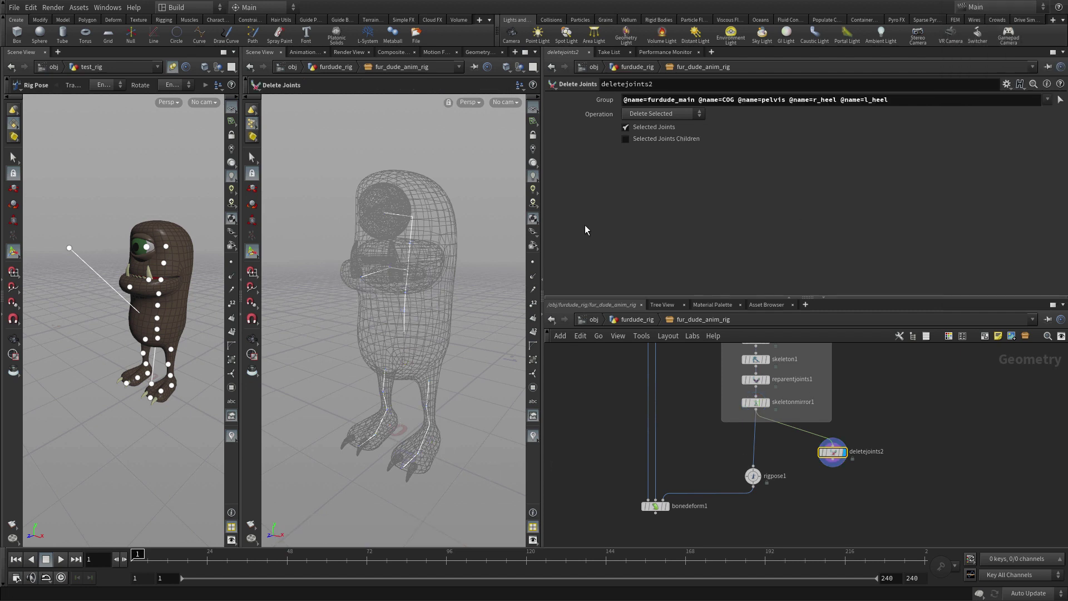
pyautogui.click(635, 115)
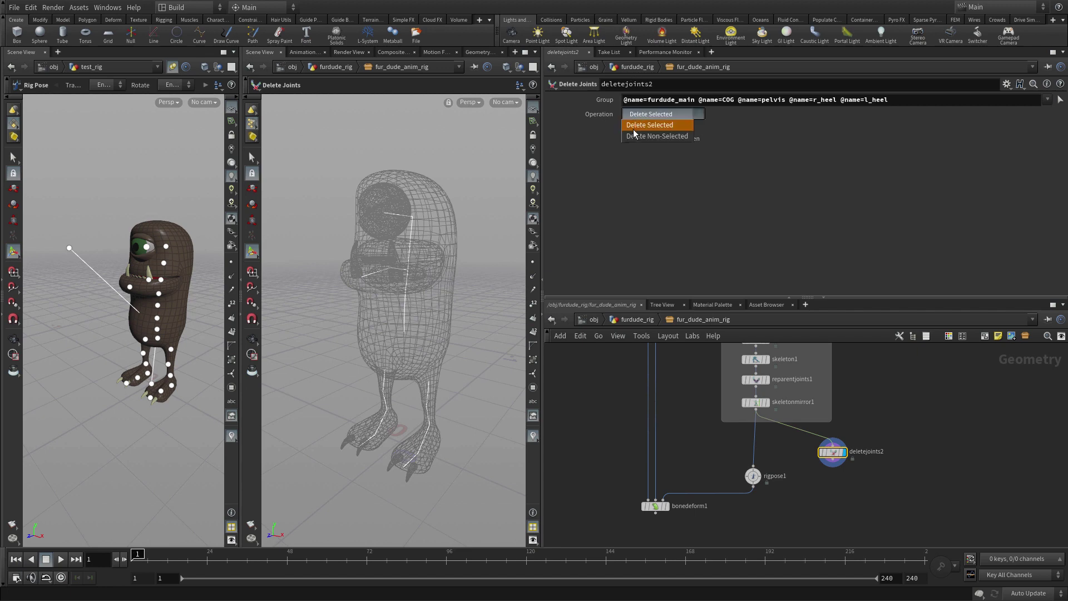
pyautogui.click(657, 137)
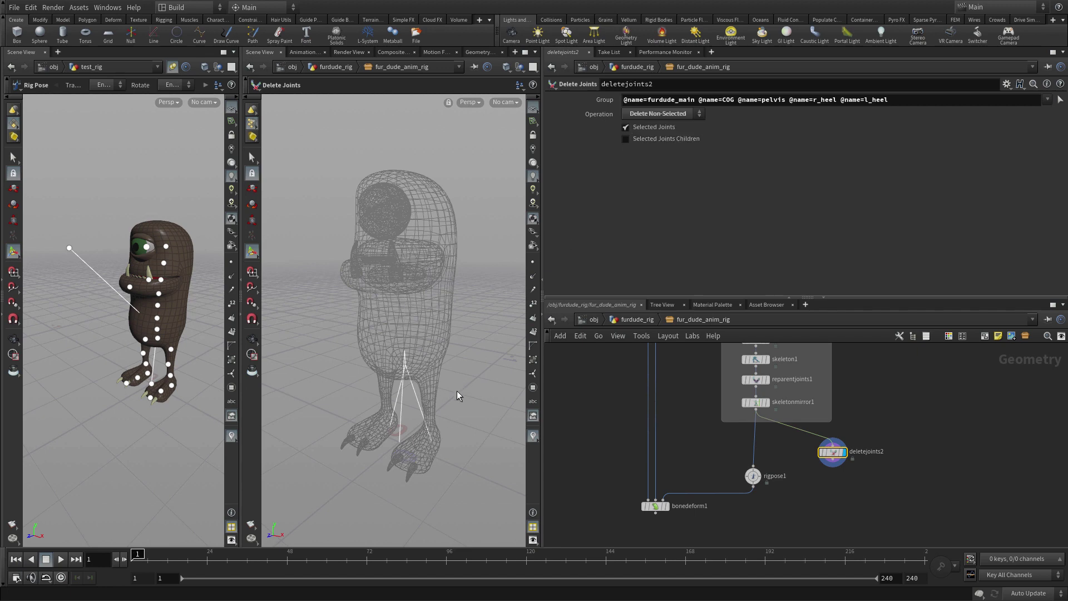
# Add a Reparent Joints node directly below deletejoints2, connected to its output, and display it.
pyautogui.keyDown('alt'); pyautogui.moveTo(423, 432); pyautogui.dragTo(482, 374, button='right'); pyautogui.keyUp('alt')
pyautogui.keyDown('alt'); pyautogui.moveTo(438, 405); pyautogui.dragTo(436, 358, button='middle'); pyautogui.keyUp('alt')
pyautogui.keyDown('alt'); pyautogui.moveTo(856, 499); pyautogui.dragTo(866, 479, button='right'); pyautogui.keyUp('alt')
pyautogui.keyDown('alt'); pyautogui.moveTo(853, 486); pyautogui.dragTo(867, 452, button='middle'); pyautogui.keyUp('alt')
pyautogui.press('Tab')
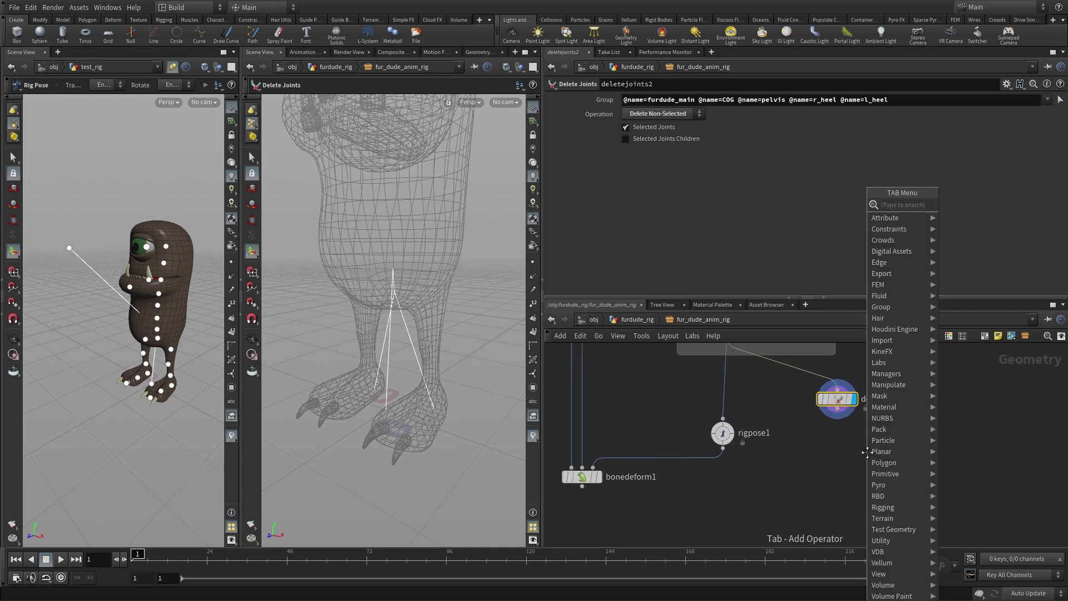
pyautogui.write('repa')
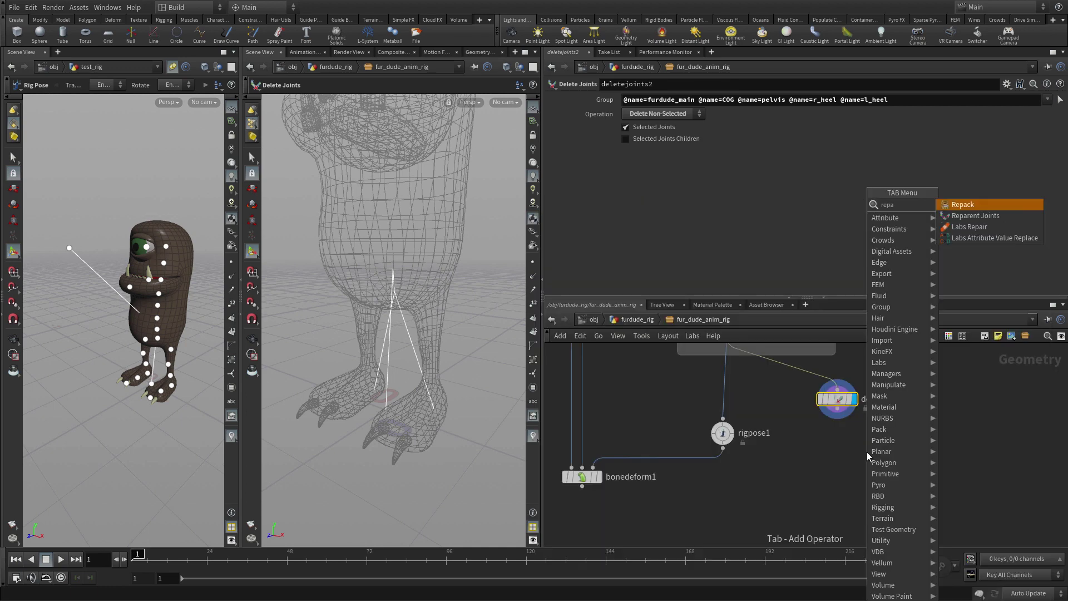
pyautogui.press('Down')
pyautogui.press('Return')
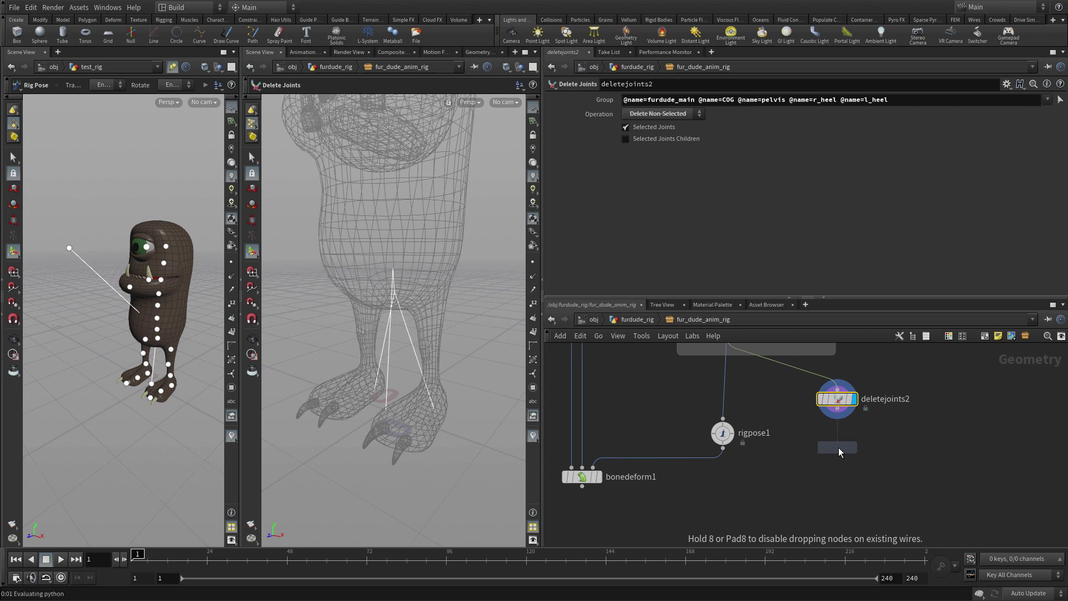
pyautogui.click(838, 449)
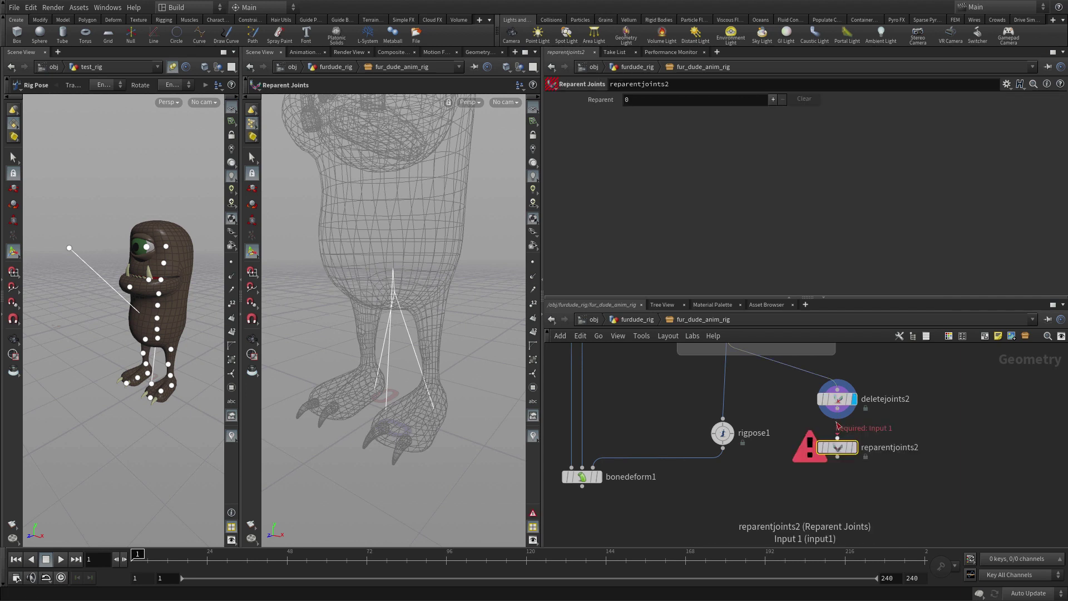
pyautogui.click(855, 448)
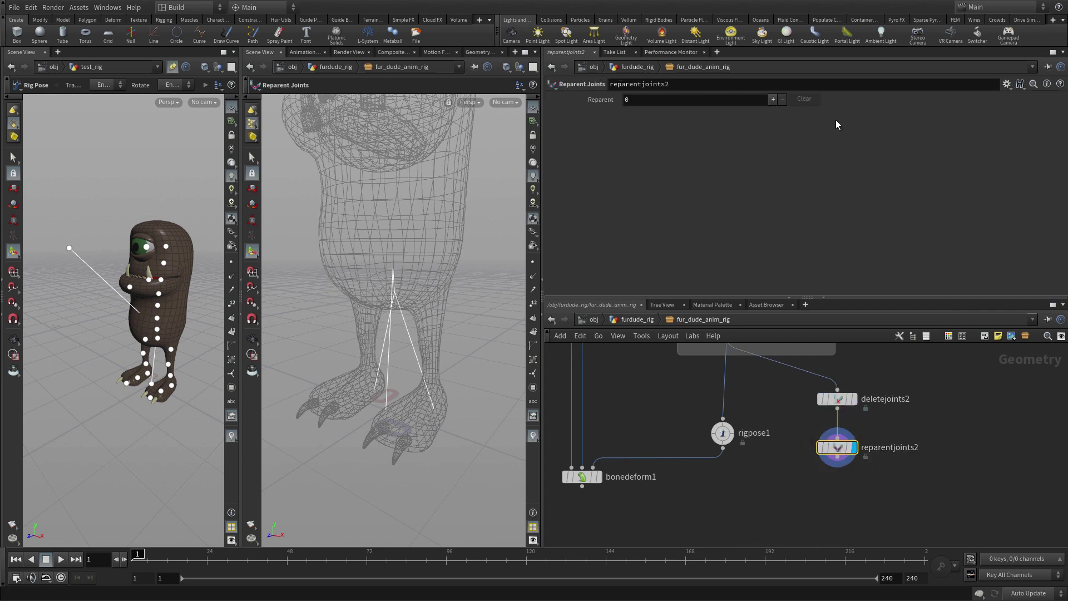
# Add one reparent entry that parents the r_heel and l_heel joints to furdude_main.
pyautogui.click(773, 99)
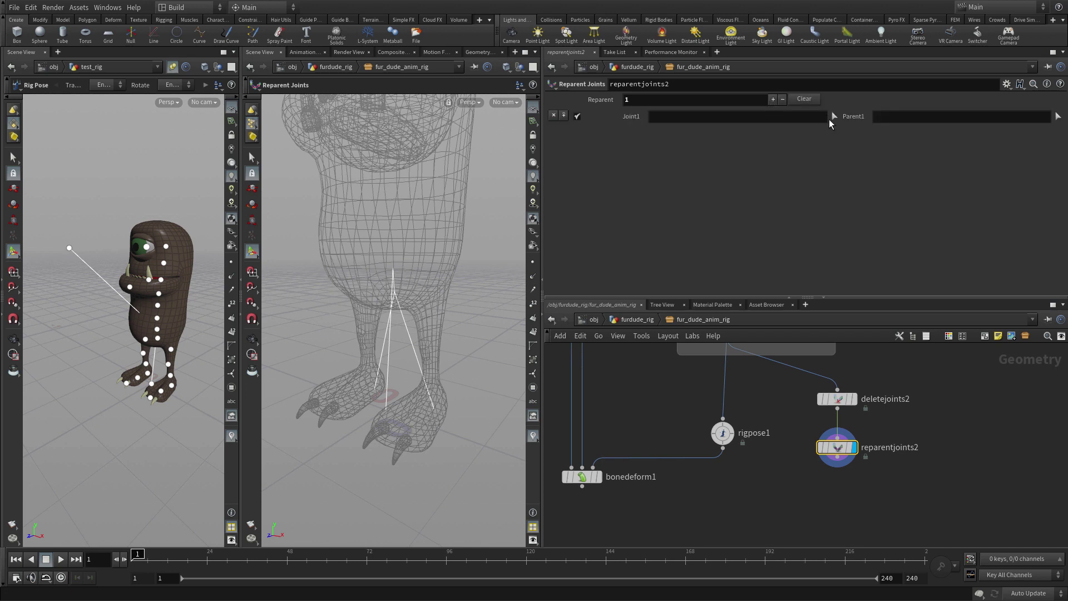
pyautogui.click(836, 116)
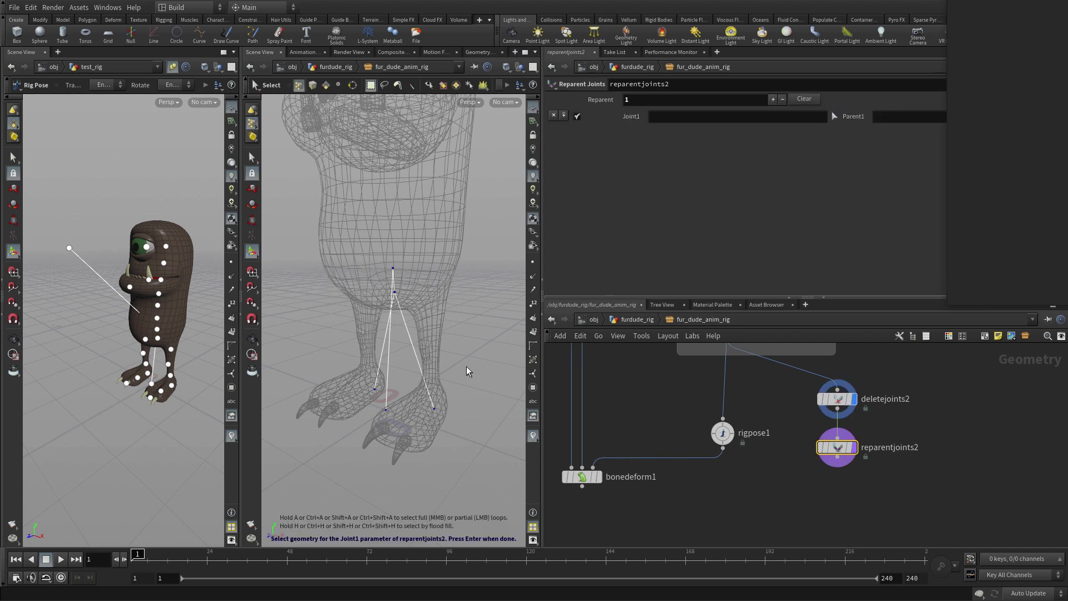
pyautogui.click(375, 390)
pyautogui.keyDown('shift'); pyautogui.click(434, 409); pyautogui.keyUp('shift')
pyautogui.press('Return')
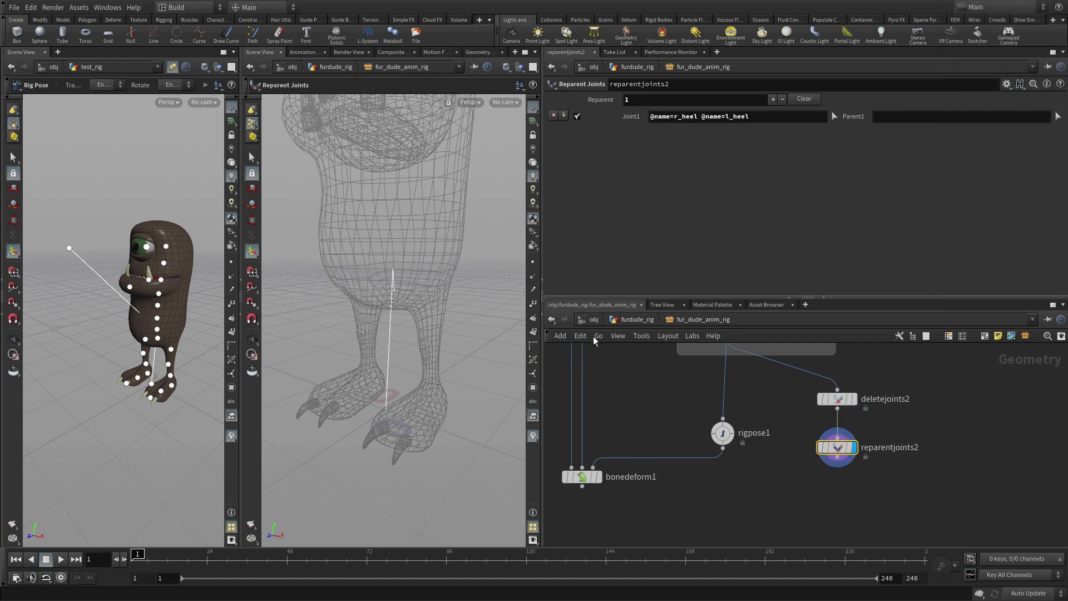
pyautogui.click(1057, 117)
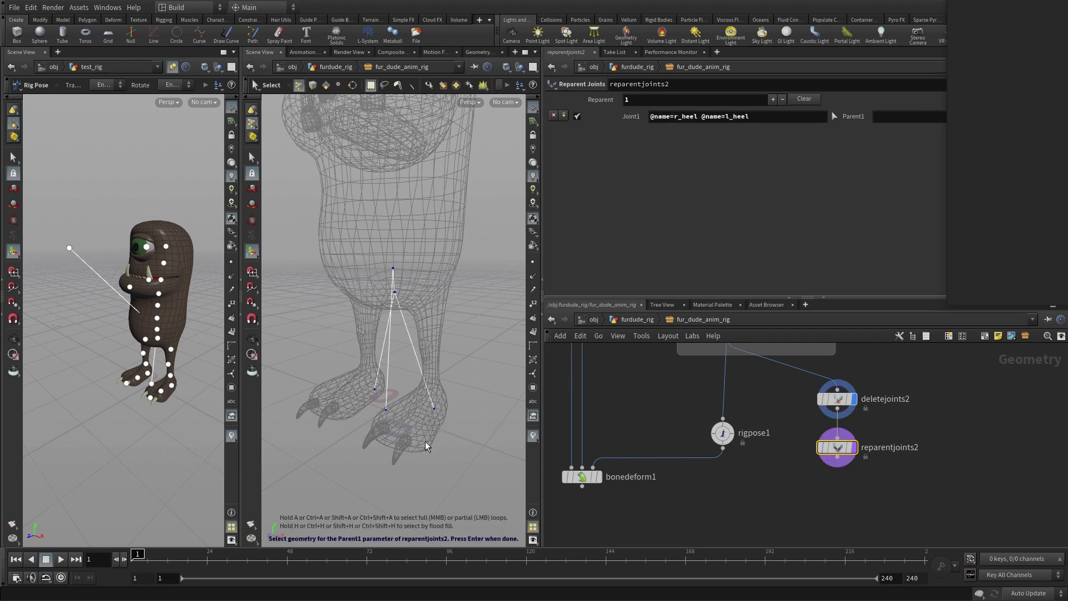
pyautogui.click(384, 412)
pyautogui.press('Return')
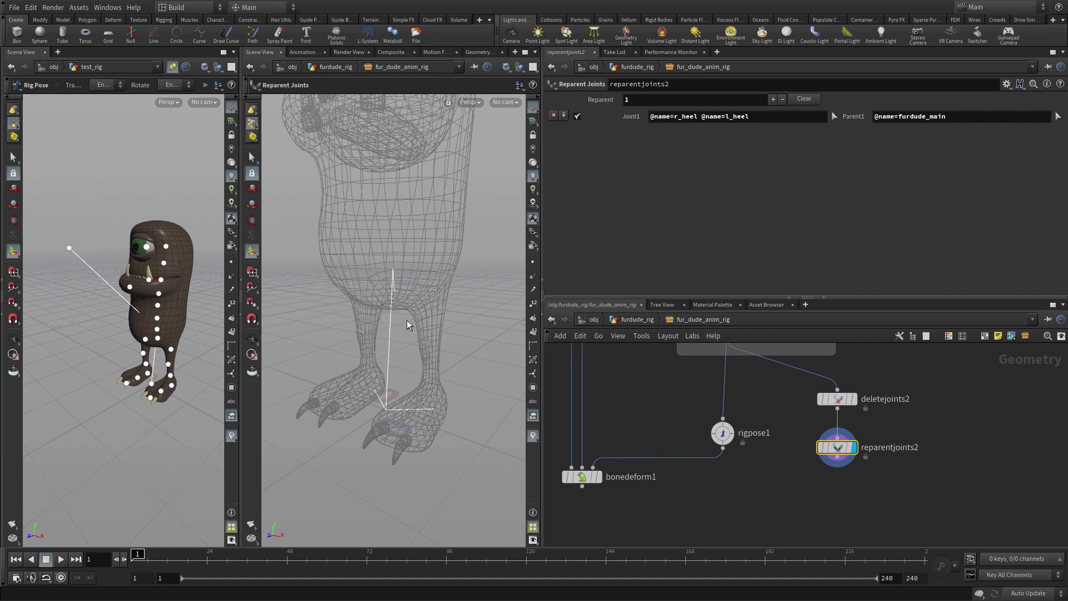
# Wire reparentjoints2 into rigpose1's input, make rigpose1 the displayed node and tidy the network layout.
pyautogui.click(837, 467)
pyautogui.click(723, 411)
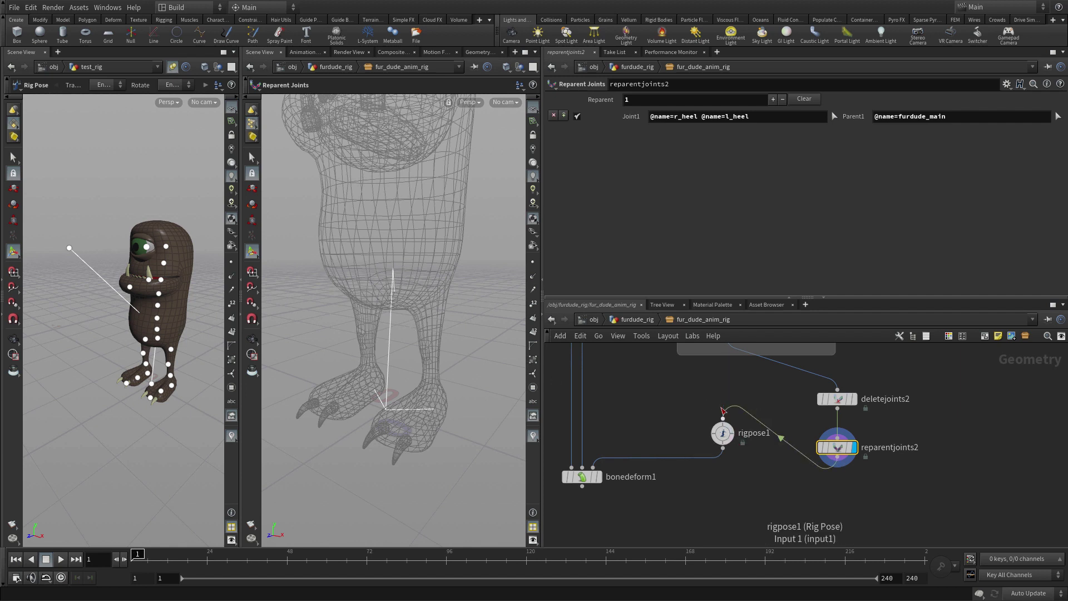
pyautogui.click(723, 433)
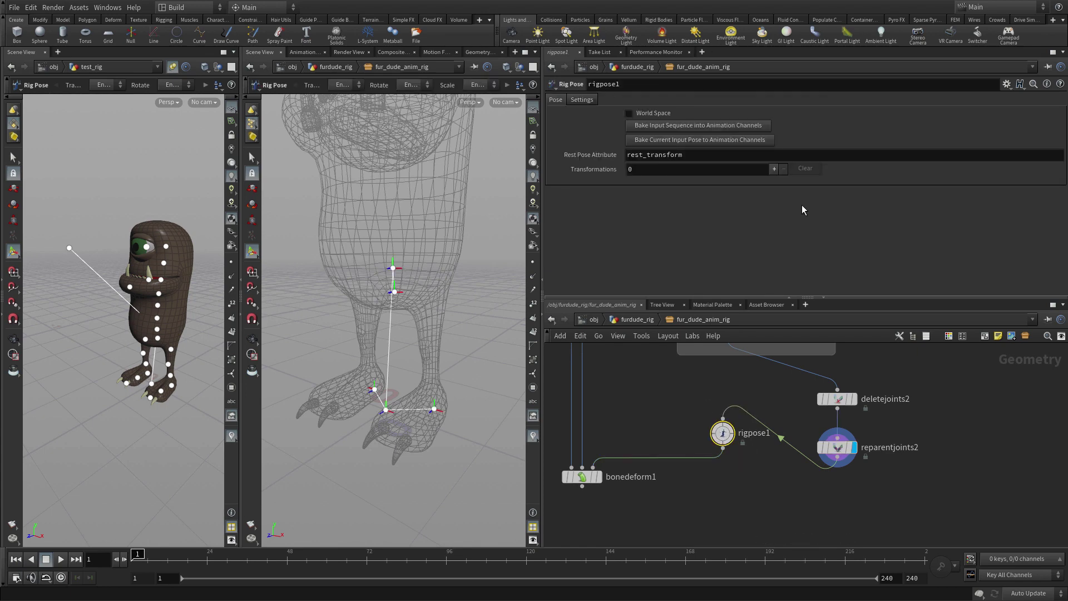
pyautogui.press('l')
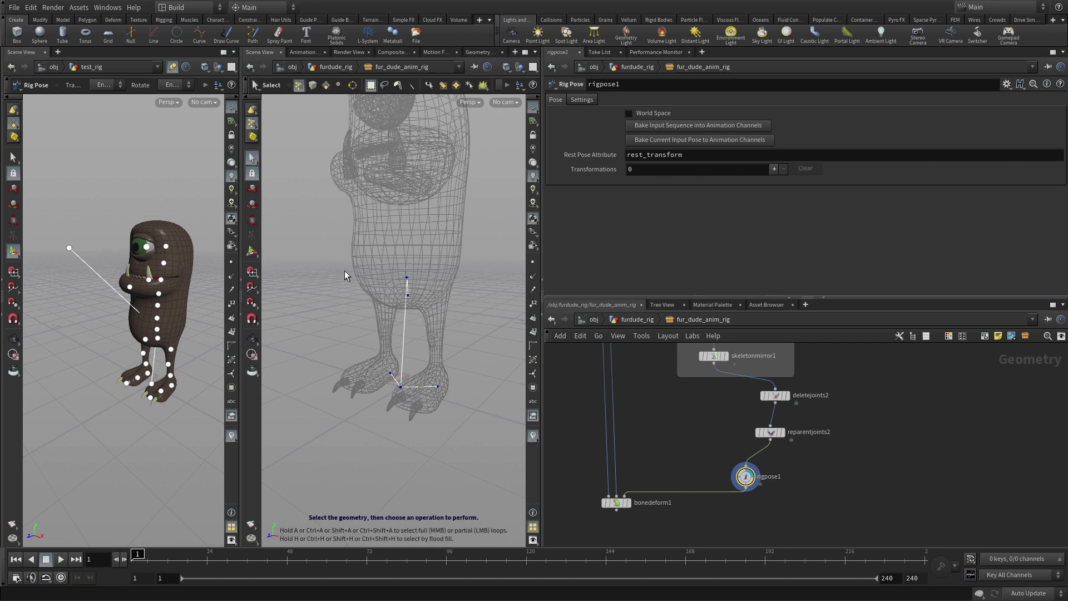
# Select all five control joints in the viewport to create their transformation entries in rigpose1.
pyautogui.moveTo(344, 269); pyautogui.dragTo(481, 421)
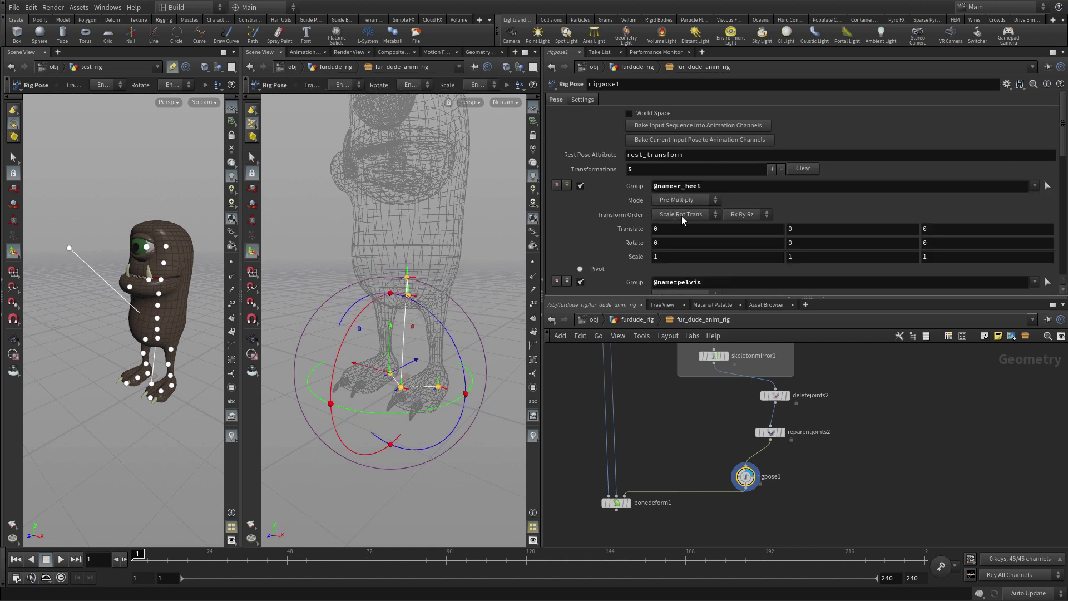
pyautogui.scroll(-6, 699, 213)
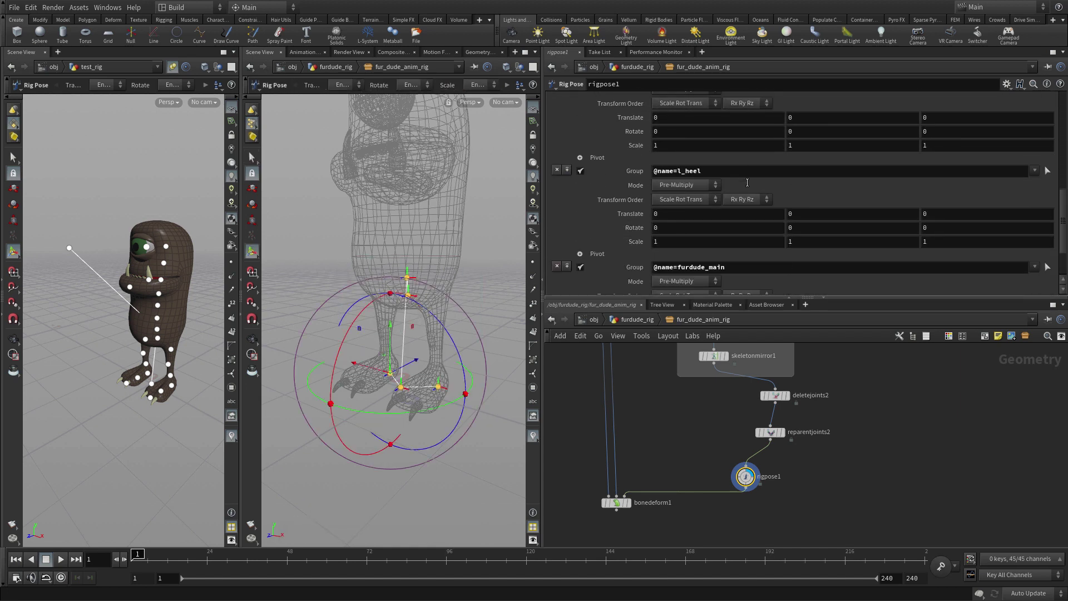
pyautogui.scroll(6, 747, 182)
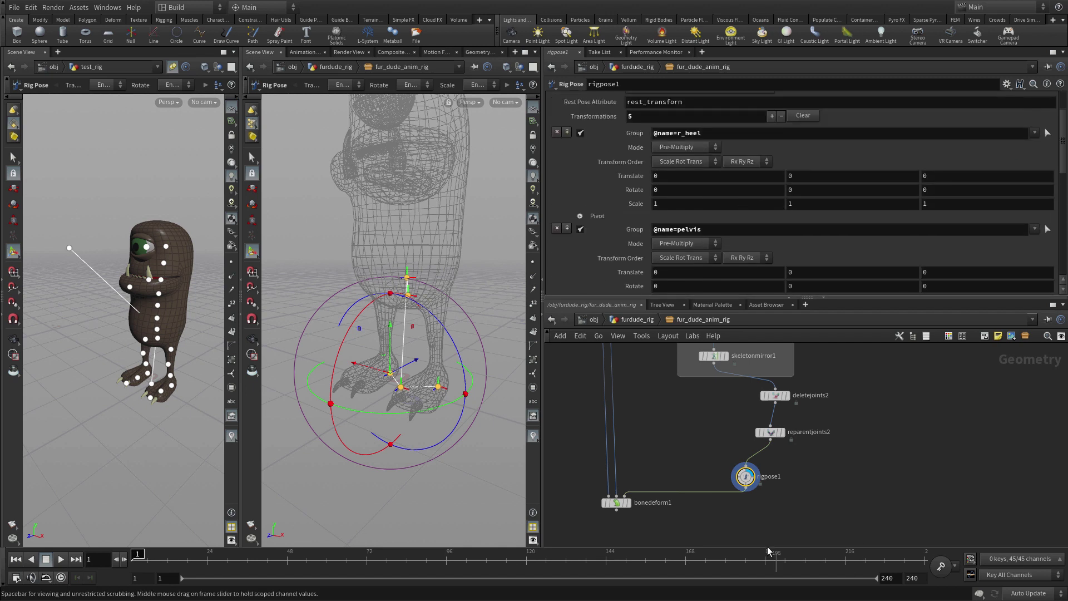
# Line up deletejoints2, reparentjoints2 and rigpose1 in a vertical column below the skeletonmirror1 node.
pyautogui.click(839, 499)
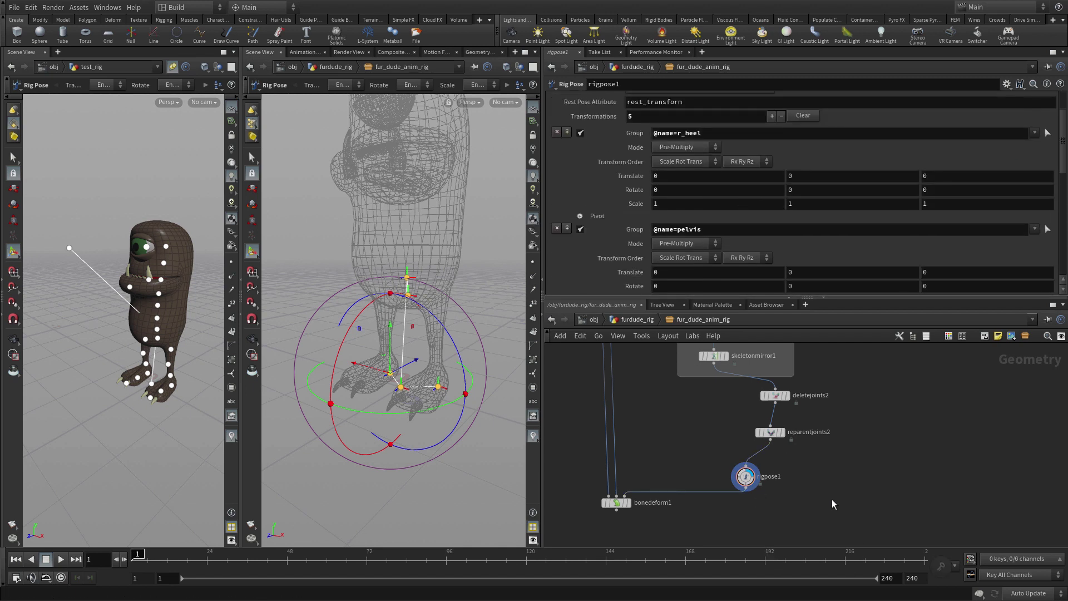
pyautogui.moveTo(809, 503); pyautogui.dragTo(820, 508, button='middle')
pyautogui.moveTo(789, 405)
pyautogui.moveTo(789, 405); pyautogui.dragTo(735, 401)
pyautogui.moveTo(781, 441); pyautogui.dragTo(731, 434)
pyautogui.moveTo(759, 488); pyautogui.dragTo(735, 472)
pyautogui.scroll(-3, 757, 478)
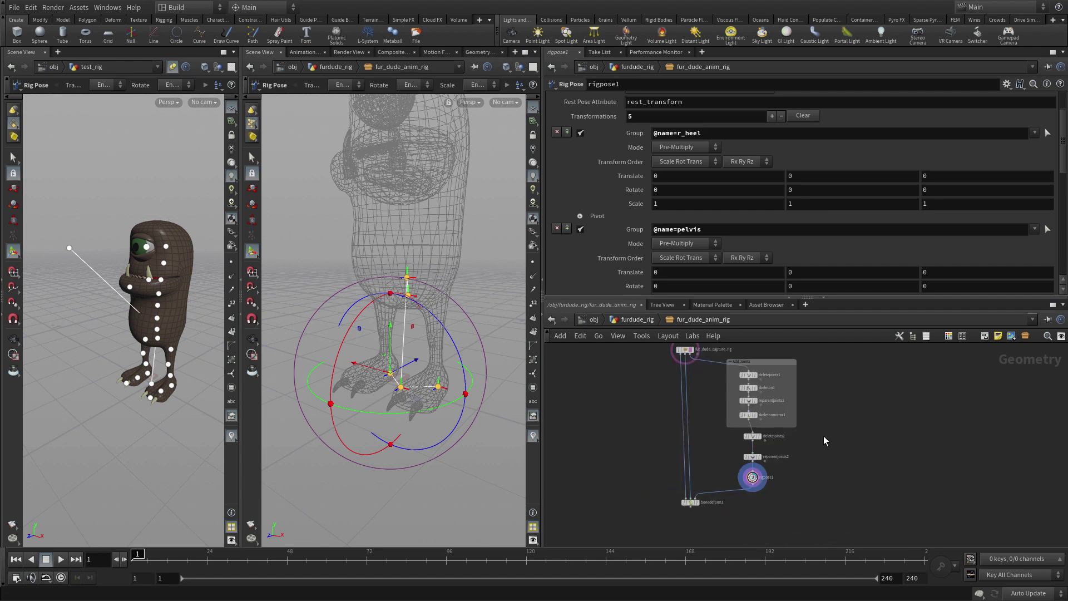
# Add a Skeleton Blend node beside rigpose1, above bonedeform1.
pyautogui.press('Tab')
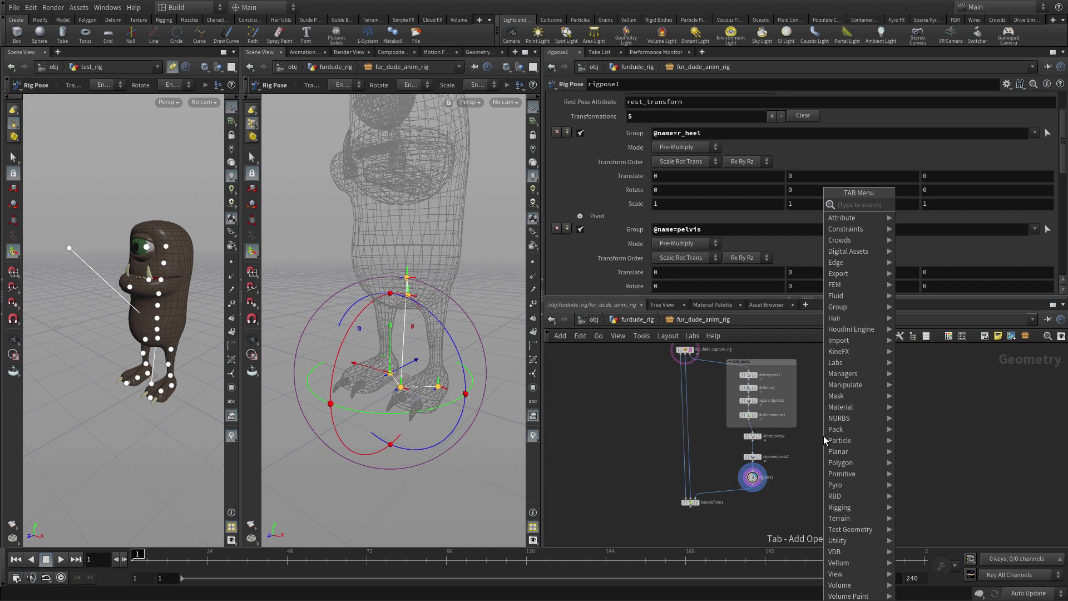
pyautogui.write('ske')
pyautogui.press('Return')
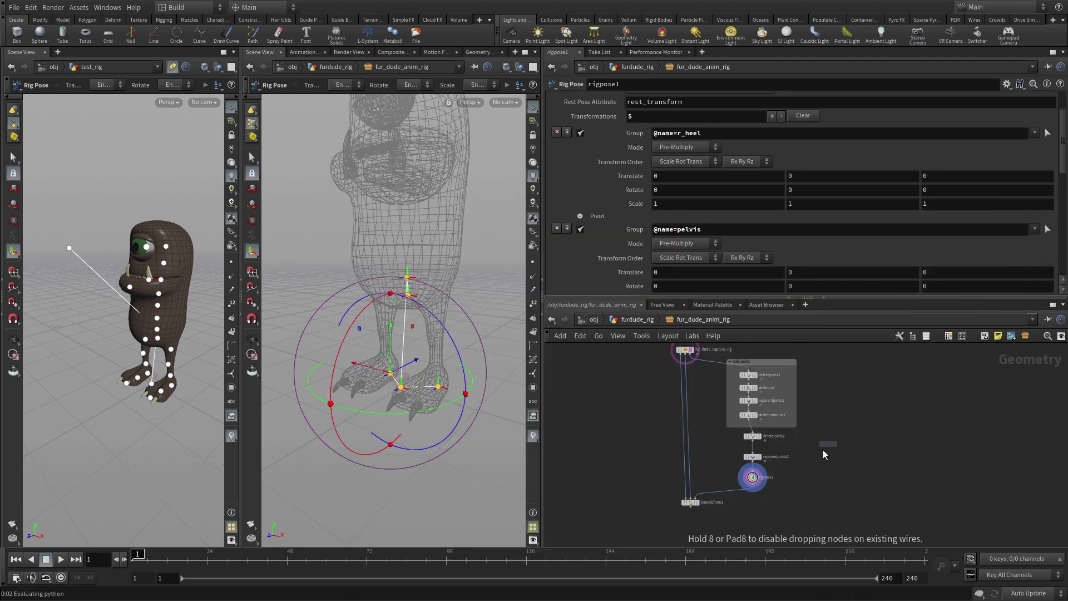
pyautogui.click(716, 478)
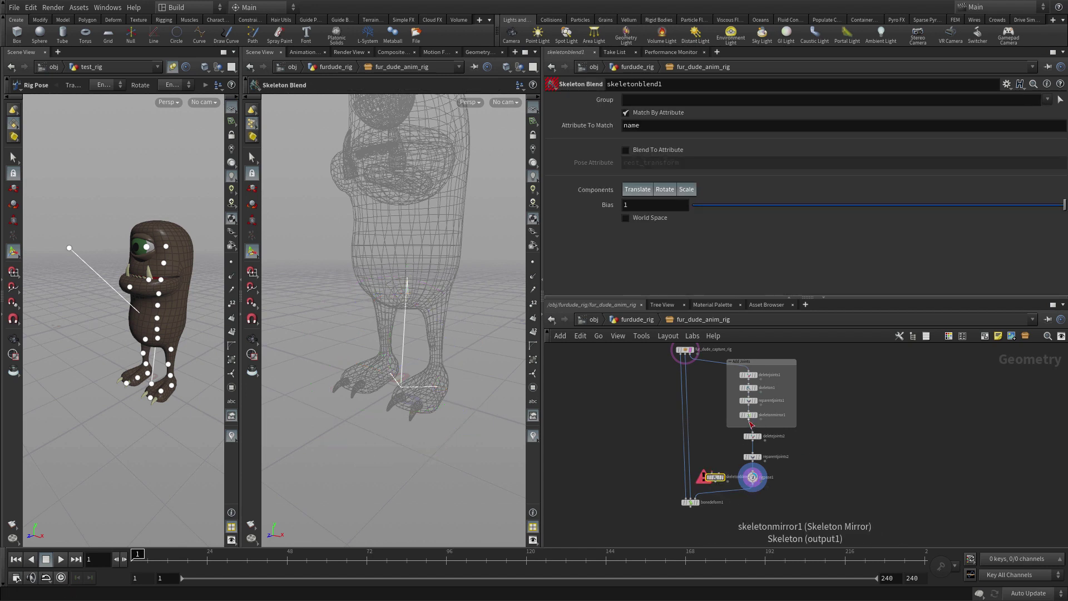
# Connect skeletonmirror1 to the Skeleton Blend's first input and rigpose1 to its second input.
pyautogui.click(750, 421)
pyautogui.click(715, 470)
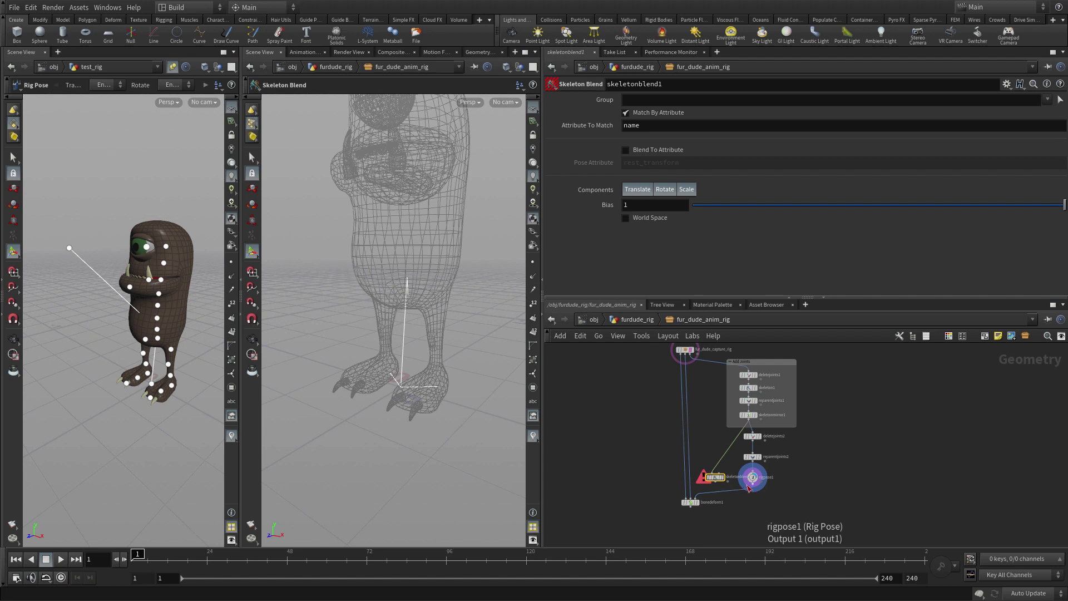
pyautogui.click(754, 487)
pyautogui.click(720, 473)
# Wire the Skeleton Blend's output into bonedeform1's third input and display bonedeform1.
pyautogui.click(717, 485)
pyautogui.click(692, 499)
pyautogui.click(697, 502)
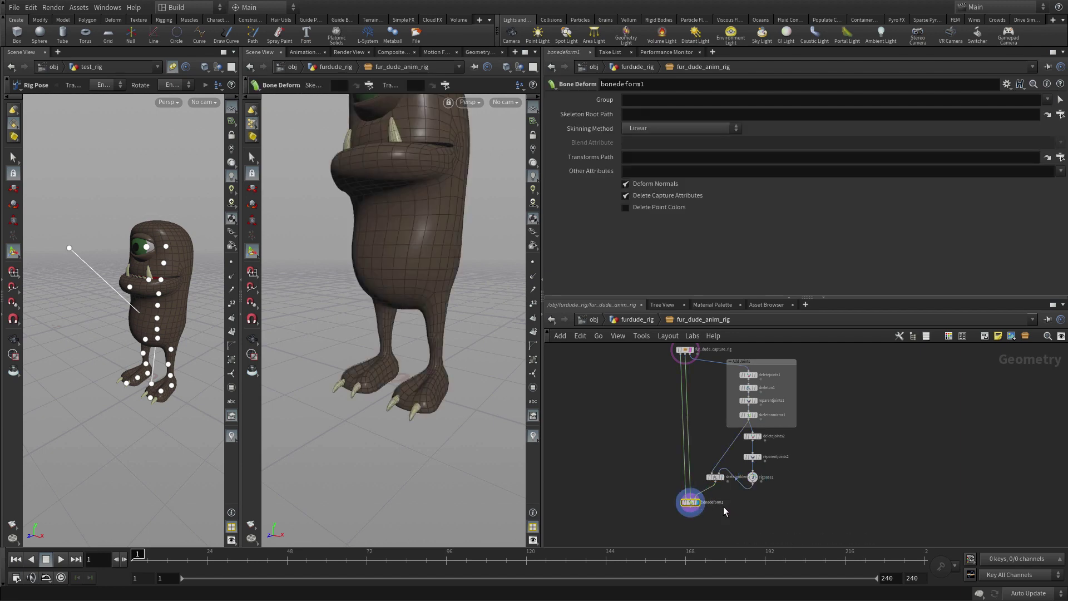
# Enable World Space blending on skeletonblend1.
pyautogui.click(754, 480)
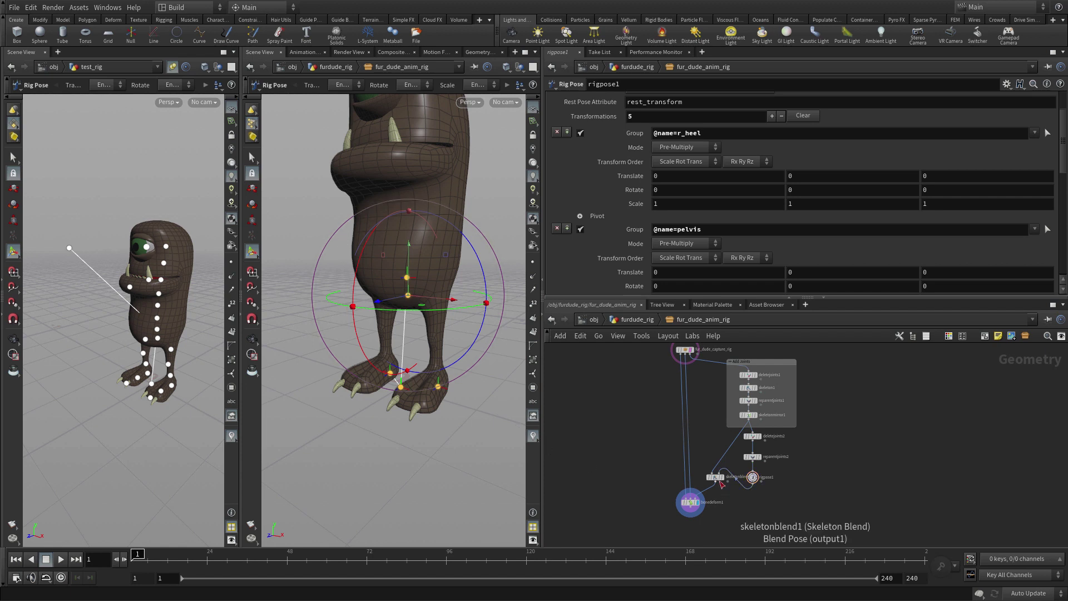
pyautogui.click(716, 478)
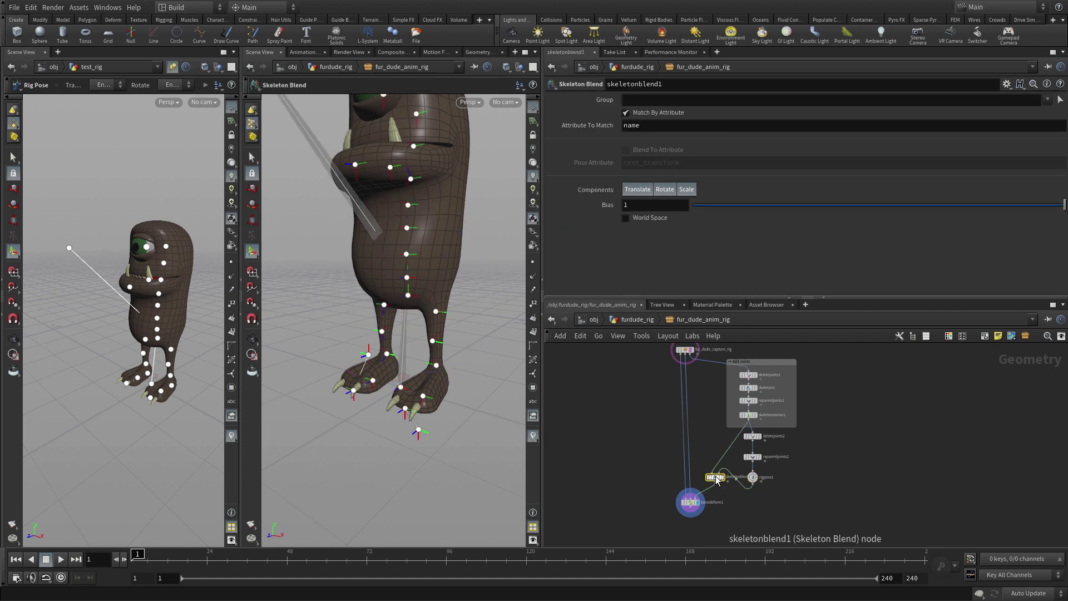
pyautogui.click(626, 218)
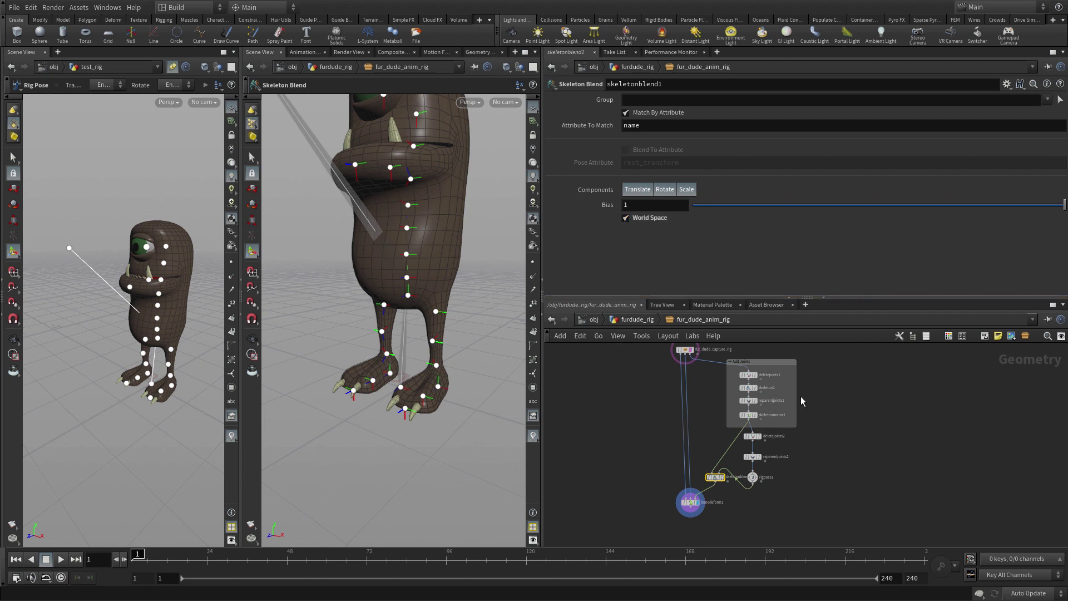
# Save the Fur Dude Anim Rig digital asset.
pyautogui.click(847, 435)
pyautogui.click(78, 7)
pyautogui.moveTo(89, 60)
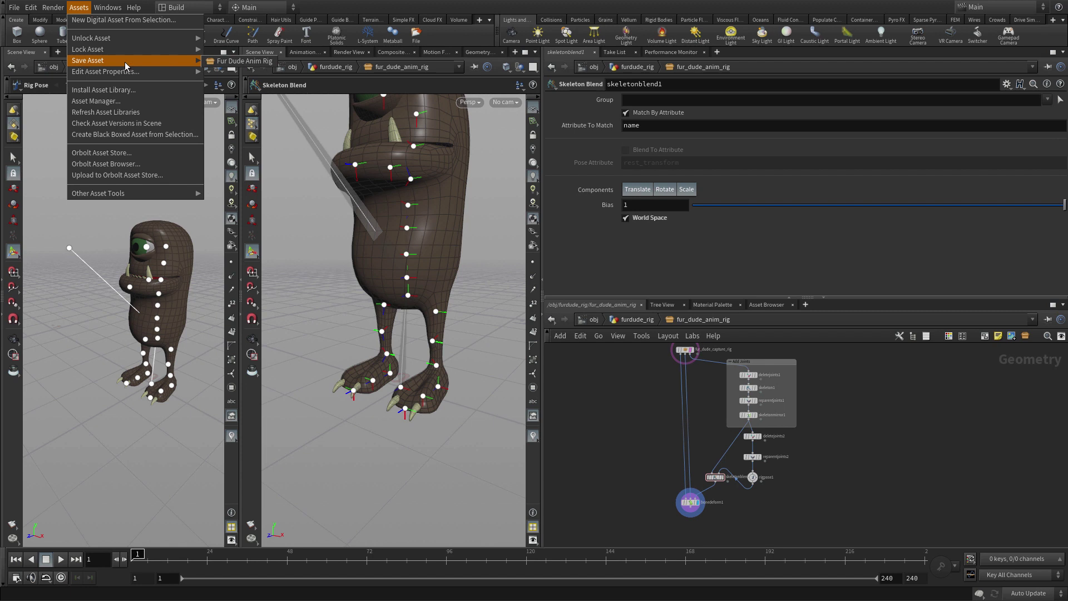
pyautogui.click(275, 63)
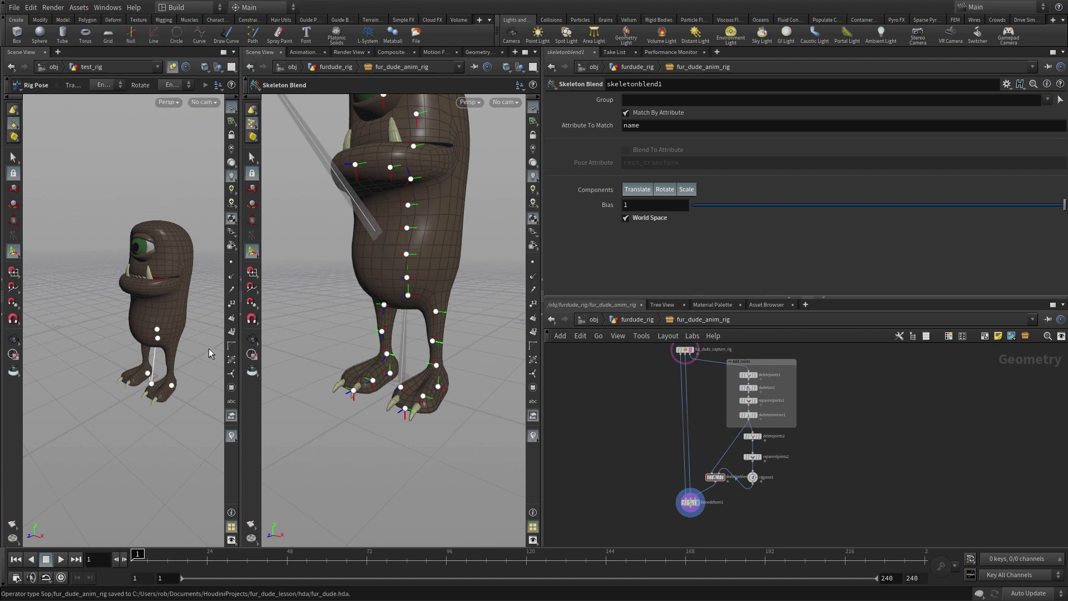
pyautogui.moveTo(162, 449)
pyautogui.keyDown('alt'); pyautogui.mouseDown()
pyautogui.moveTo(190, 412)
pyautogui.moveTo(166, 436)
pyautogui.moveTo(177, 411)
pyautogui.moveTo(169, 432)
pyautogui.mouseUp(); pyautogui.keyUp('alt')
pyautogui.moveTo(172, 457); pyautogui.dragTo(174, 395, button='middle')
pyautogui.moveTo(176, 396); pyautogui.dragTo(188, 387, button='right')
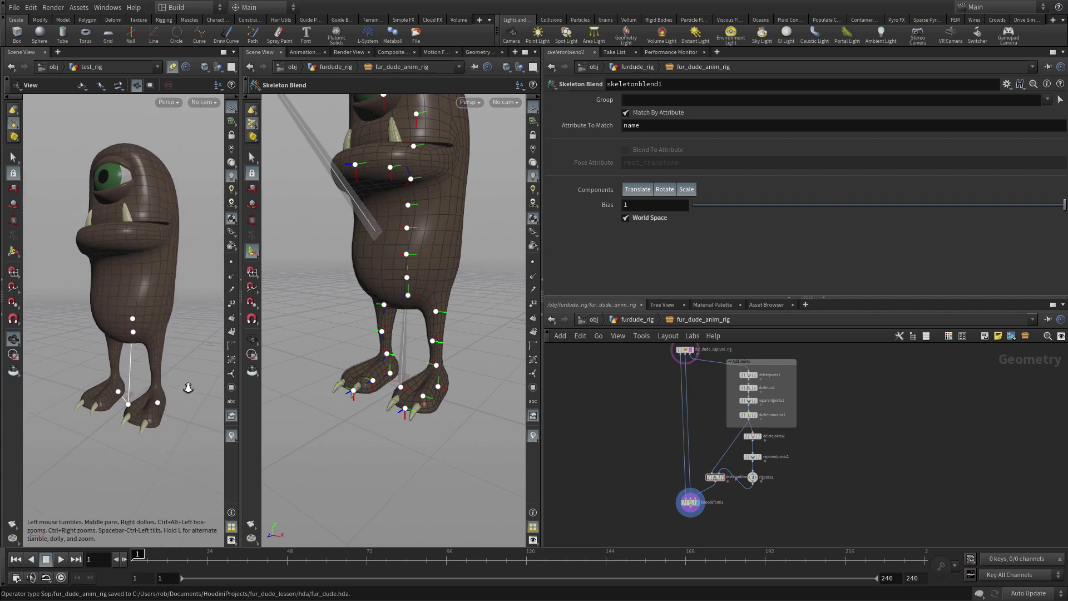
pyautogui.press('Return')
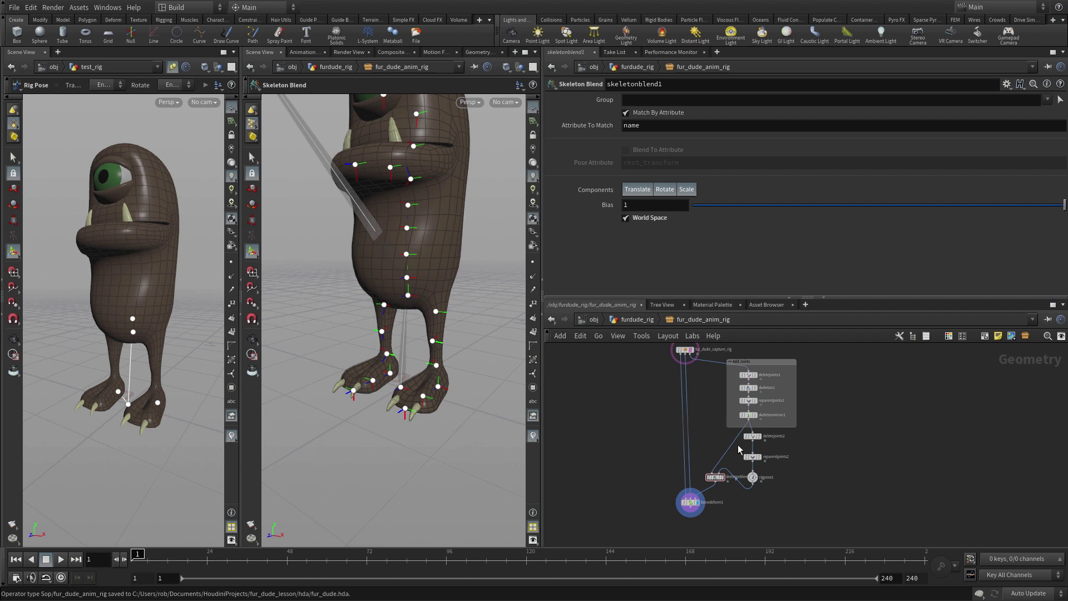
# Reposition the skeletonblend1 node below rigpose1 in the network.
pyautogui.moveTo(754, 501); pyautogui.dragTo(735, 468, button='middle')
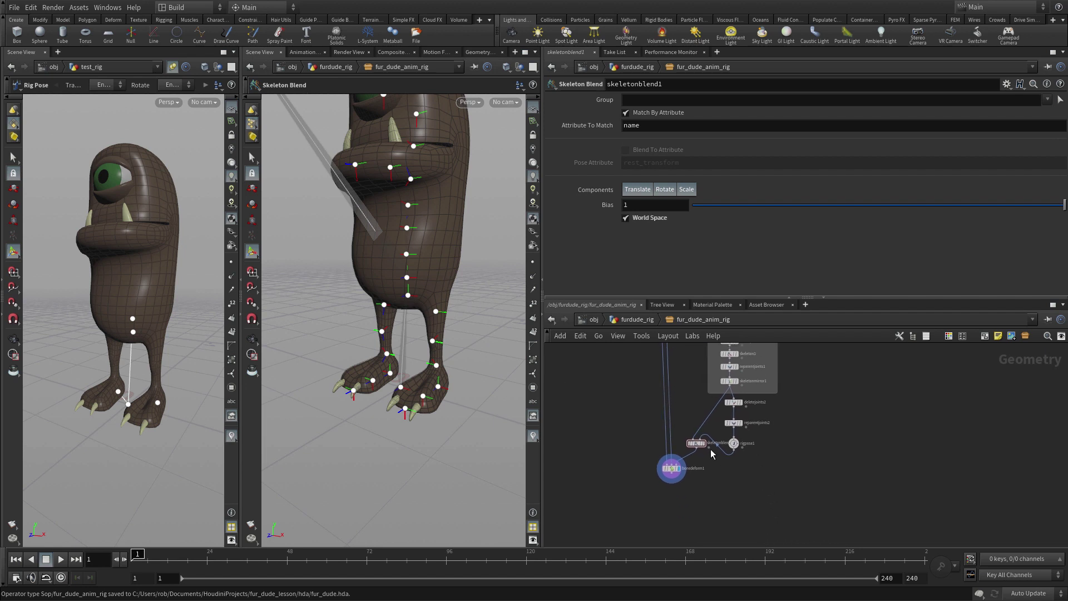
pyautogui.moveTo(699, 444); pyautogui.dragTo(670, 503)
pyautogui.press('space')
pyautogui.moveTo(776, 469); pyautogui.dragTo(799, 446, button='right')
pyautogui.moveTo(798, 428); pyautogui.dragTo(773, 490, button='middle')
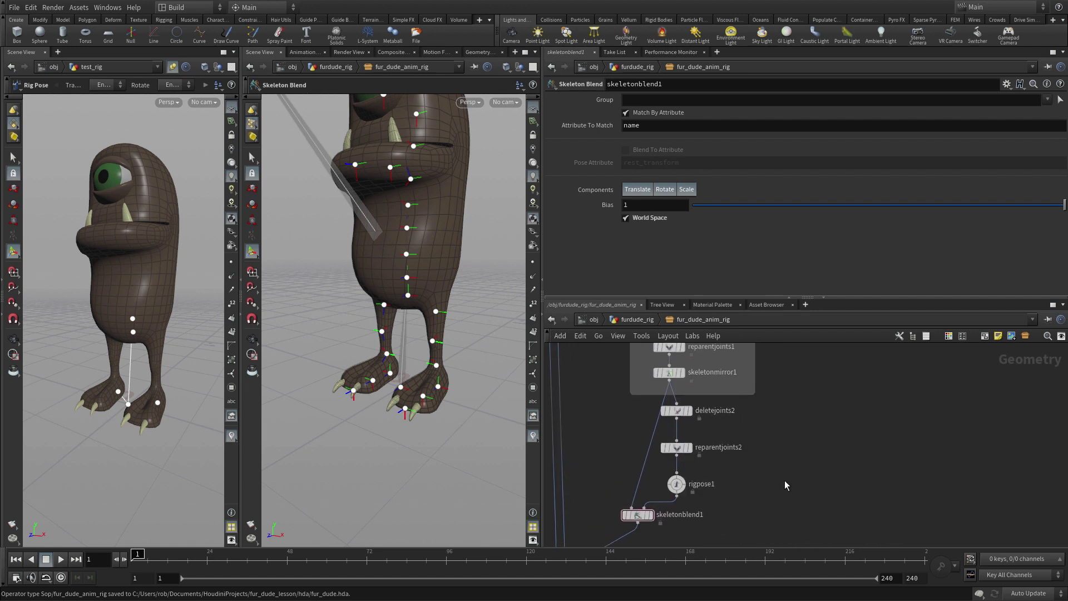
# Add a Circle node in the empty network space beside the deletejoints2 chain.
pyautogui.press('Tab')
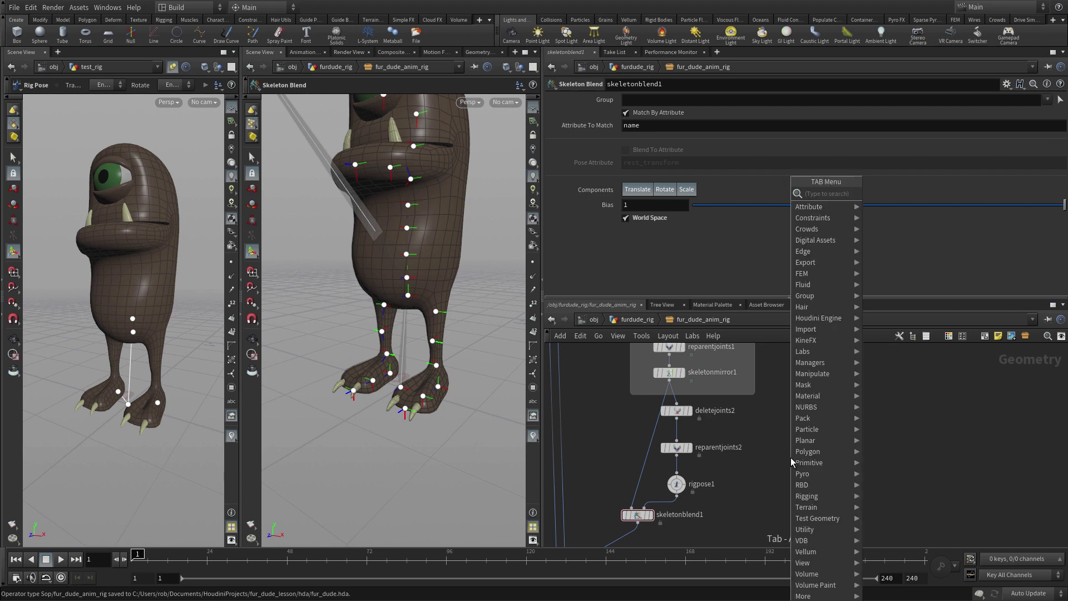
pyautogui.write('cir')
pyautogui.press('Return')
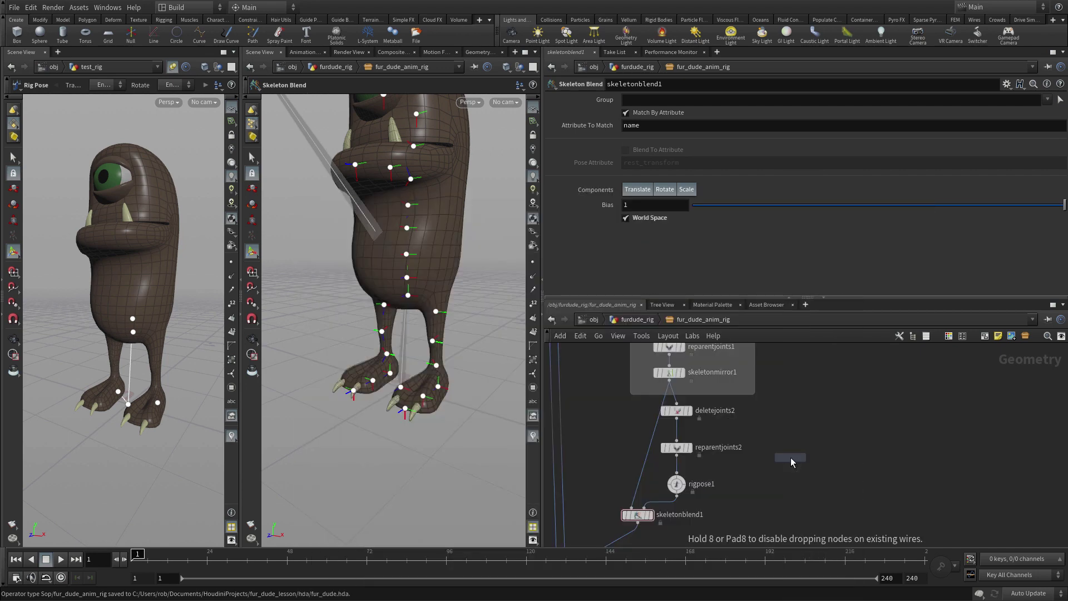
pyautogui.click(825, 392)
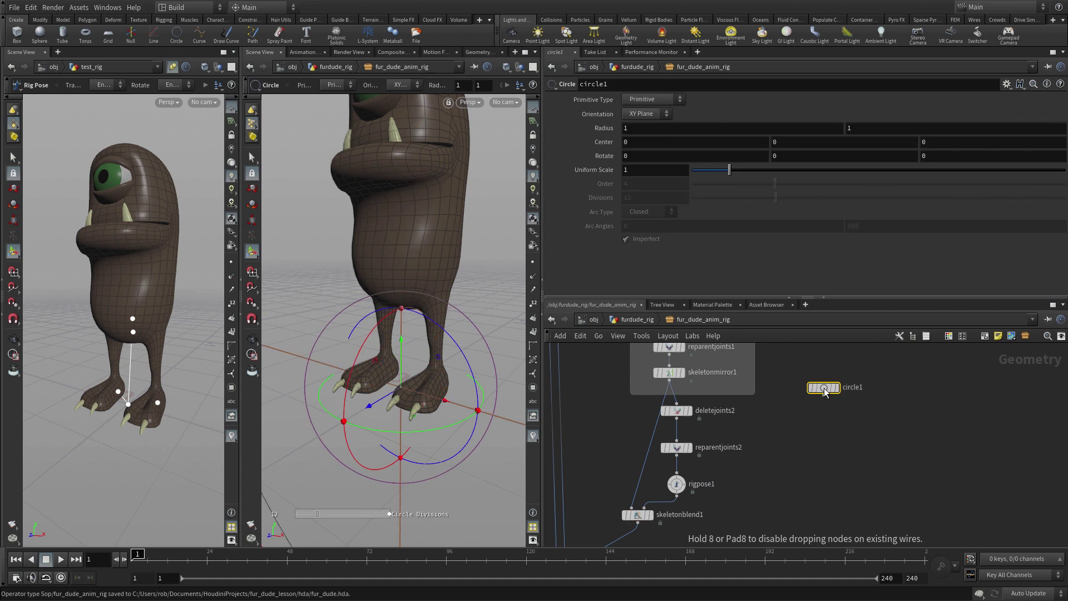
# Set circle1 to a NURBS Curve in the ZX Plane with an Open Arc and a uniform scale of 0.2.
pyautogui.click(644, 101)
pyautogui.click(645, 133)
pyautogui.click(647, 114)
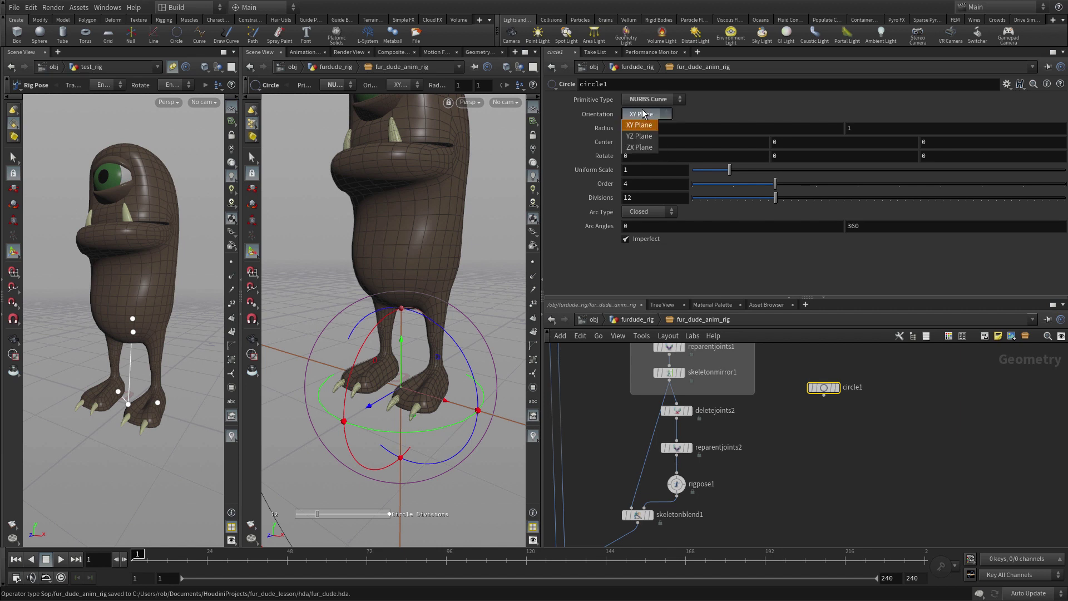
pyautogui.click(640, 147)
pyautogui.click(649, 211)
pyautogui.click(635, 234)
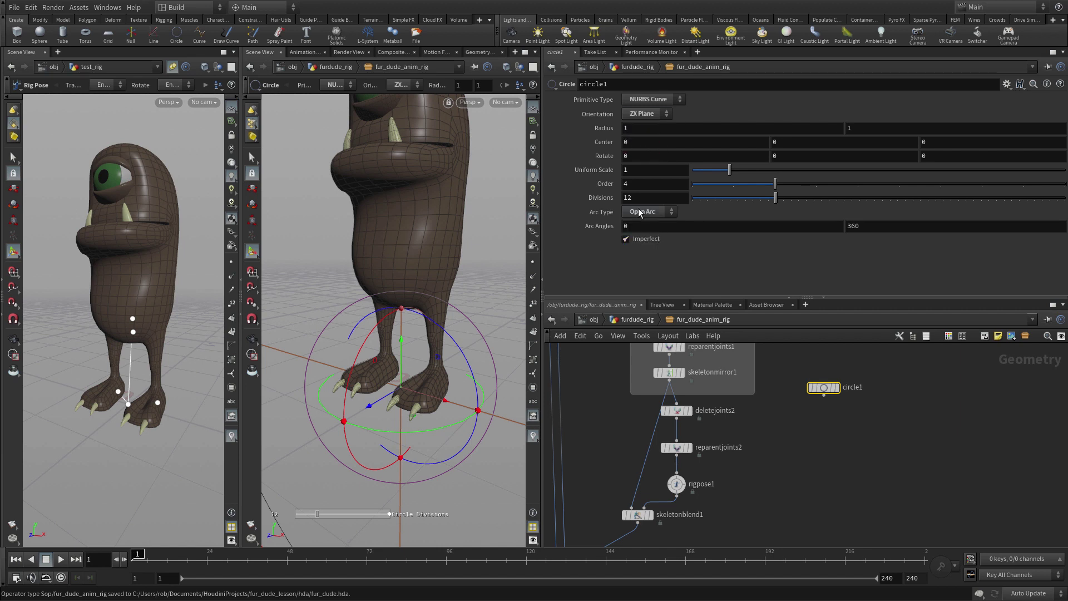
pyautogui.moveTo(638, 171); pyautogui.dragTo(618, 172)
pyautogui.press('Return')
# Add a Color node below circle1, wire circle1 into it and display the Color node.
pyautogui.press('Tab')
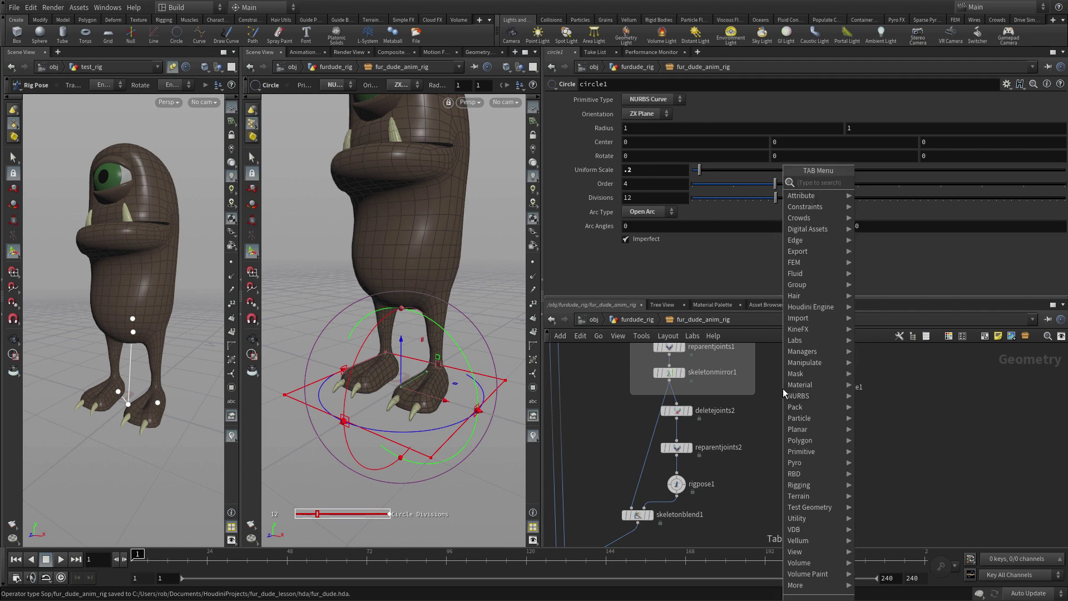
pyautogui.write('colo')
pyautogui.press('Return')
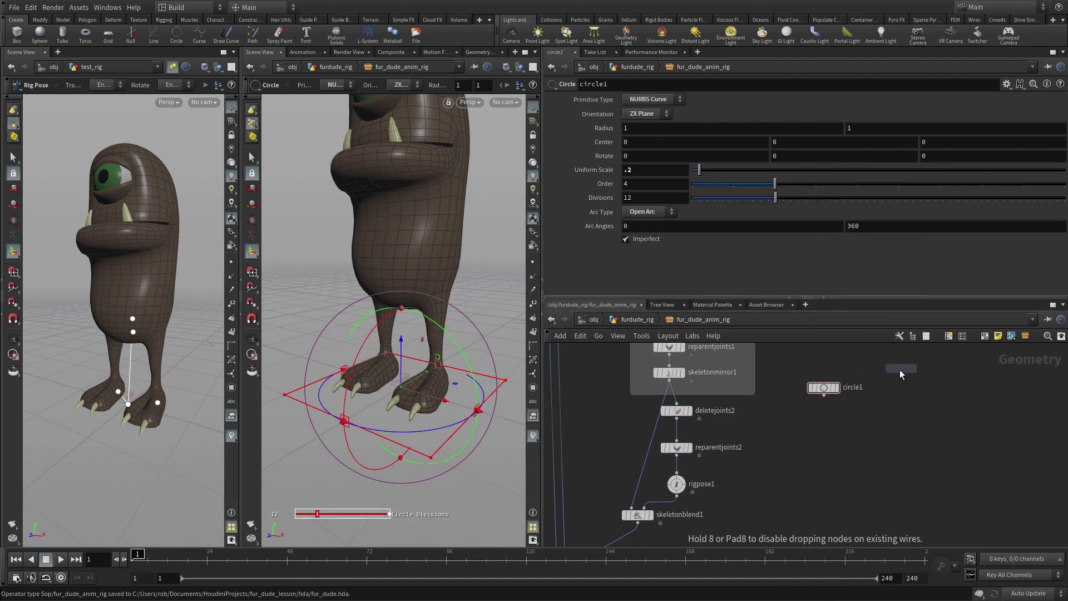
pyautogui.click(824, 396)
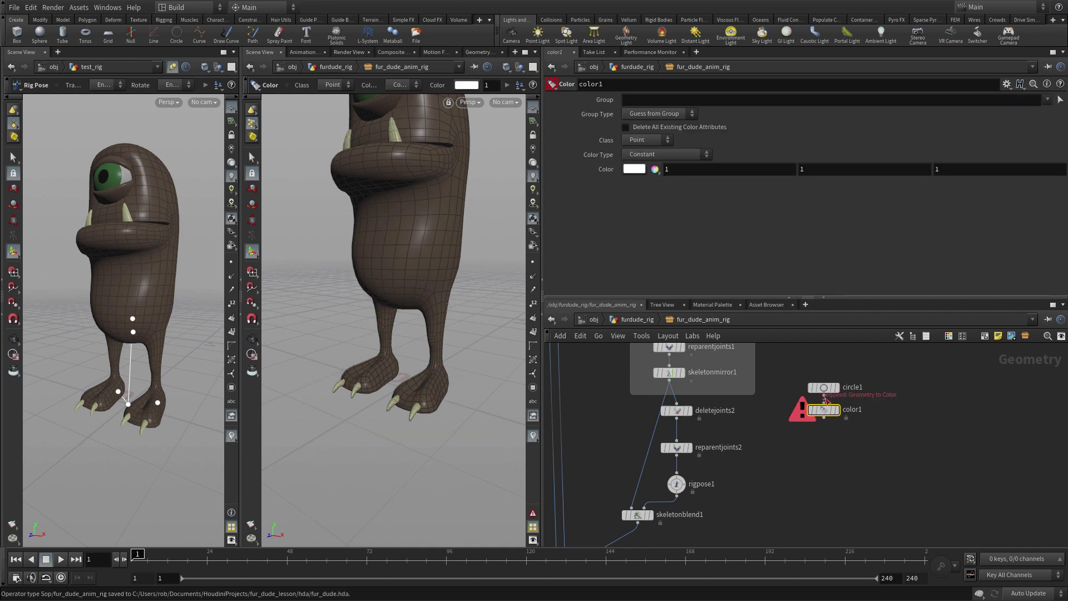
pyautogui.click(825, 405)
pyautogui.click(825, 405)
pyautogui.moveTo(825, 409); pyautogui.dragTo(826, 425)
pyautogui.click(825, 396)
pyautogui.click(824, 416)
pyautogui.click(838, 424)
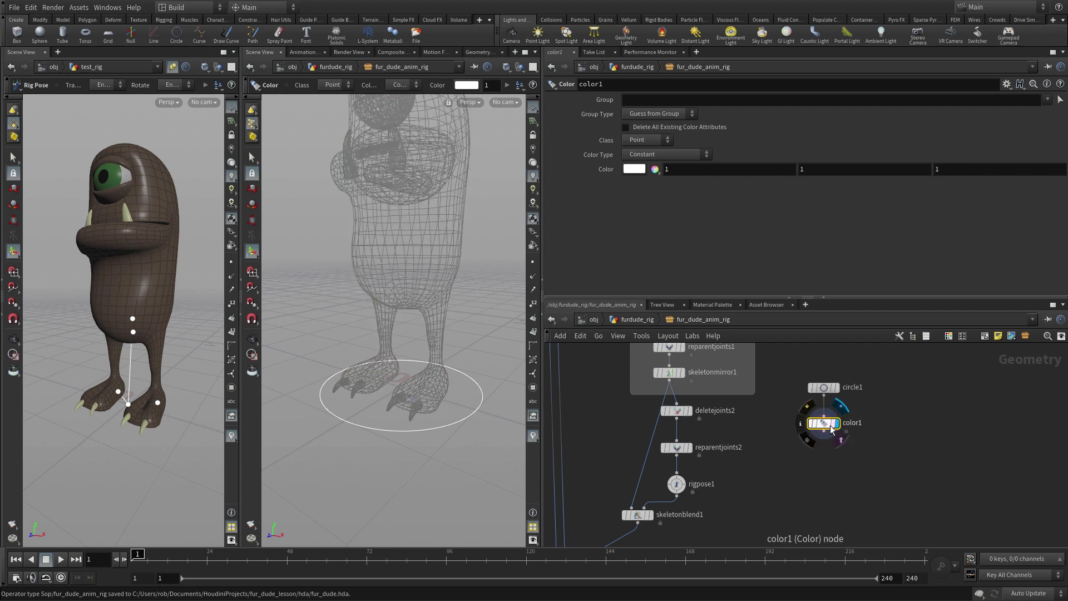
# Set color1's constant color to pure yellow (1, 1, 0).
pyautogui.click(635, 169)
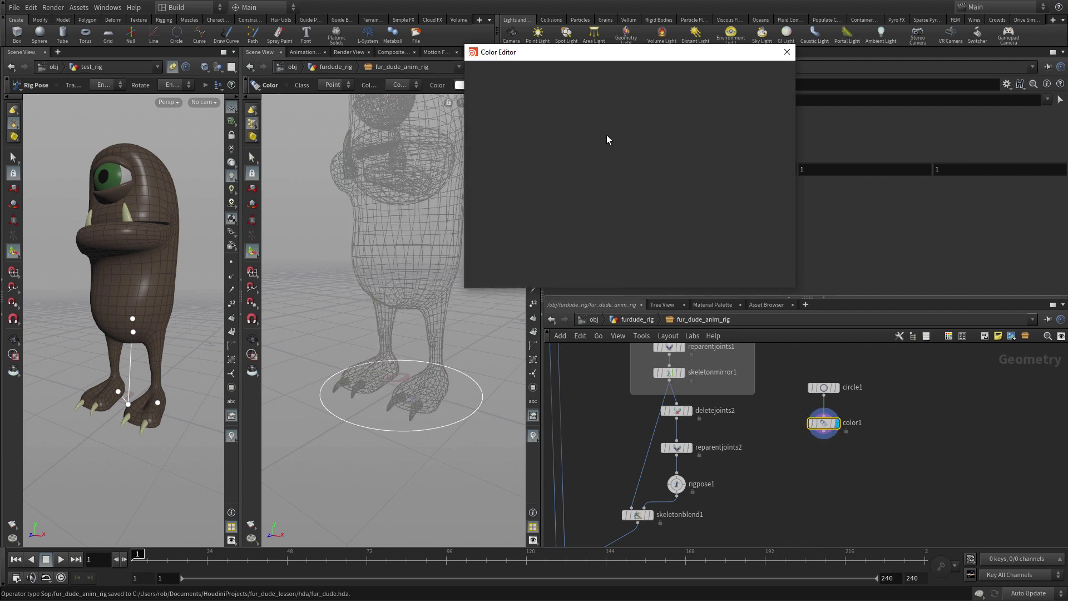
pyautogui.click(629, 88)
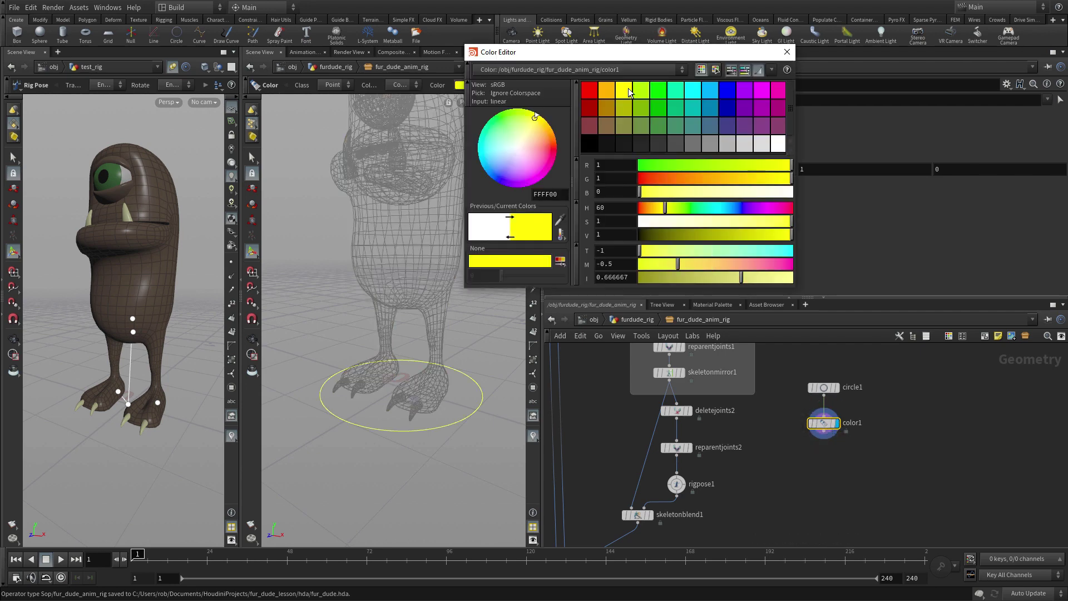
pyautogui.click(787, 52)
pyautogui.click(782, 496)
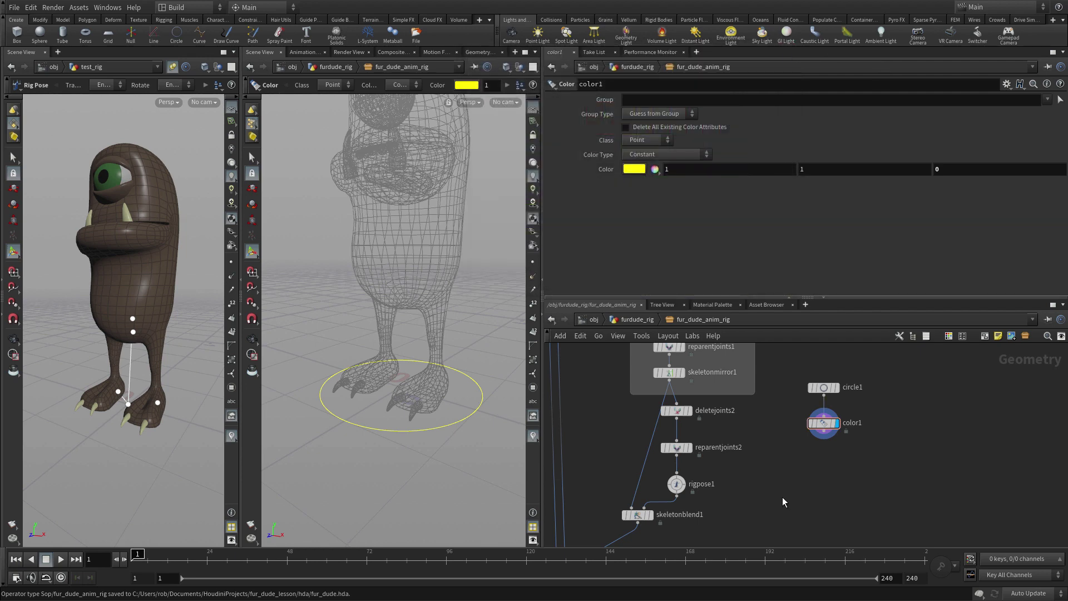
# Insert an Attach Control Geometry node on the wire between reparentjoints2 and rigpose1.
pyautogui.press('Tab')
pyautogui.press('Escape')
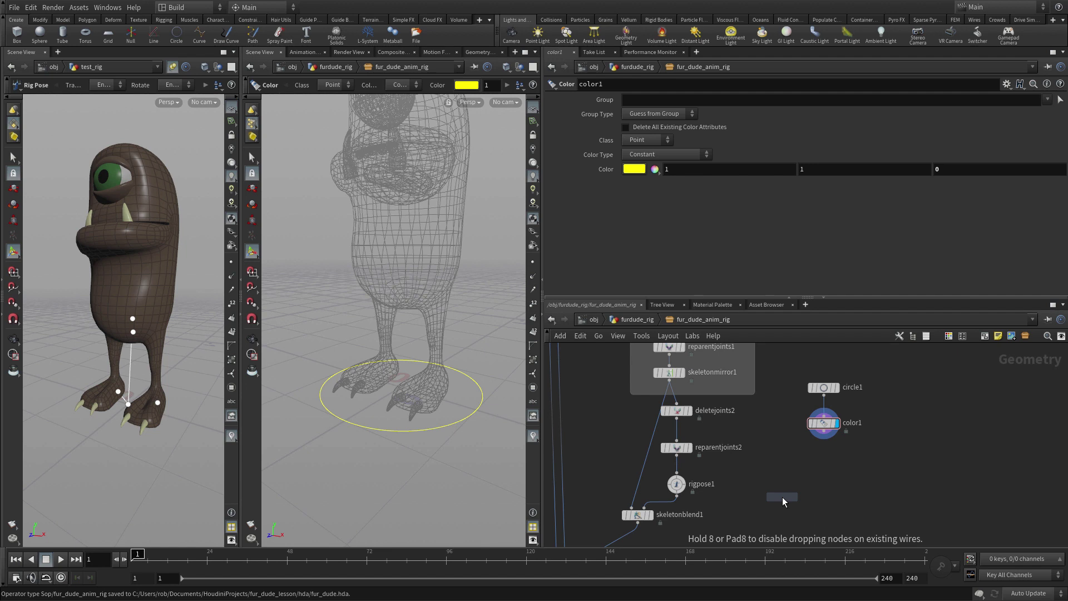
pyautogui.click(678, 466)
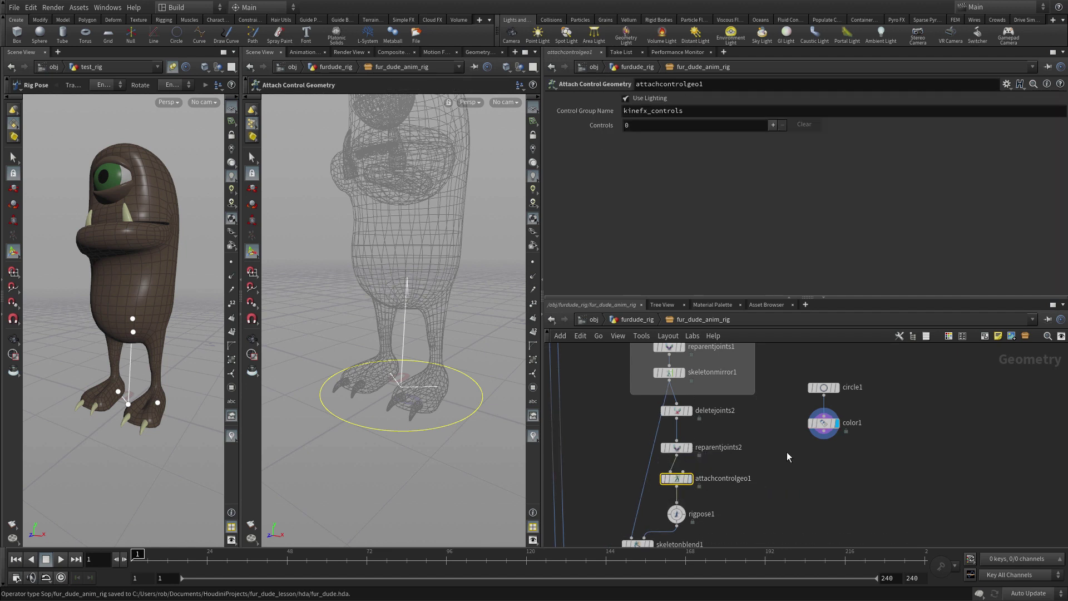
# Shift circle1 and color1 up, and add a displayed Name node fed by color1 below them.
pyautogui.moveTo(826, 391); pyautogui.dragTo(827, 360)
pyautogui.moveTo(824, 424); pyautogui.dragTo(824, 395)
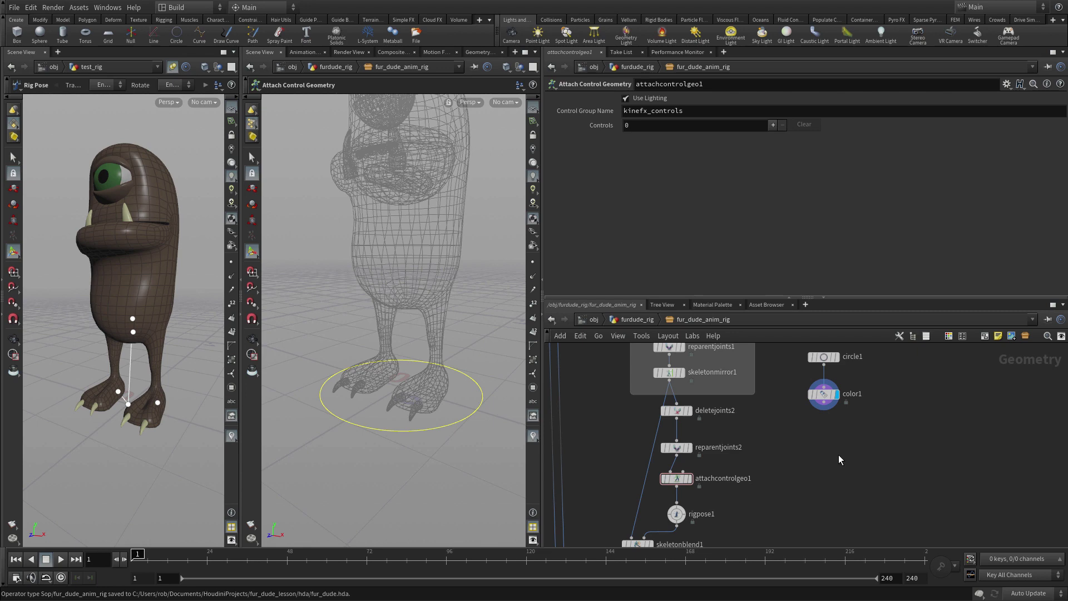
pyautogui.press('Tab')
pyautogui.write('name')
pyautogui.press('Return')
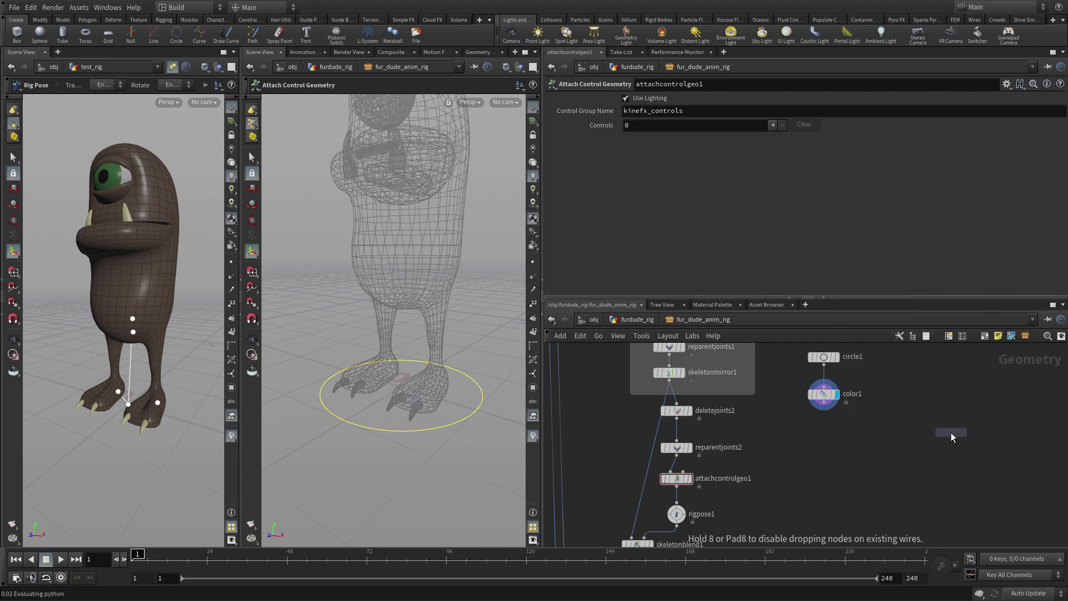
pyautogui.click(824, 439)
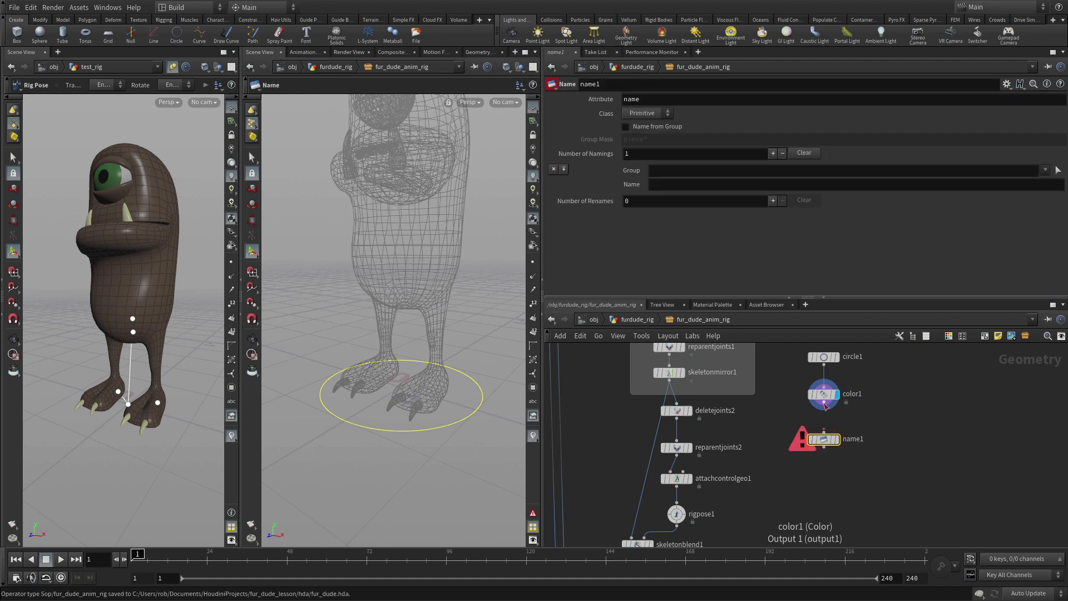
pyautogui.click(824, 402)
pyautogui.click(824, 433)
pyautogui.moveTo(840, 447)
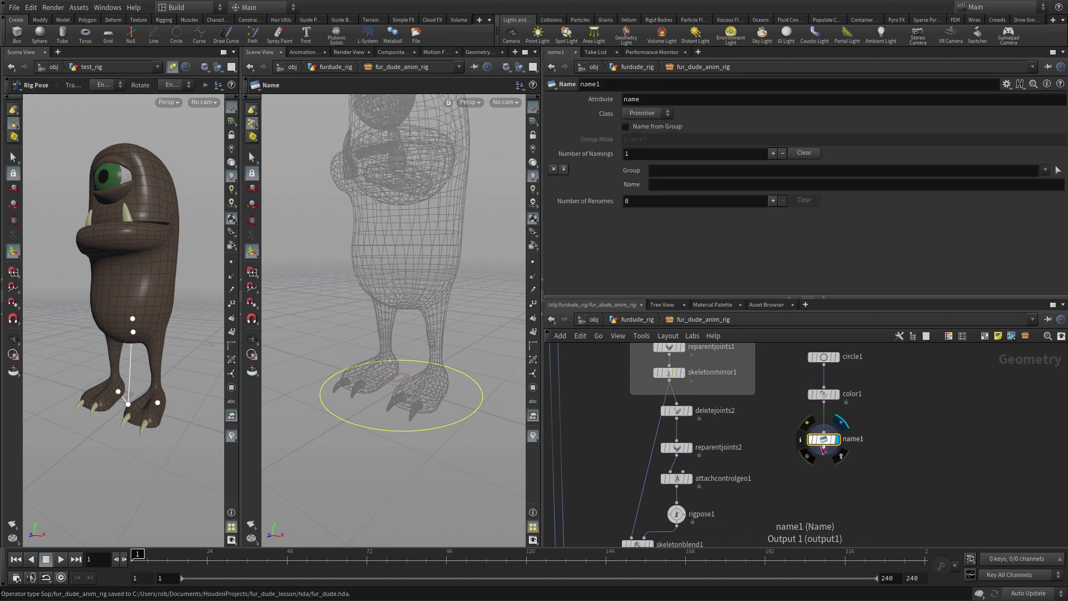
pyautogui.click(837, 440)
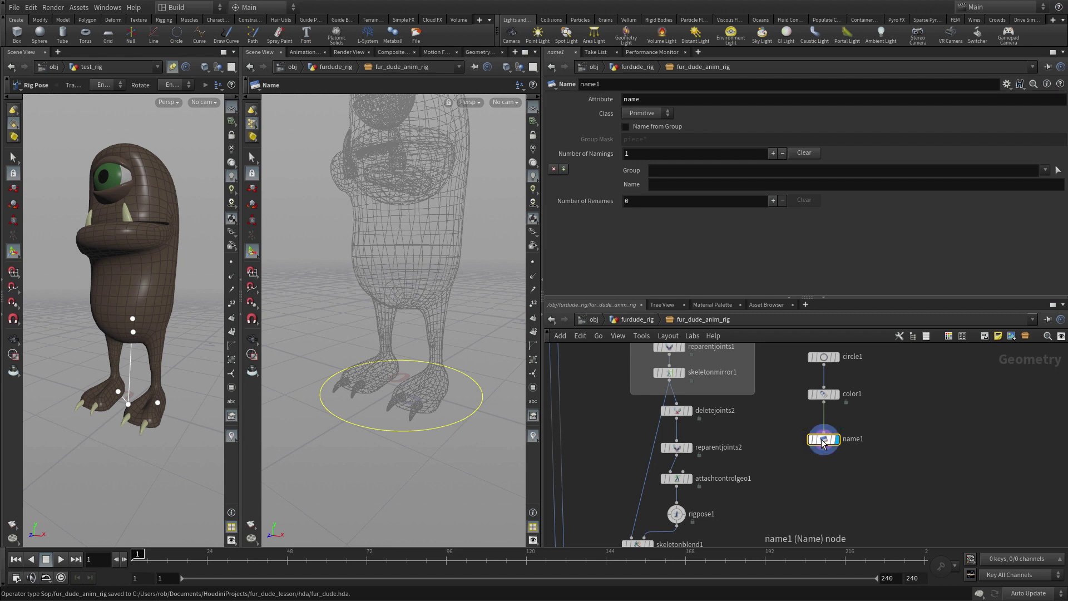
# Set name1's Name value to MAIN_CTRL and wire its output into attachcontrolgeo1's second input.
pyautogui.click(677, 187)
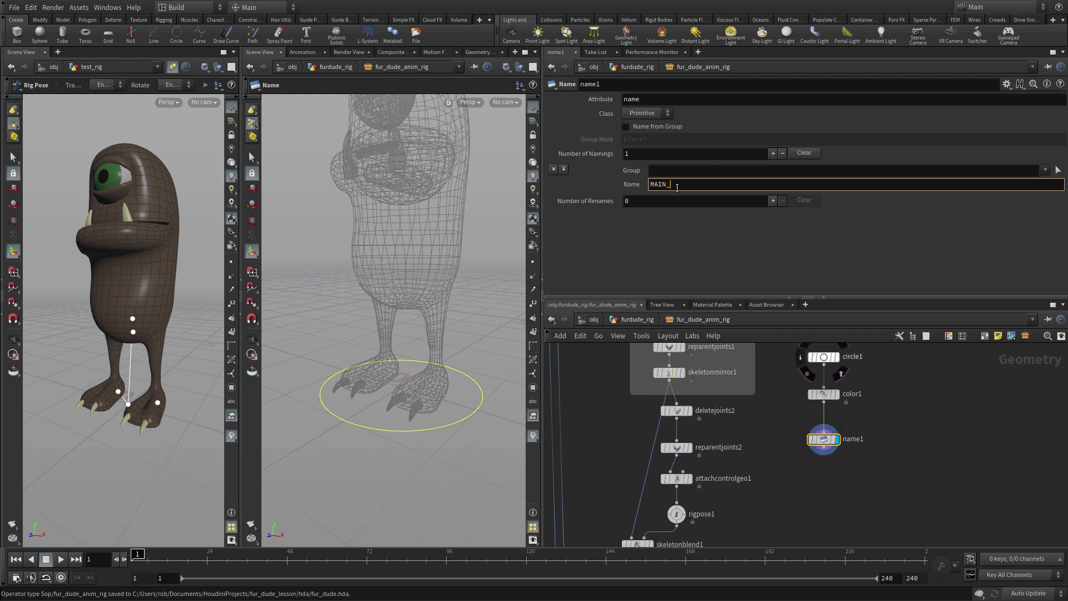
pyautogui.write('MAIN_CTRL')
pyautogui.press('Return')
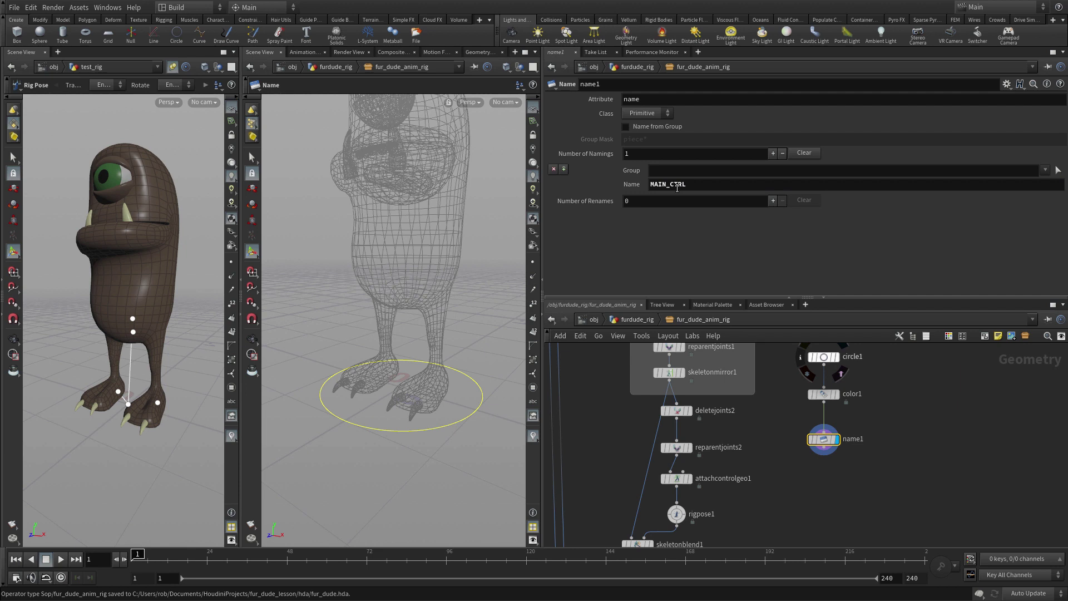
pyautogui.click(824, 455)
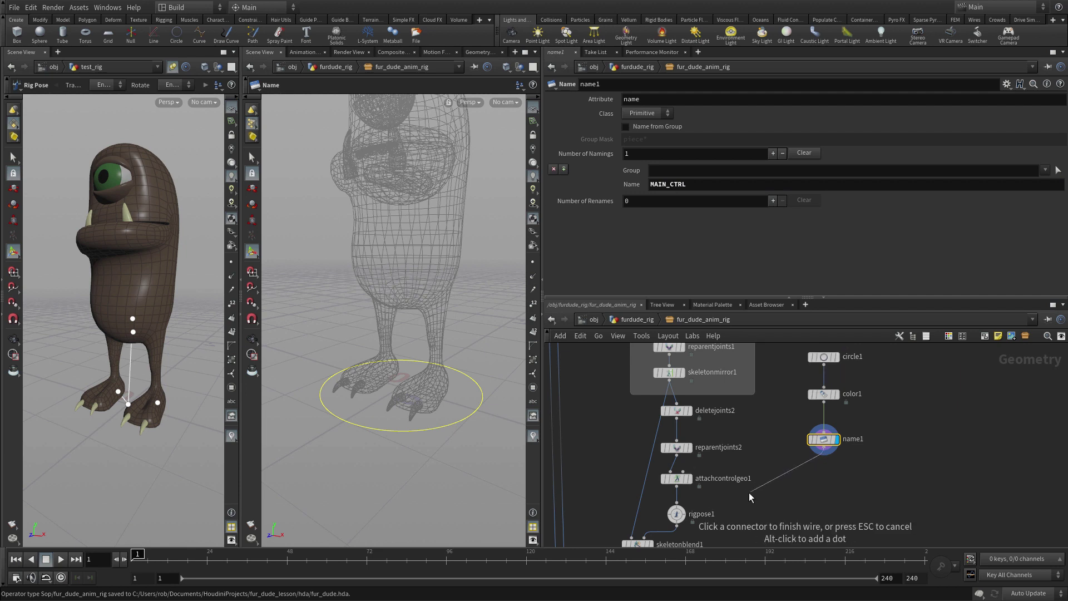
pyautogui.click(684, 471)
# Add one control to attachcontrolgeo1, using the furdude_main root joint as its group and MAIN_CTRL as its control name.
pyautogui.click(684, 481)
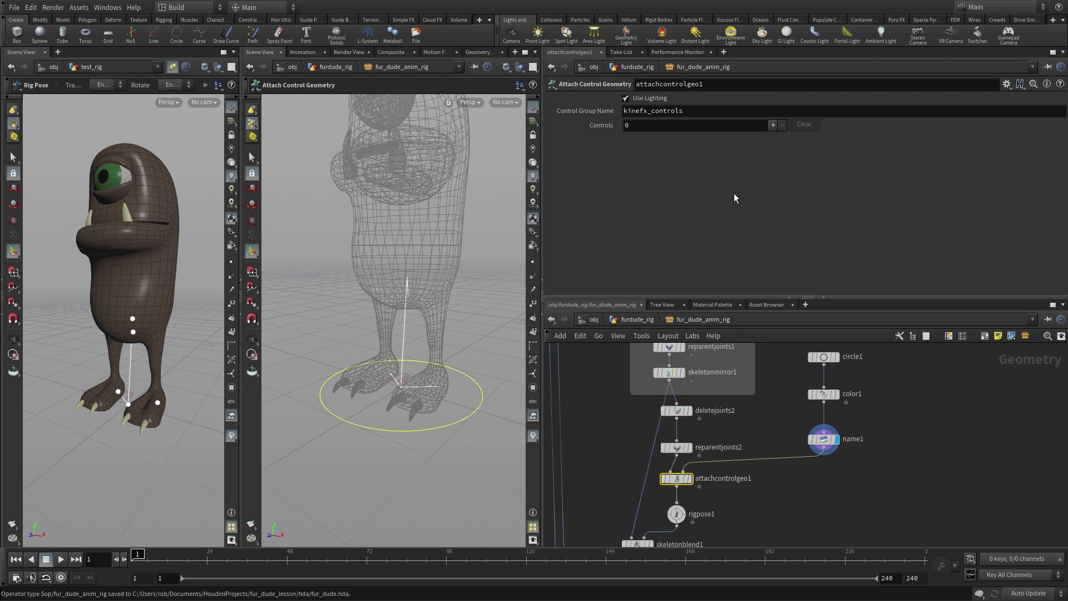
pyautogui.click(774, 124)
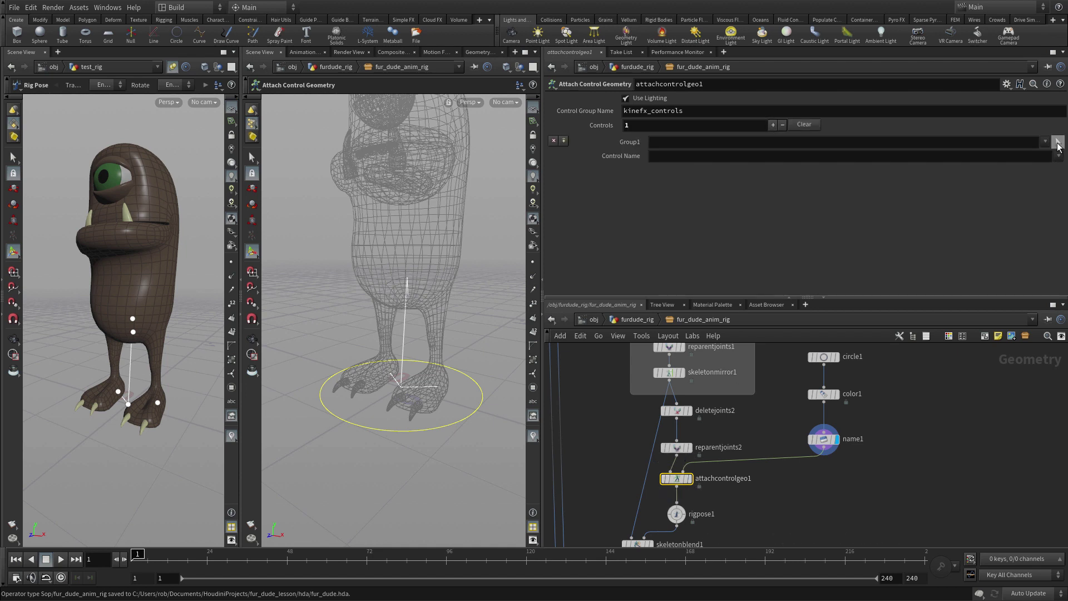
pyautogui.click(1058, 145)
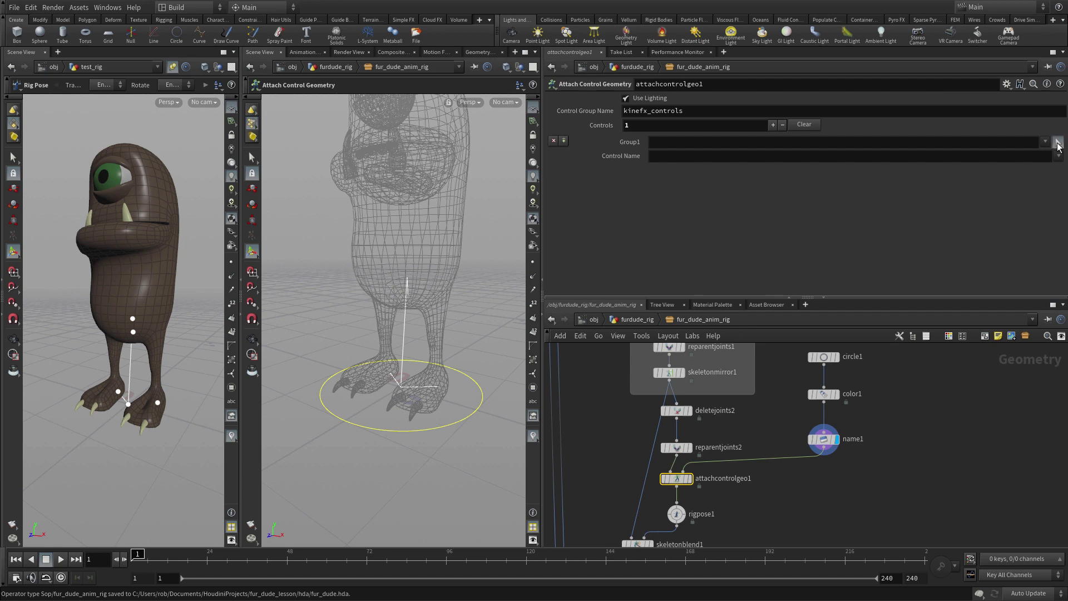
pyautogui.click(402, 386)
pyautogui.press('Return')
pyautogui.click(1061, 168)
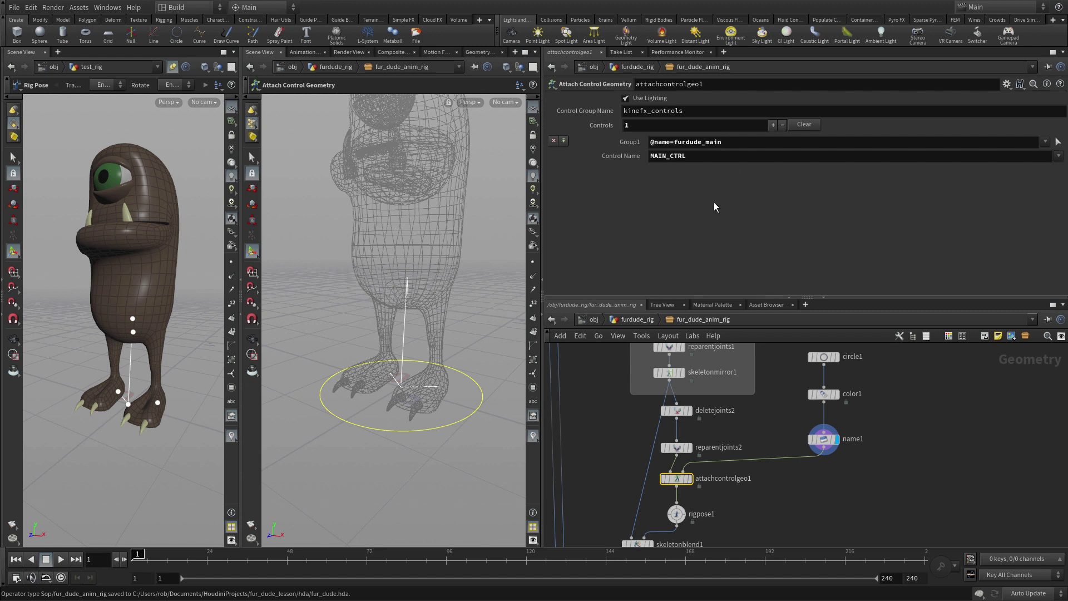
# Duplicate the circle, color and name node chain twice beside the original.
pyautogui.moveTo(788, 350); pyautogui.dragTo(997, 438)
pyautogui.moveTo(824, 443)
# Insert a Merge node on the wire between name1 and attachcontrolgeo1 and place it below name1.
pyautogui.press('Tab')
pyautogui.write('merge')
pyautogui.press('Return')
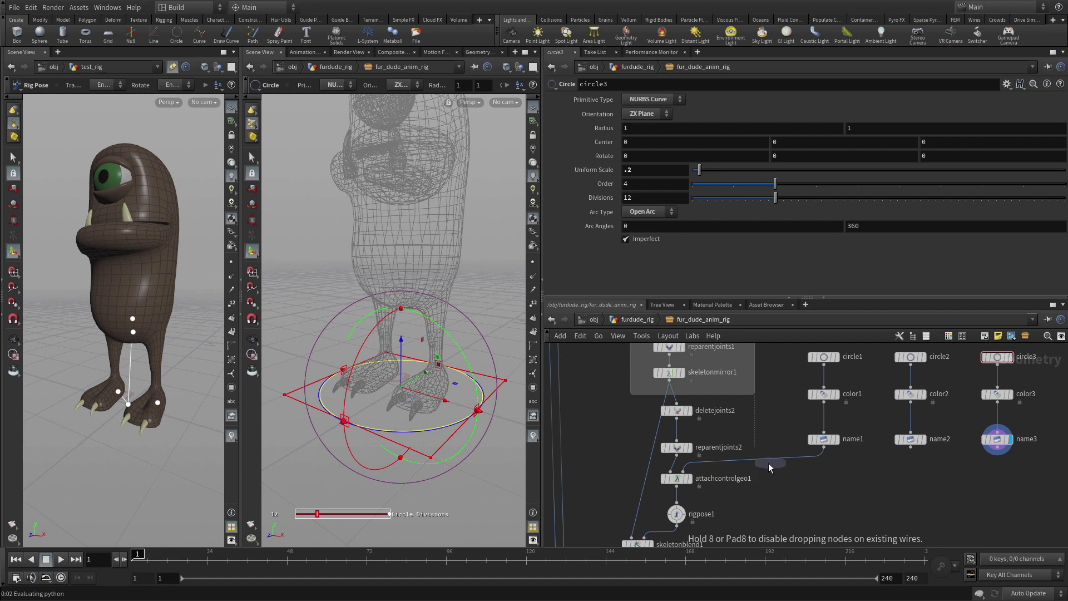
pyautogui.click(768, 470)
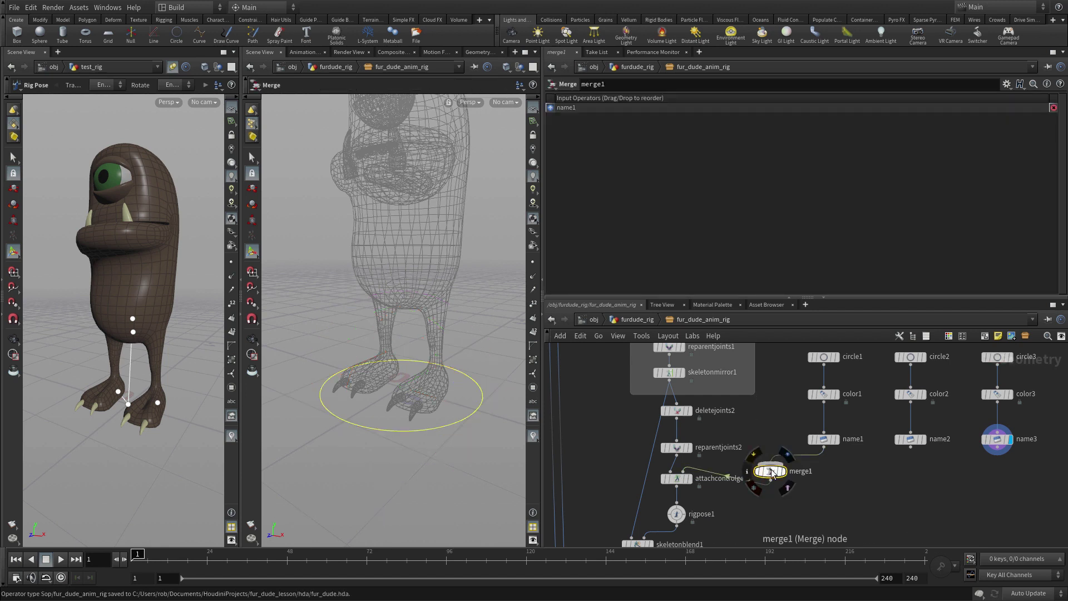
pyautogui.moveTo(769, 471); pyautogui.dragTo(824, 479)
# Wire the outputs of name2 and name3 into merge1.
pyautogui.click(911, 447)
pyautogui.click(849, 477)
pyautogui.click(998, 455)
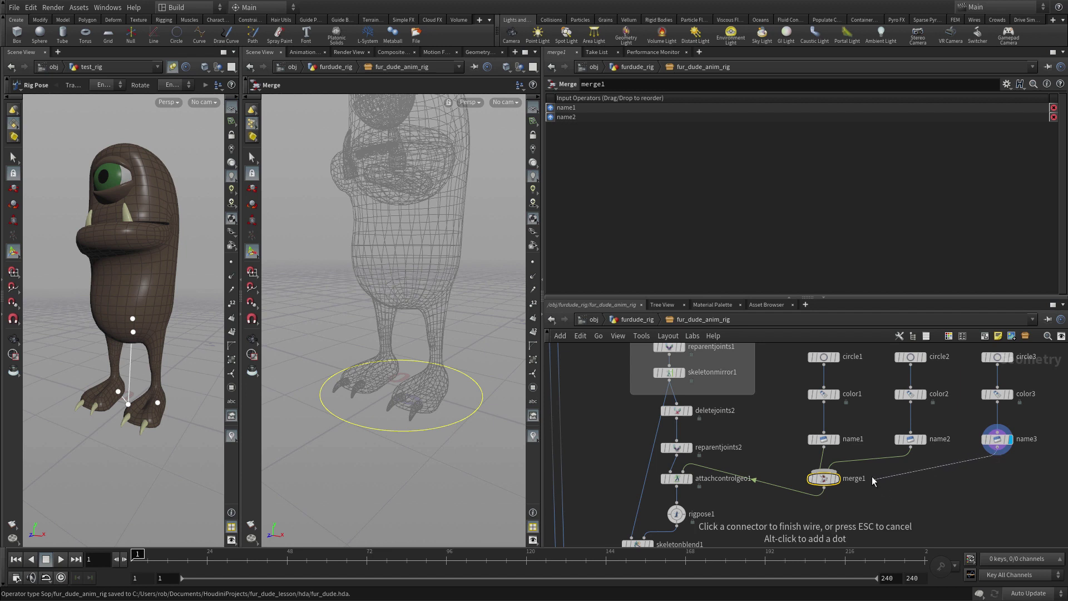
pyautogui.click(844, 468)
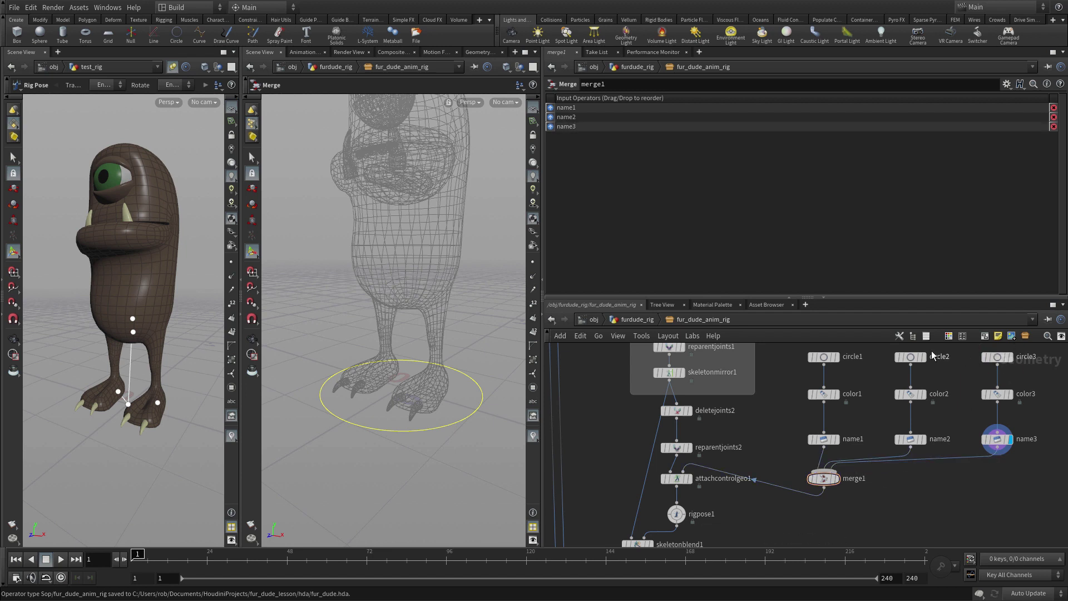
# Reduce the uniform scale of circle2 and change the name assigned by name2 to COG_CTRL.
pyautogui.click(910, 357)
pyautogui.click(633, 169)
pyautogui.write('.2')
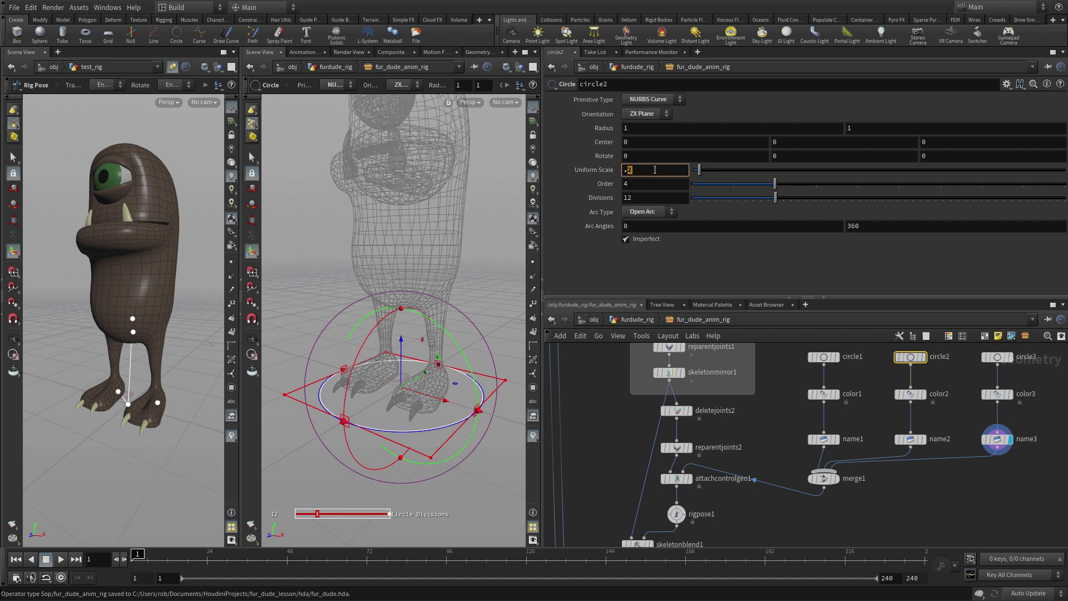
pyautogui.press('Return')
pyautogui.click(911, 439)
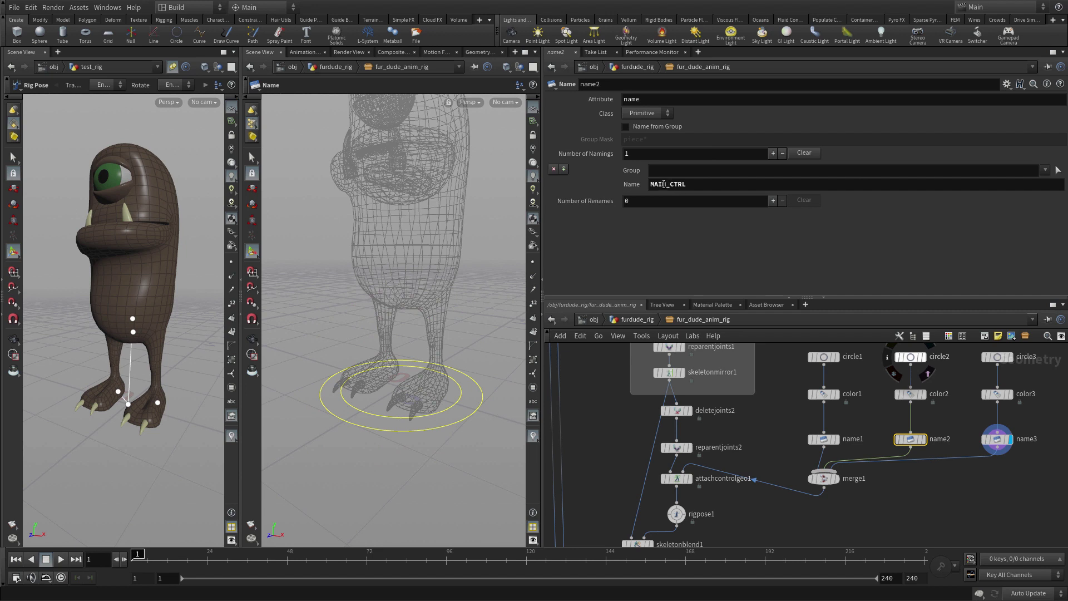
pyautogui.moveTo(664, 184); pyautogui.dragTo(645, 187)
pyautogui.write('COG')
pyautogui.press('Return')
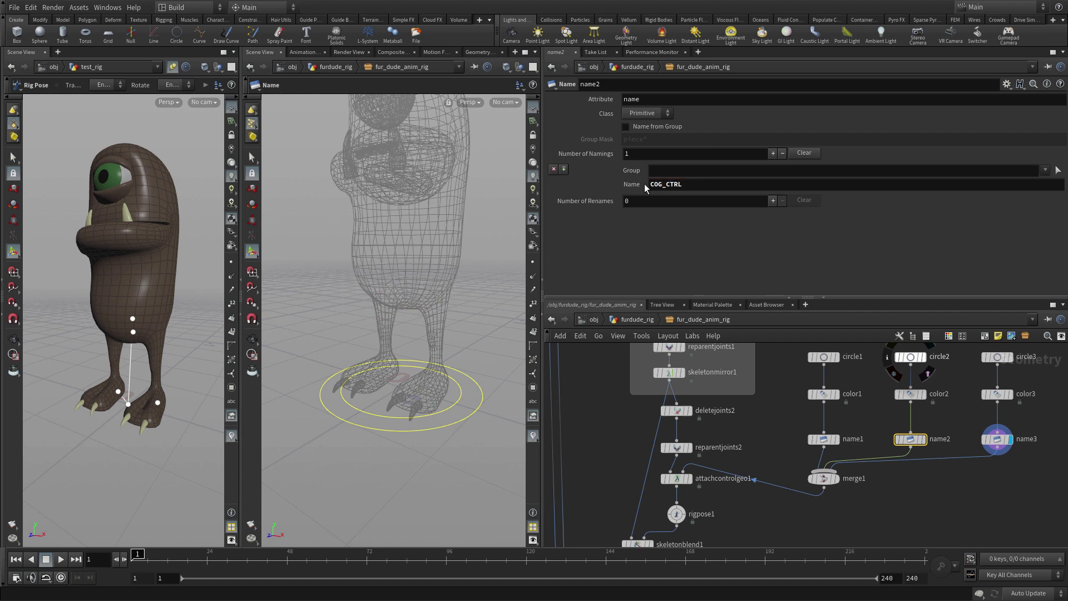
# Set the uniform scale of circle3 to .075 and change the name assigned by name3 to FEET_CTRL.
pyautogui.click(999, 358)
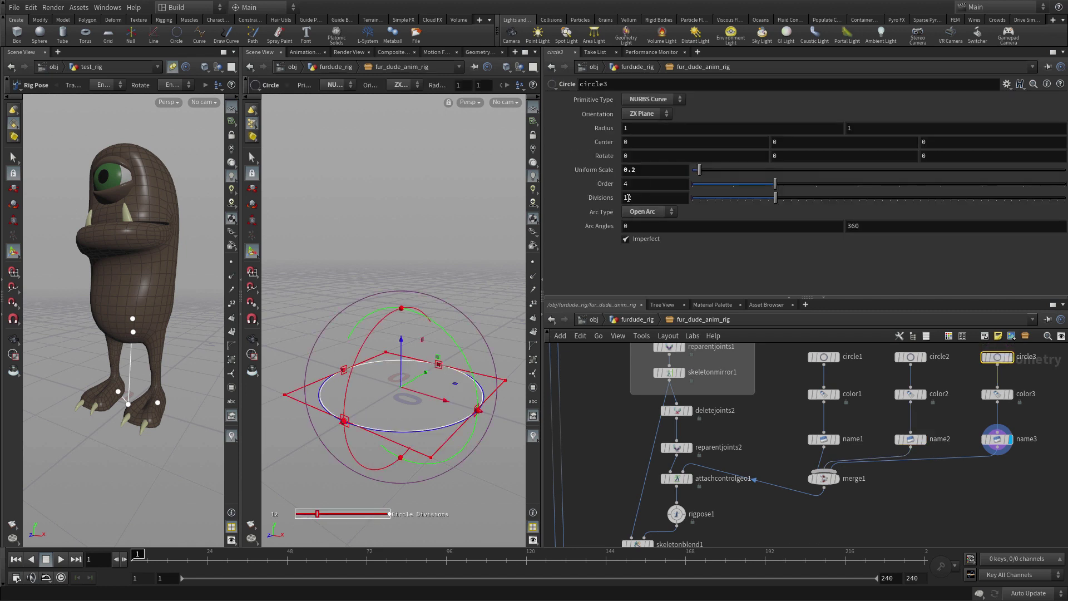
pyautogui.click(619, 170)
pyautogui.write('.075')
pyautogui.press('Return')
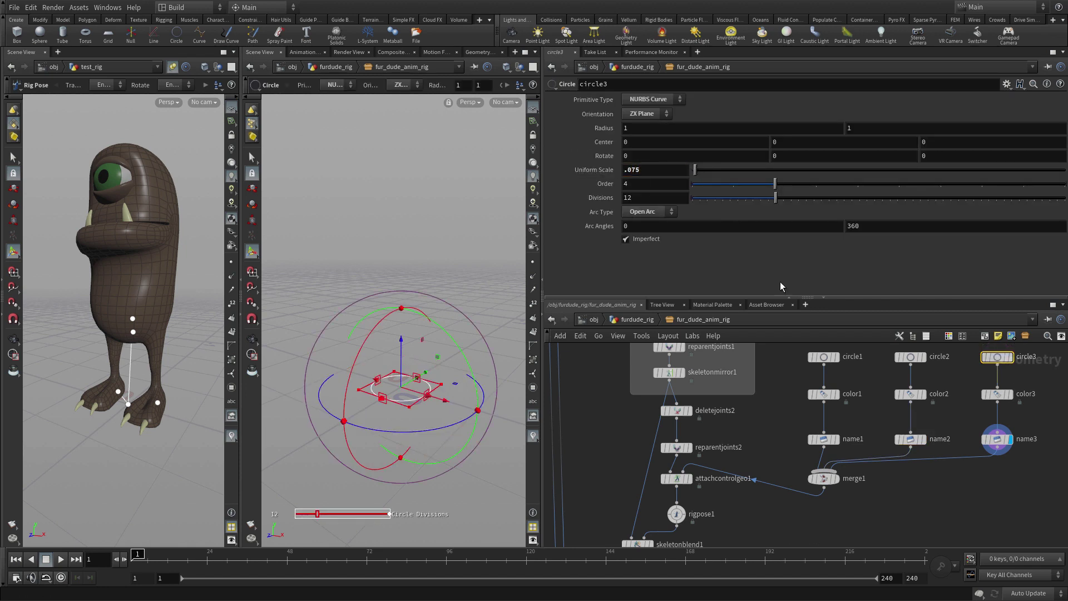
pyautogui.click(996, 440)
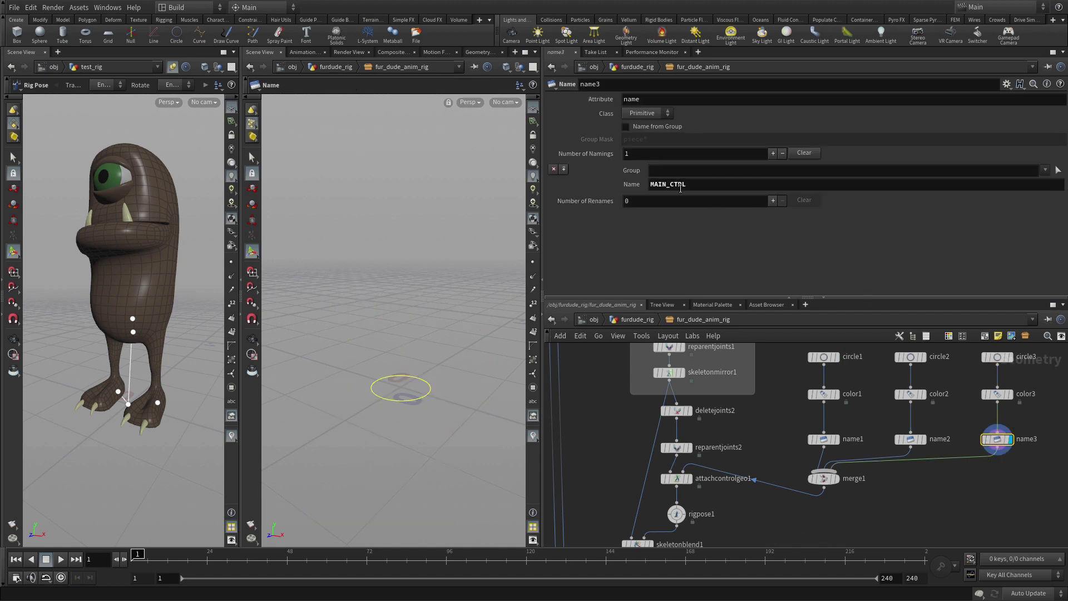
pyautogui.moveTo(668, 184); pyautogui.dragTo(647, 185)
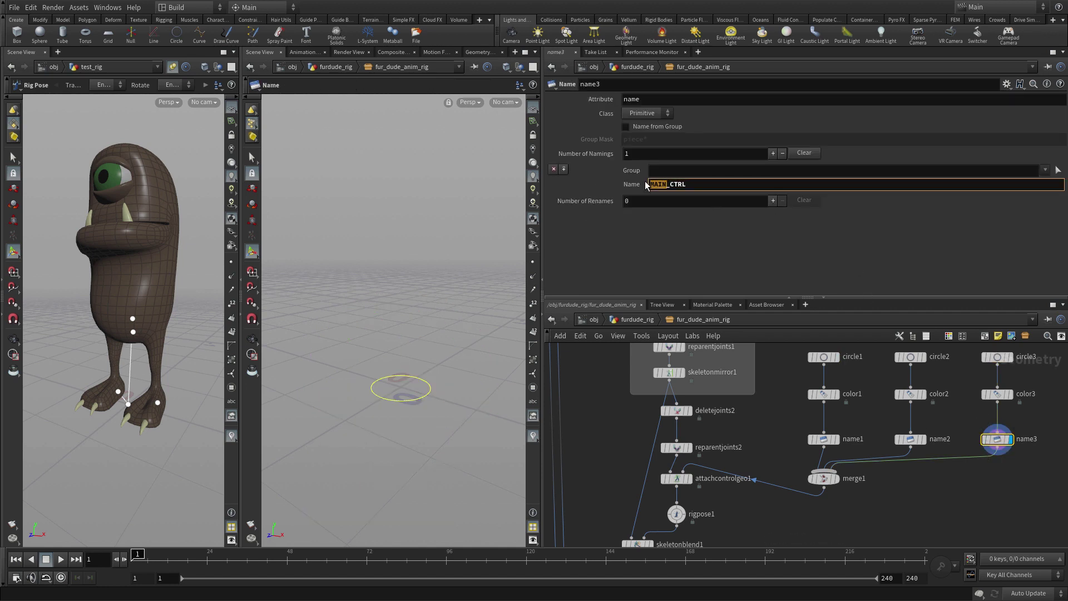
pyautogui.write('FEET')
pyautogui.press('Return')
# Turn on the template display of the fur_dude_capture_rig node.
pyautogui.keyDown('alt'); pyautogui.moveTo(897, 507); pyautogui.dragTo(851, 507, button='right'); pyautogui.keyUp('alt')
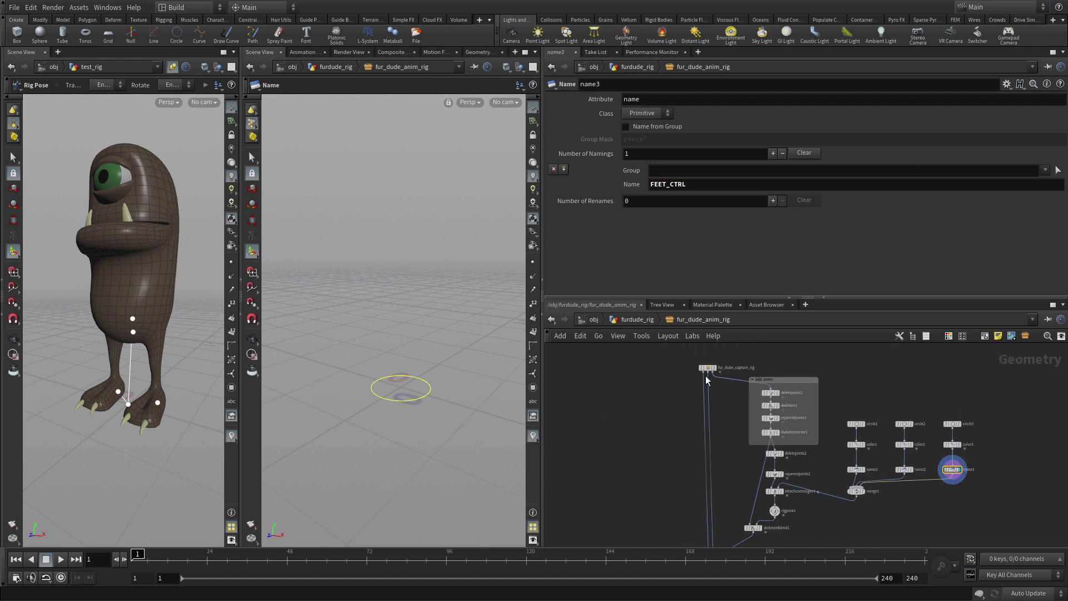
pyautogui.moveTo(706, 372)
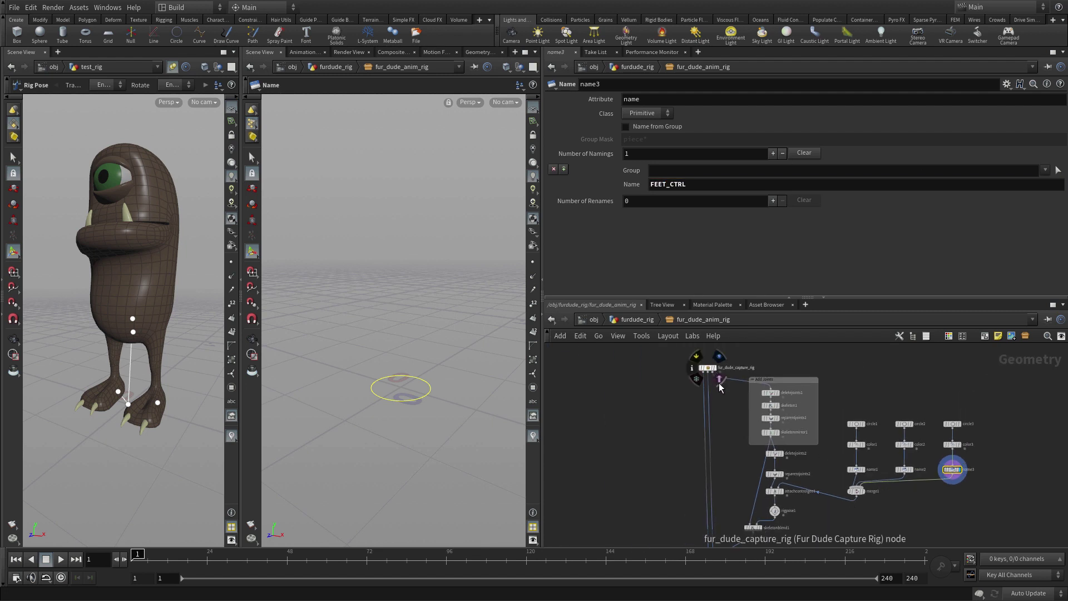
pyautogui.click(720, 382)
# Add two more controls to attachcontrolgeo1 and assign the COG joint to the second with COG_CTRL as its control name.
pyautogui.scroll(4, 851, 506)
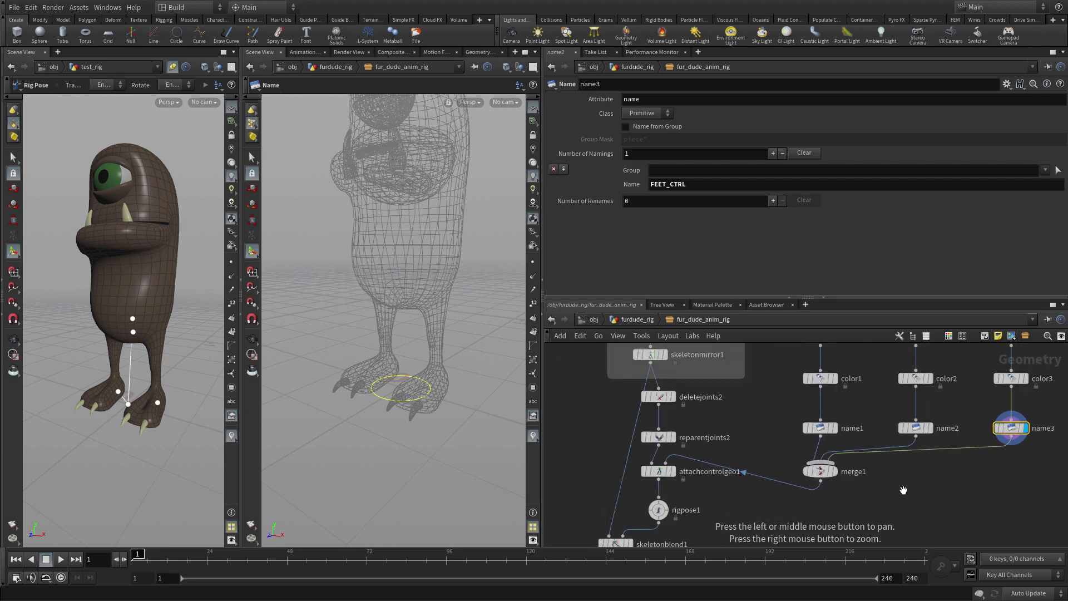
pyautogui.click(661, 473)
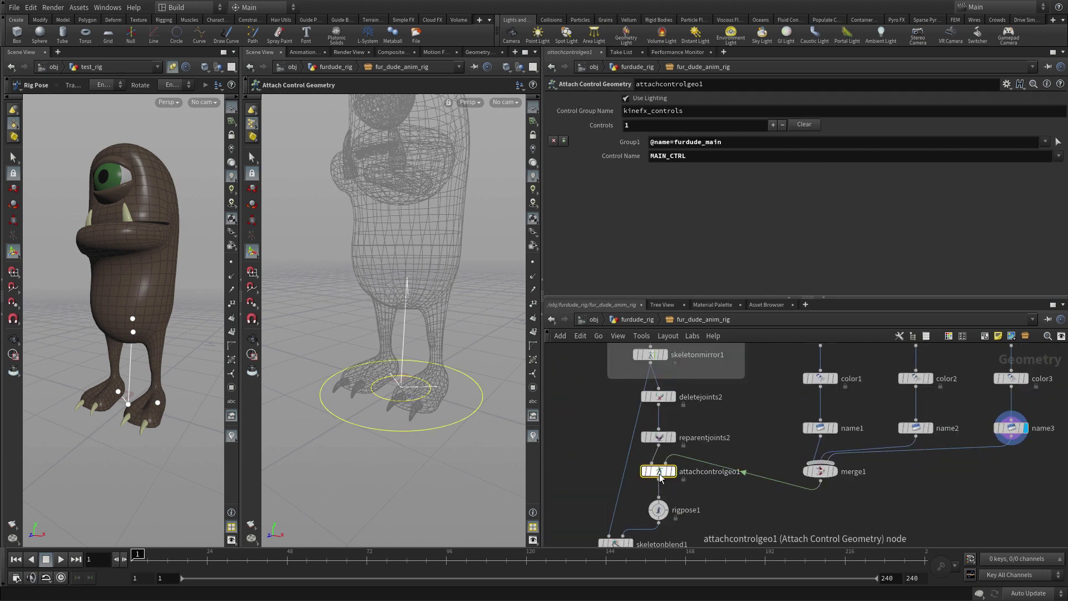
pyautogui.click(773, 125)
pyautogui.click(773, 125)
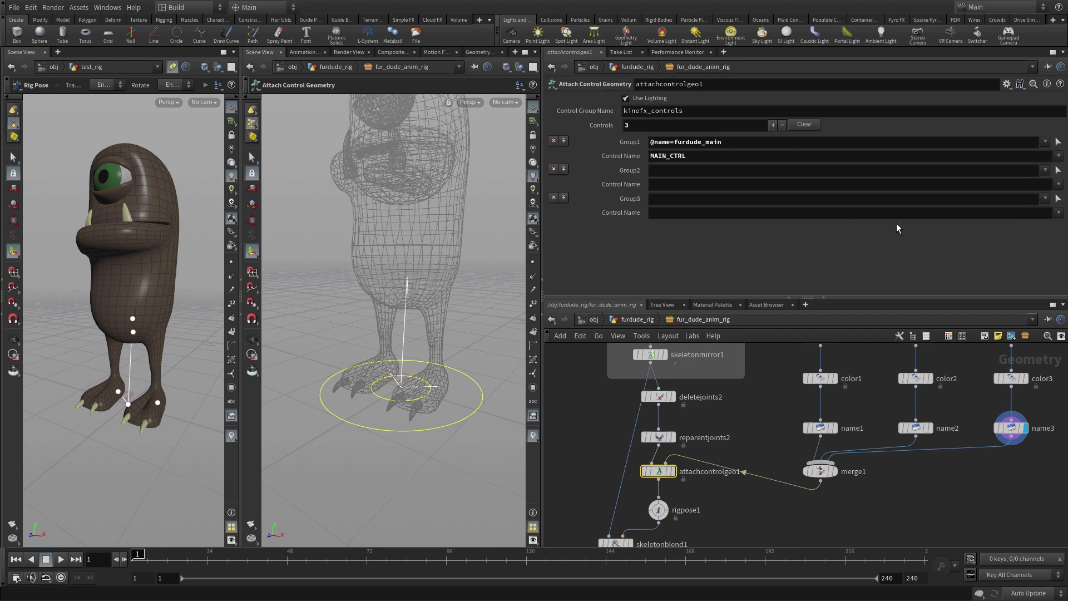
pyautogui.click(1059, 172)
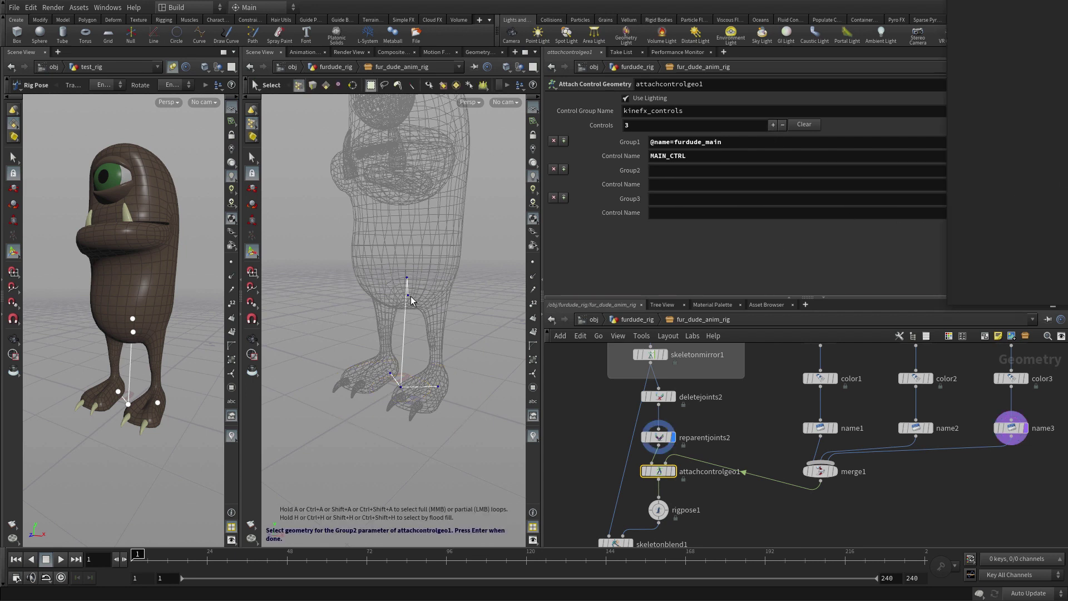
pyautogui.click(407, 278)
pyautogui.press('Return')
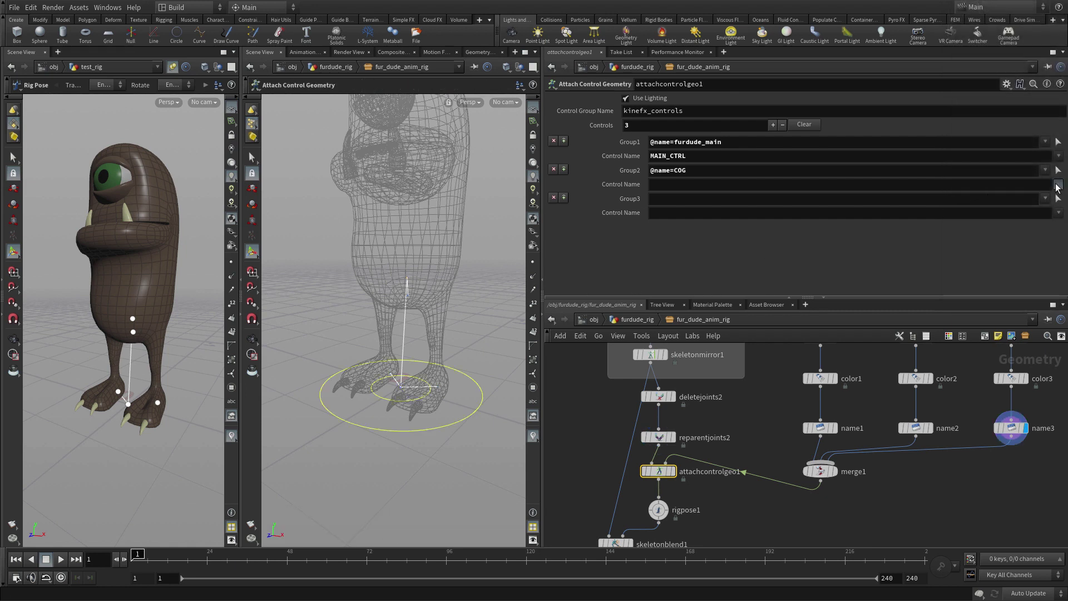
pyautogui.click(1067, 210)
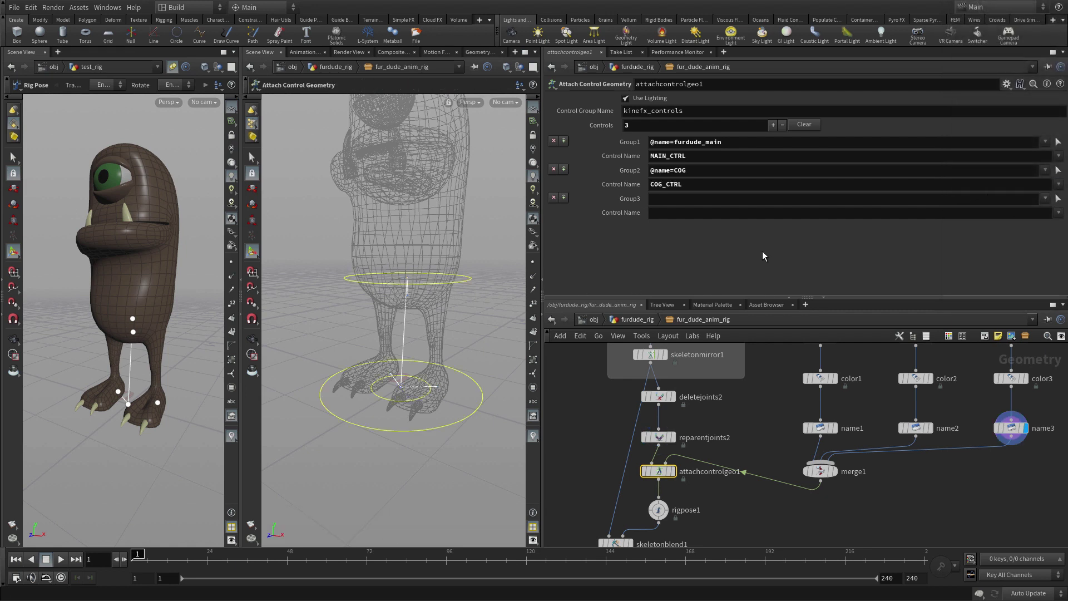
# Assign the r_heel and l_heel joints to the third control of attachcontrolgeo1, using FEET_CTRL as the control name.
pyautogui.click(1059, 198)
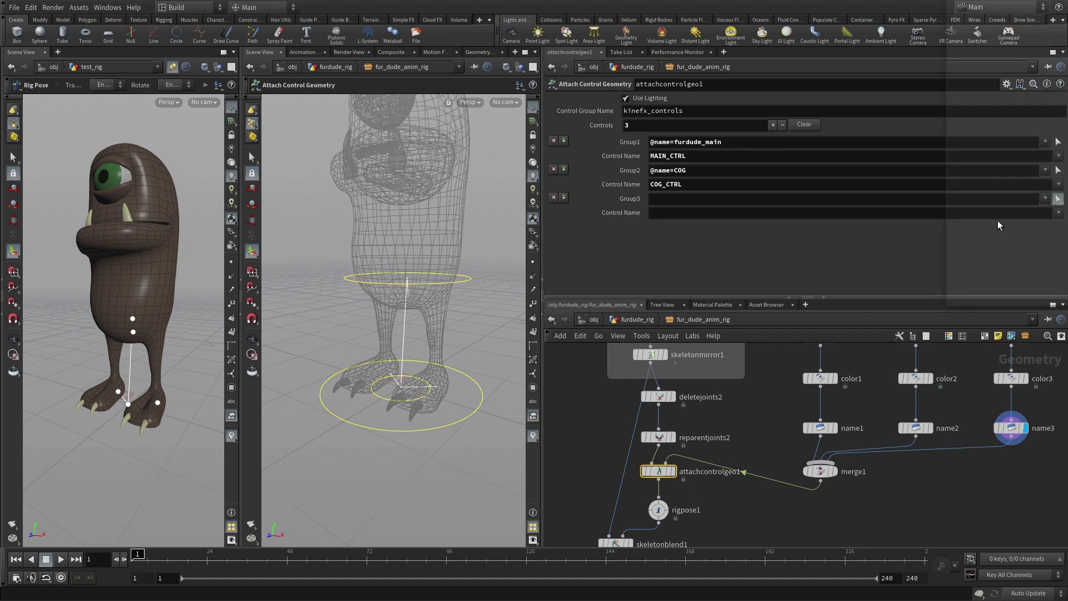
pyautogui.click(390, 373)
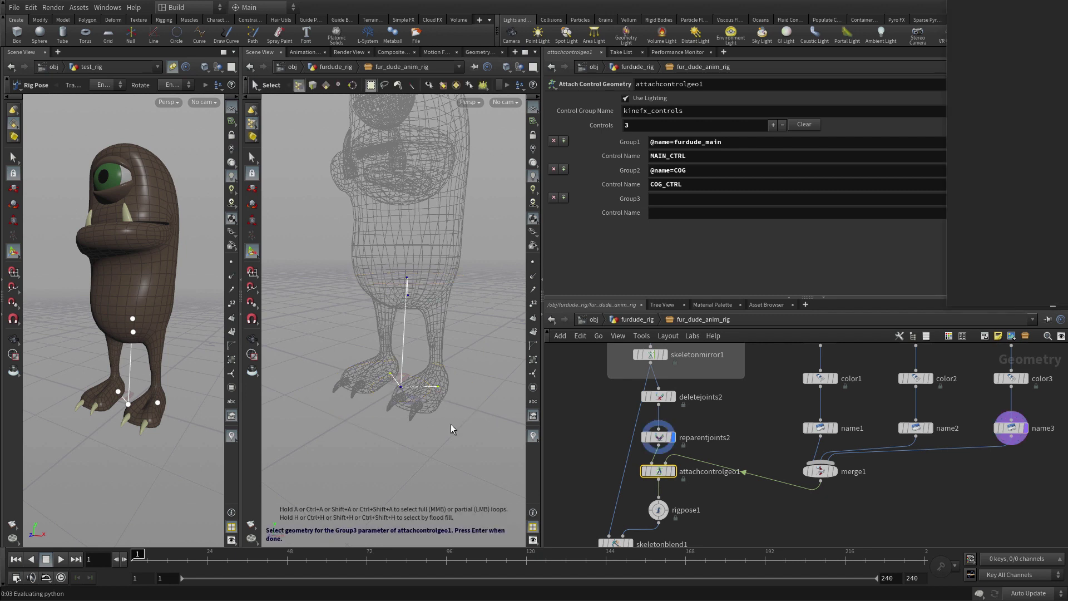
pyautogui.press('Return')
pyautogui.click(1059, 214)
pyautogui.click(1061, 249)
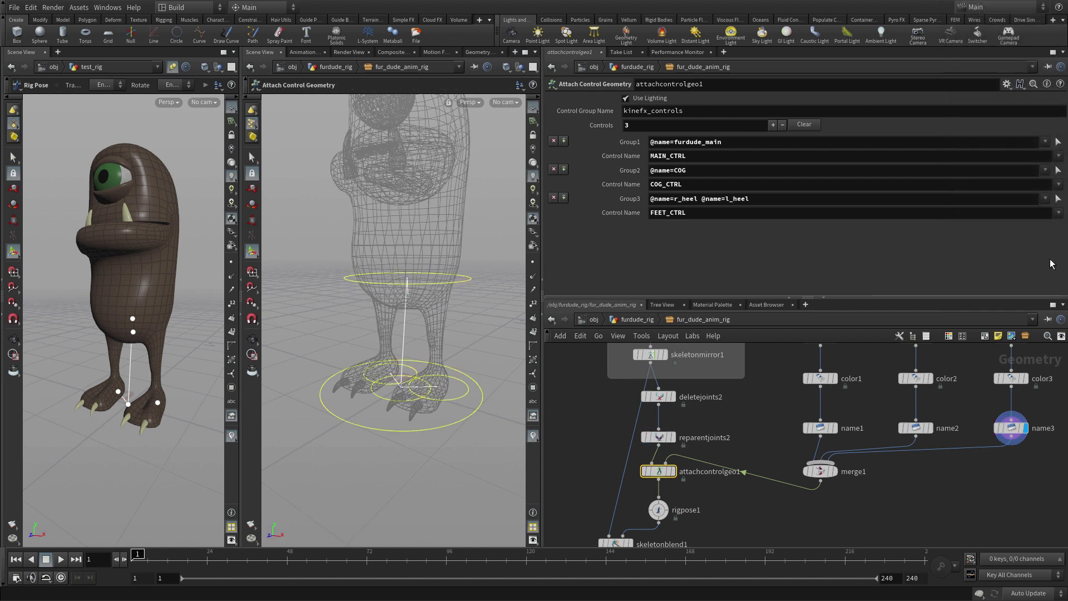
pyautogui.click(749, 505)
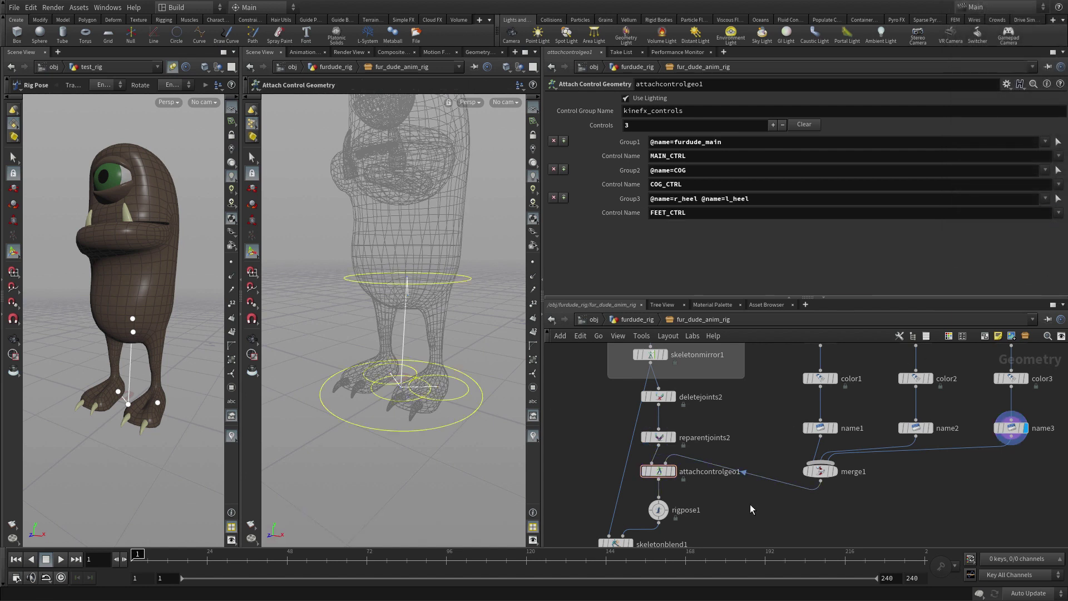
# Make rigpose1 the active node and set the display flag on bonedeform1.
pyautogui.click(662, 511)
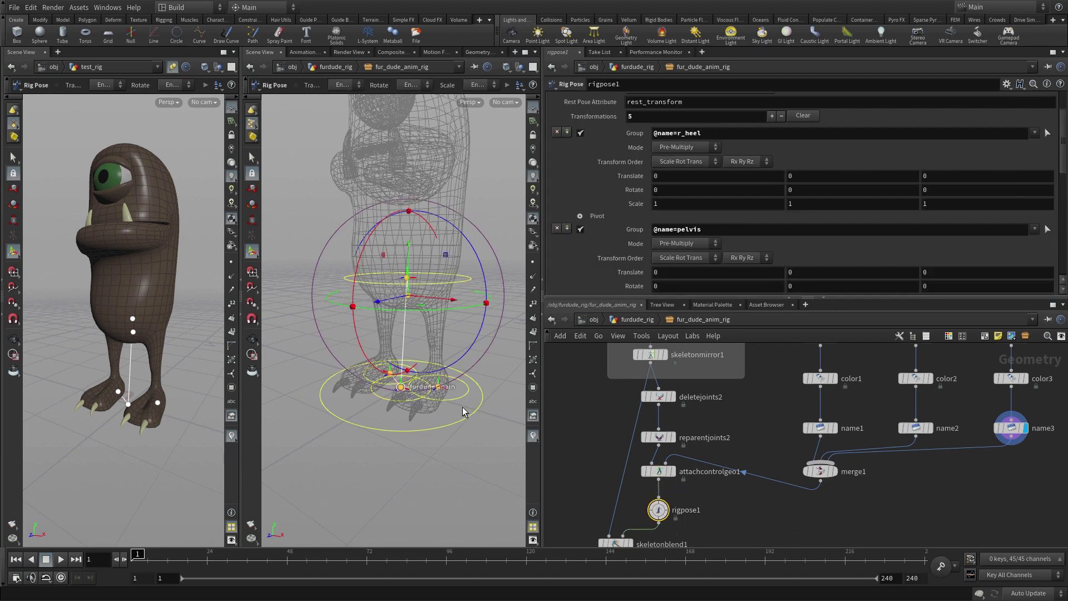
pyautogui.scroll(-2, 991, 462)
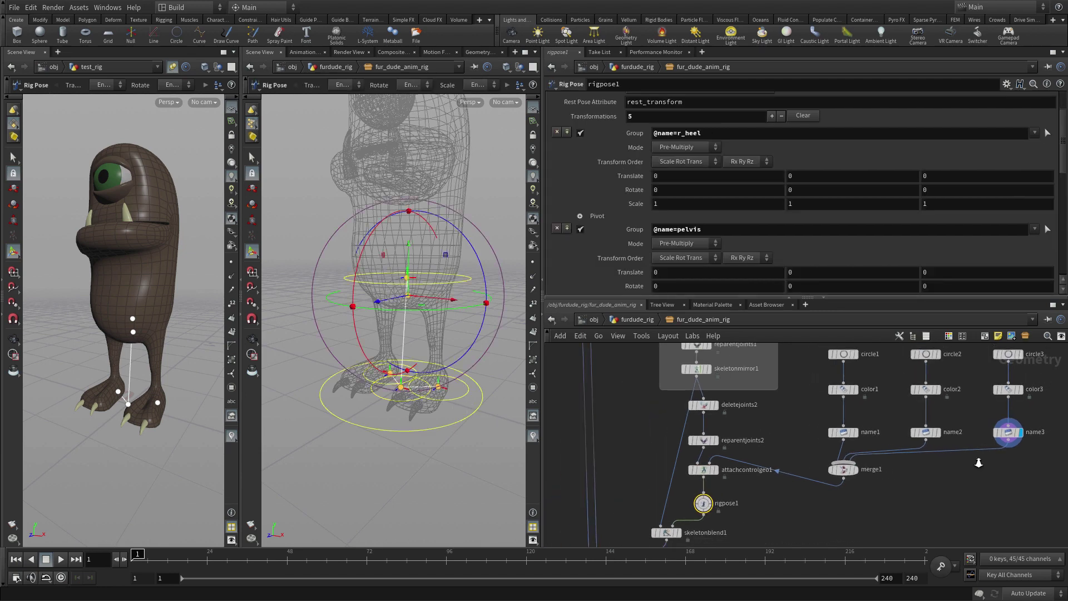
pyautogui.moveTo(899, 510); pyautogui.dragTo(924, 451, button='middle')
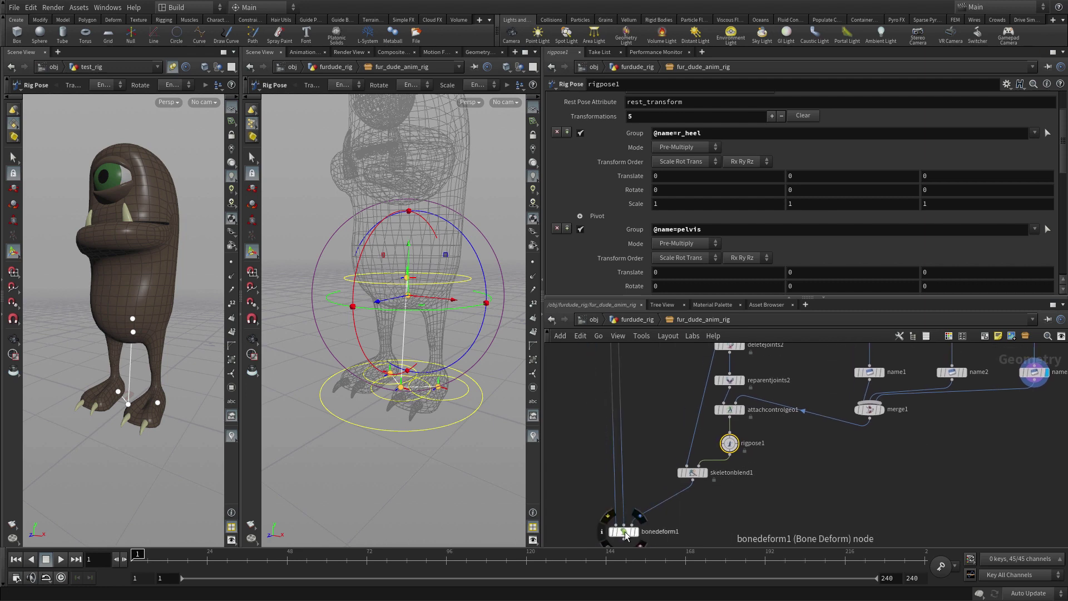
pyautogui.click(640, 514)
pyautogui.click(858, 458)
pyautogui.scroll(-1, 438, 394)
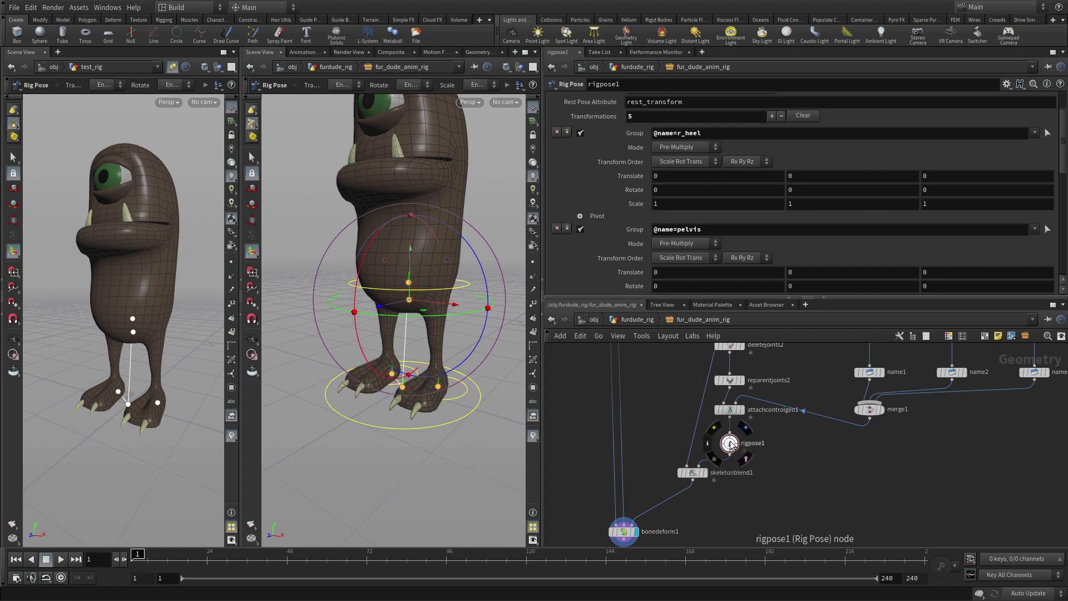
# Check in the viewport that the attached control shapes on the character can be selected through rigpose1.
pyautogui.click(453, 429)
pyautogui.click(500, 358)
pyautogui.click(465, 397)
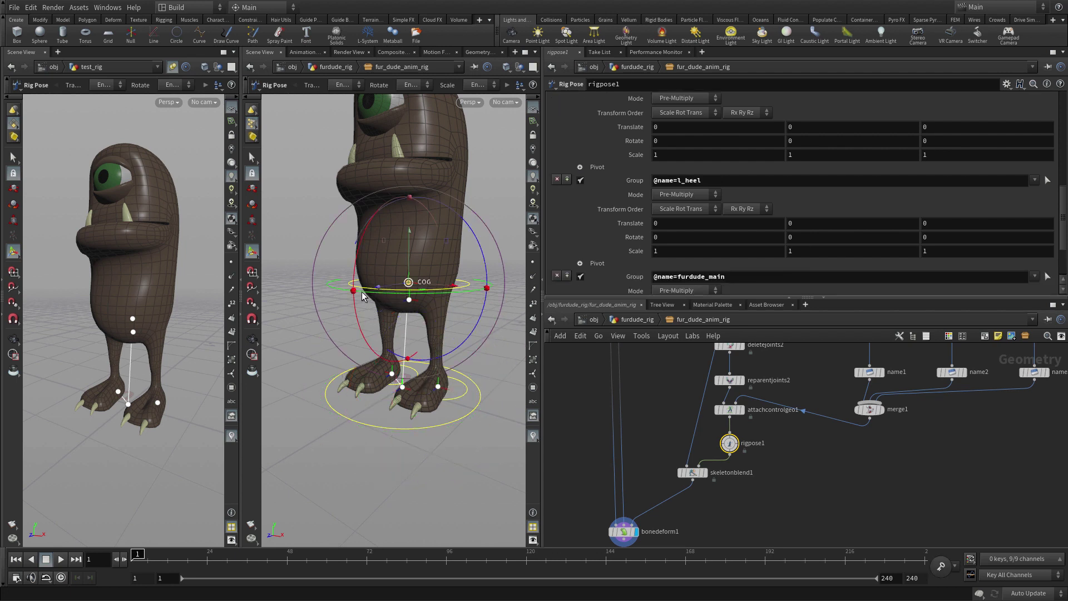
pyautogui.click(415, 285)
pyautogui.click(461, 438)
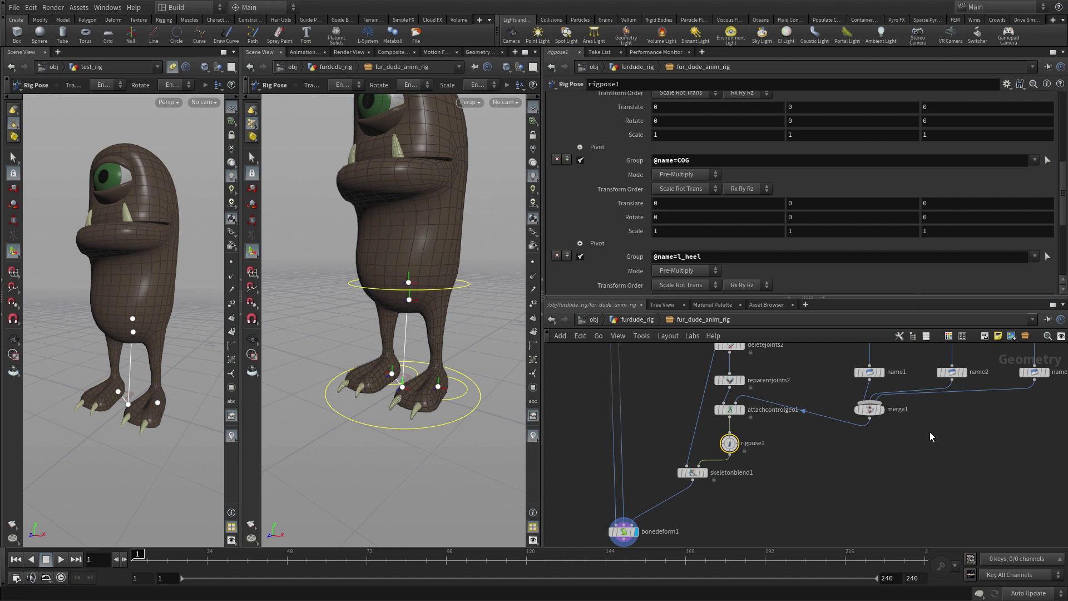
# Add the pelvis joint to the COG_CTRL group of attachcontrolgeo1 and reselect rigpose1.
pyautogui.scroll(3, 889, 231)
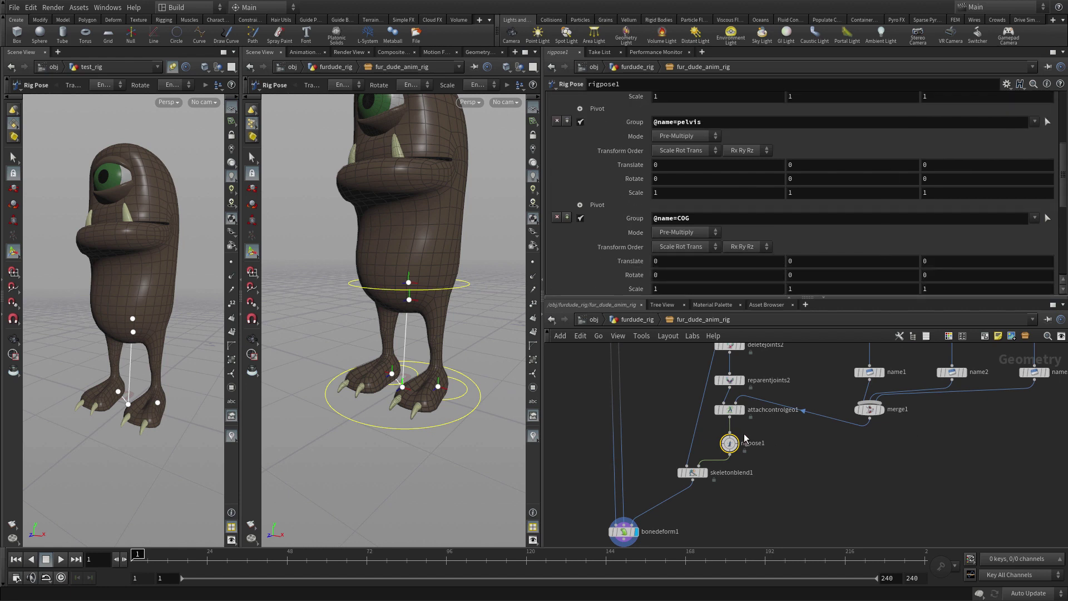
pyautogui.click(730, 410)
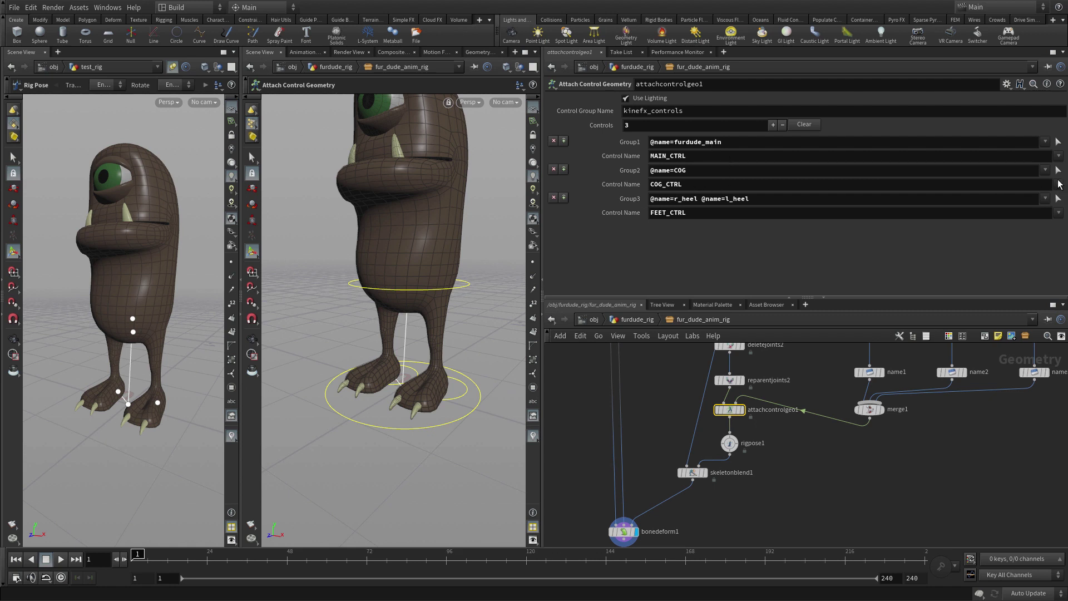
pyautogui.click(1058, 173)
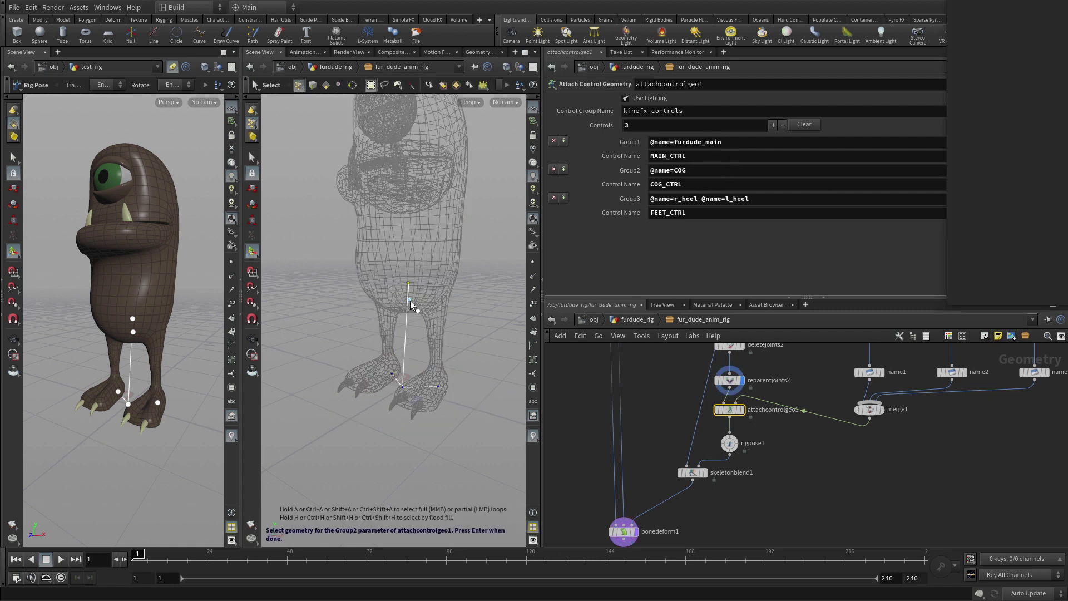
pyautogui.press('Return')
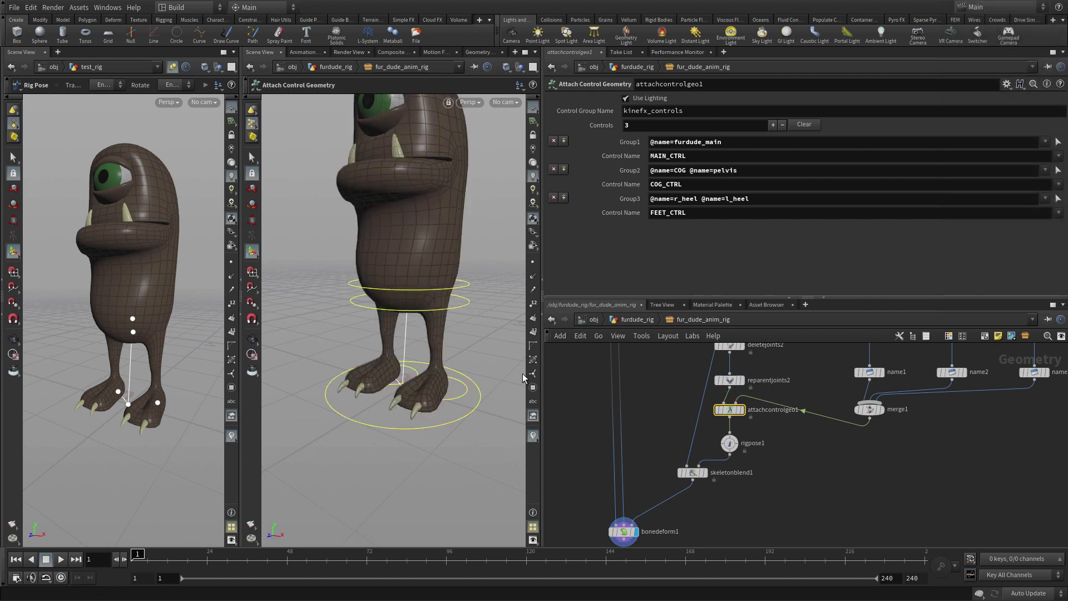
pyautogui.click(829, 479)
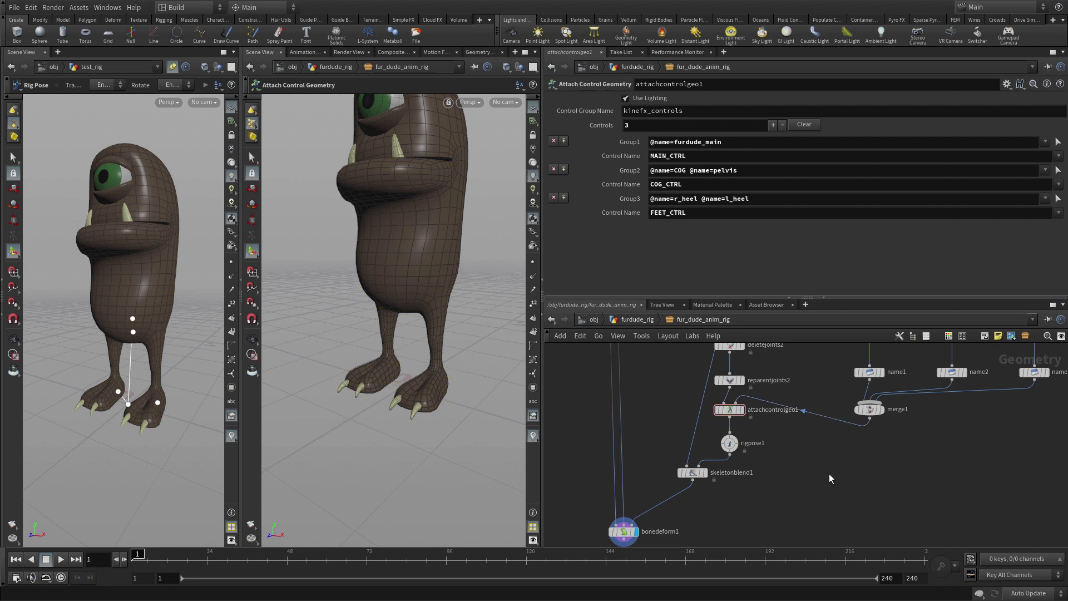
pyautogui.click(730, 443)
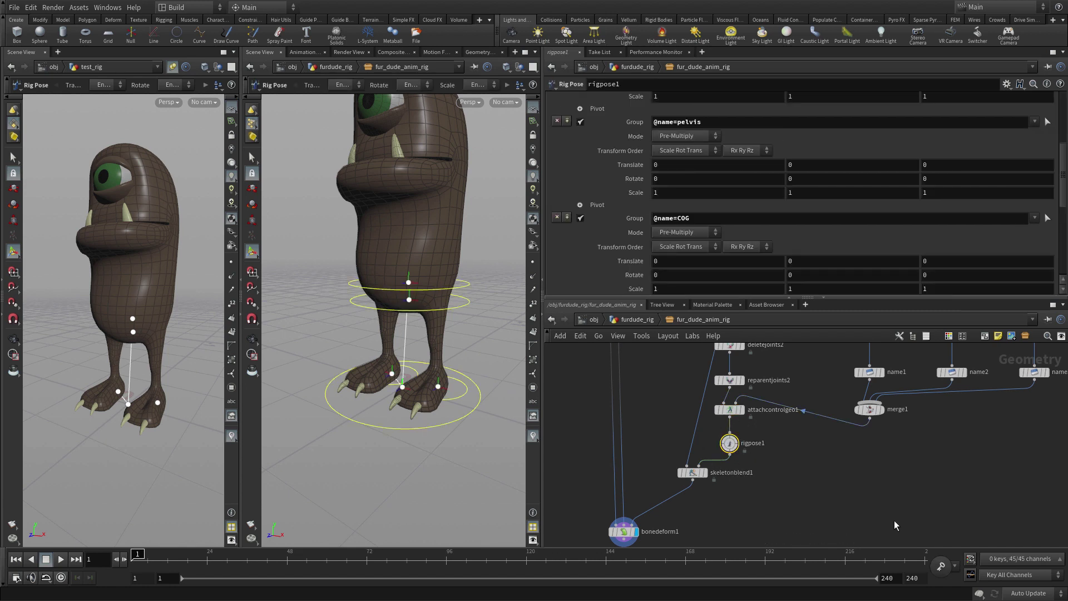
# Open the parameter settings in the Fur Dude Anim Rig type properties and move the dialog clear of rigpose1's parameters.
pyautogui.click(87, 8)
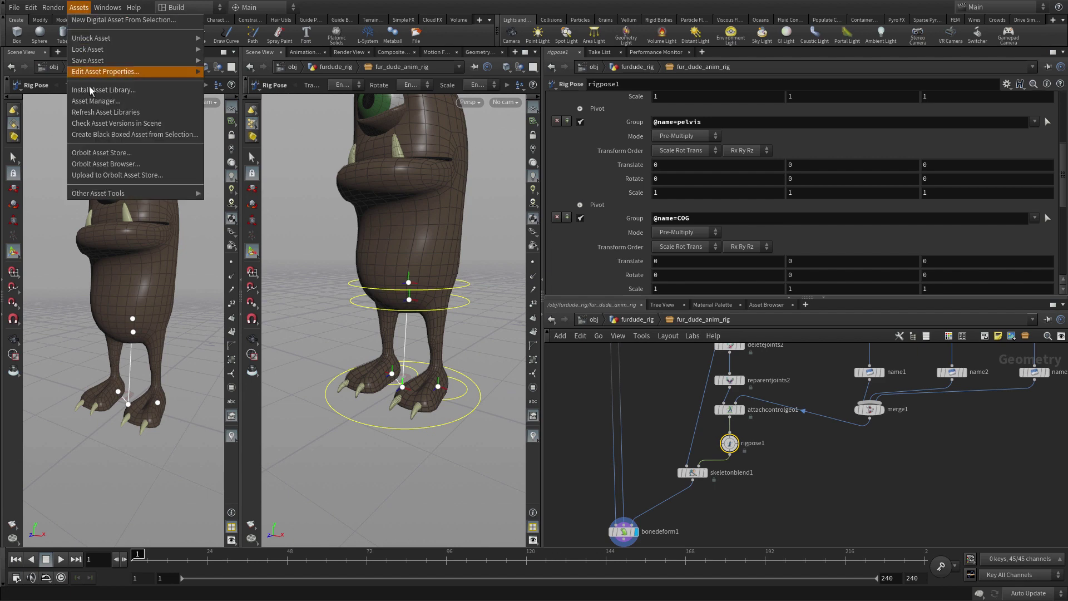
pyautogui.moveTo(101, 75)
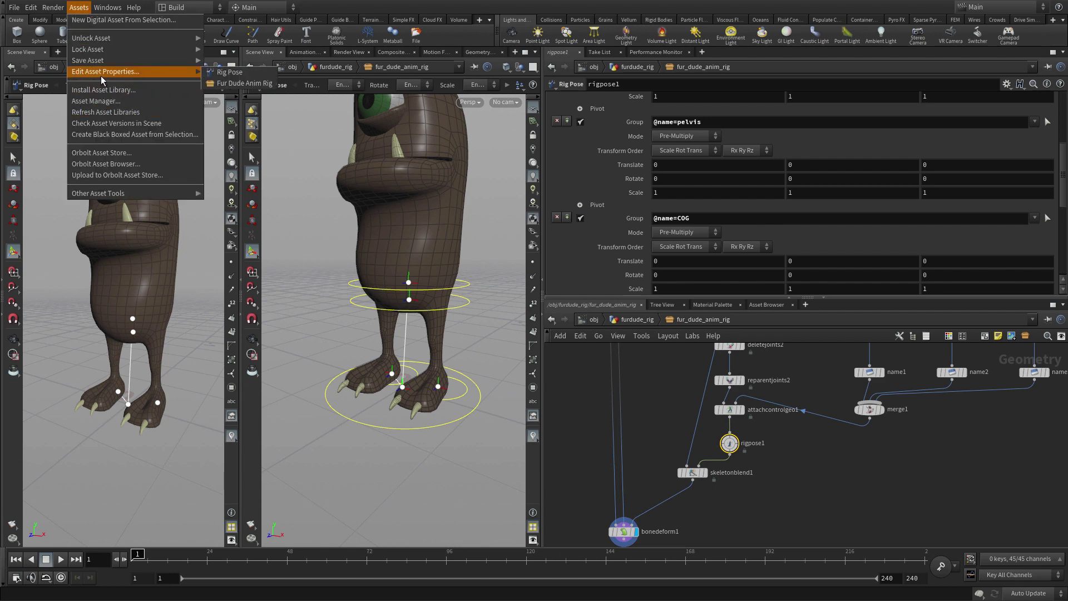
pyautogui.click(240, 82)
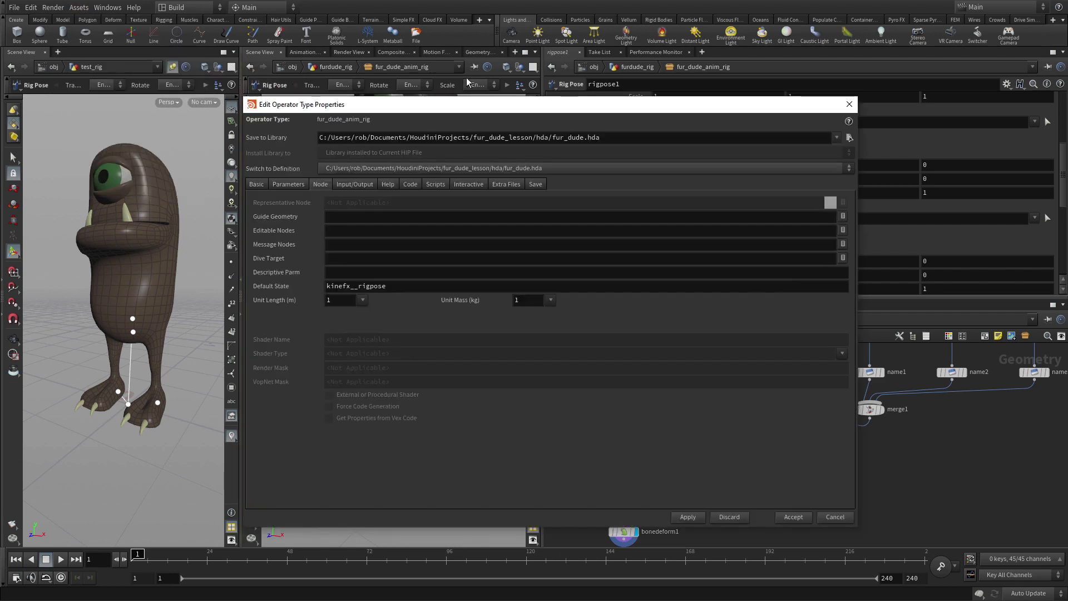
pyautogui.click(290, 184)
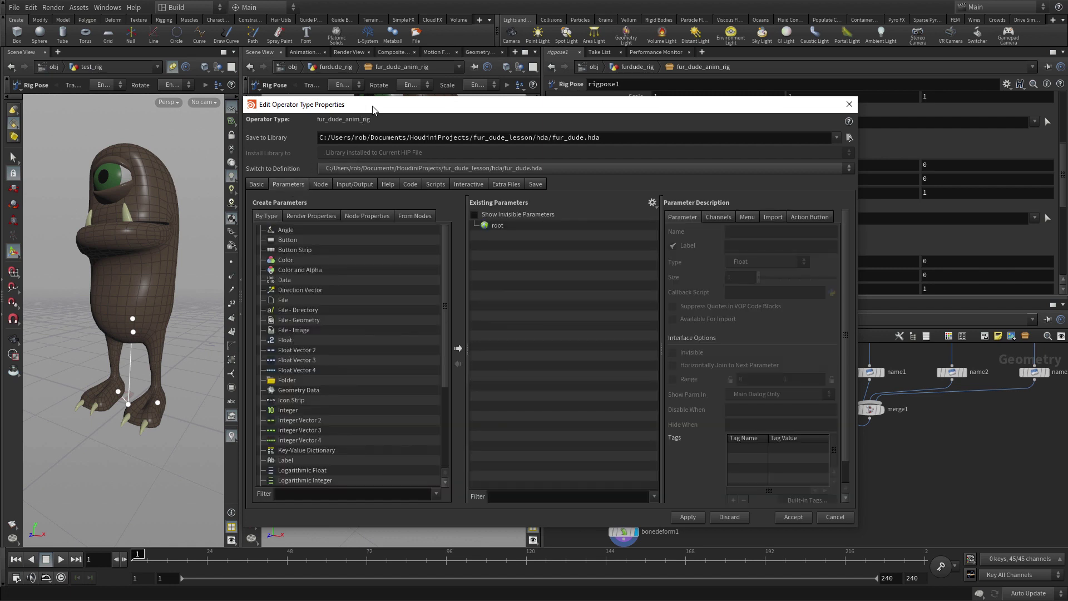
pyautogui.moveTo(373, 109); pyautogui.dragTo(165, 57)
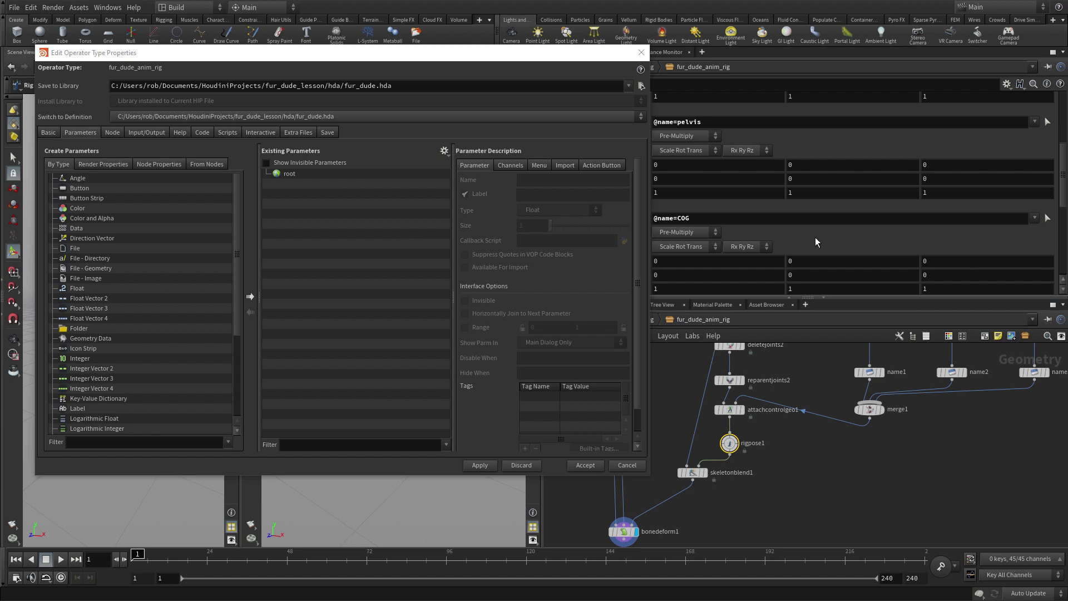
# Lock the Scale parameter of the furdude_main group on rigpose1.
pyautogui.scroll(5, 792, 245)
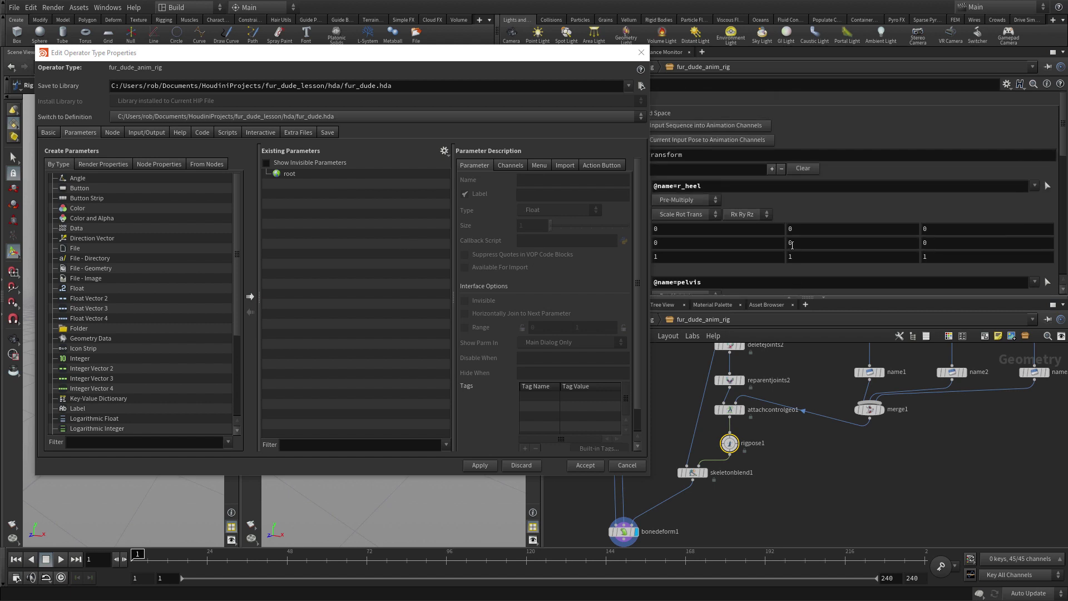
pyautogui.scroll(-8, 793, 245)
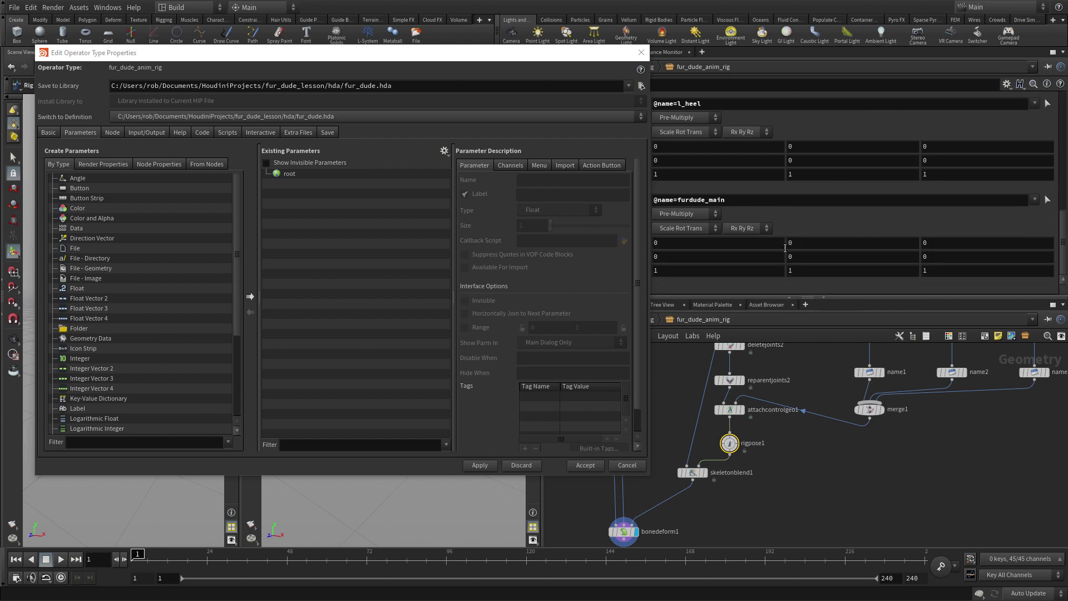
pyautogui.moveTo(585, 60); pyautogui.dragTo(538, 61)
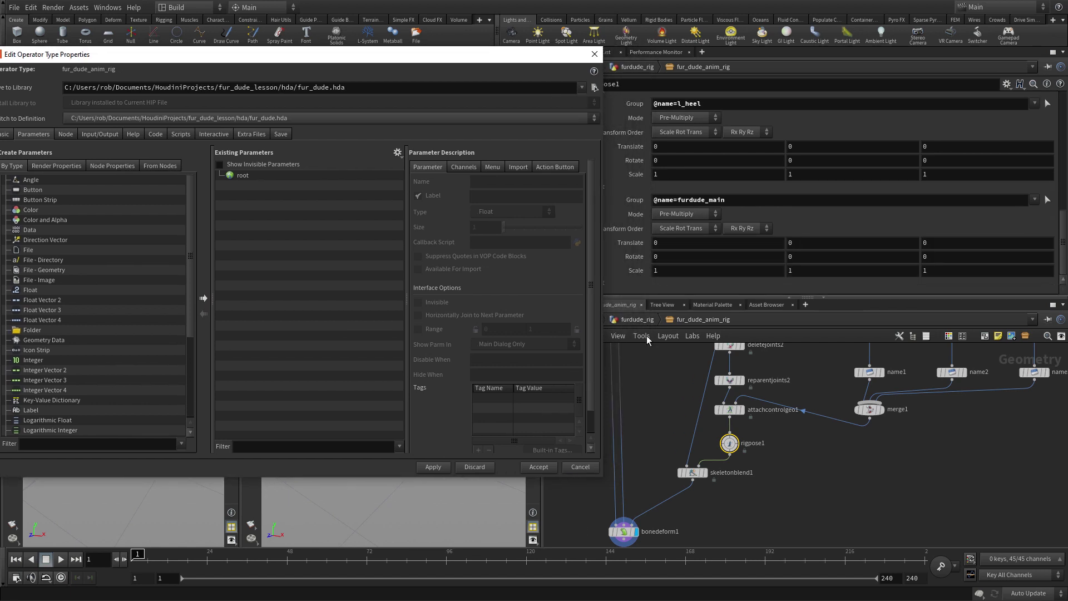
pyautogui.rightClick(629, 272)
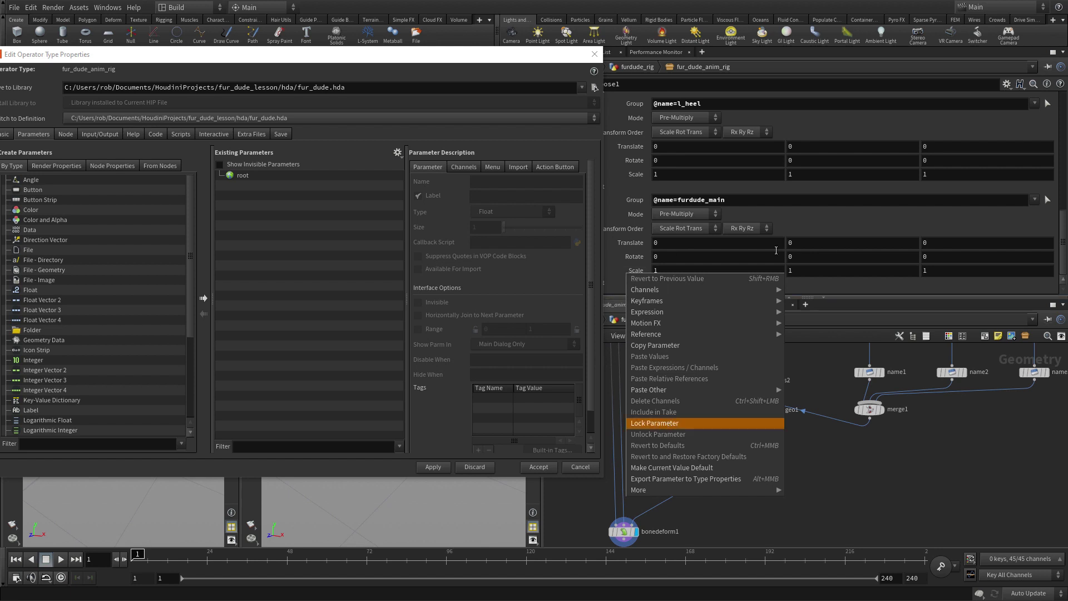
pyautogui.press('Return')
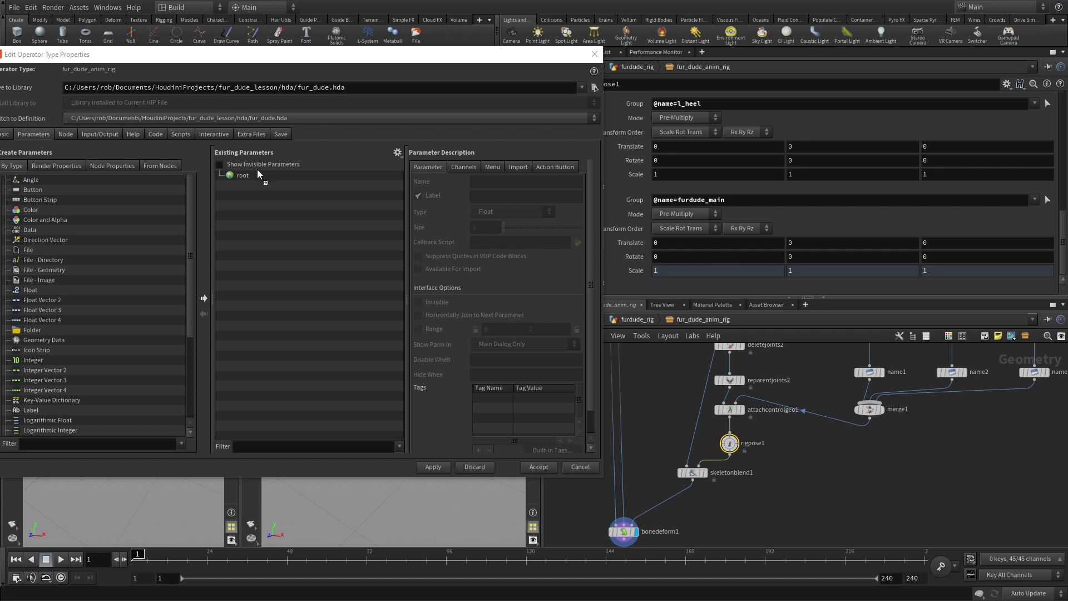
# Promote the furdude_main Translate parameter to the asset's root folder and label it Main Translate.
pyautogui.moveTo(256, 174); pyautogui.dragTo(252, 174)
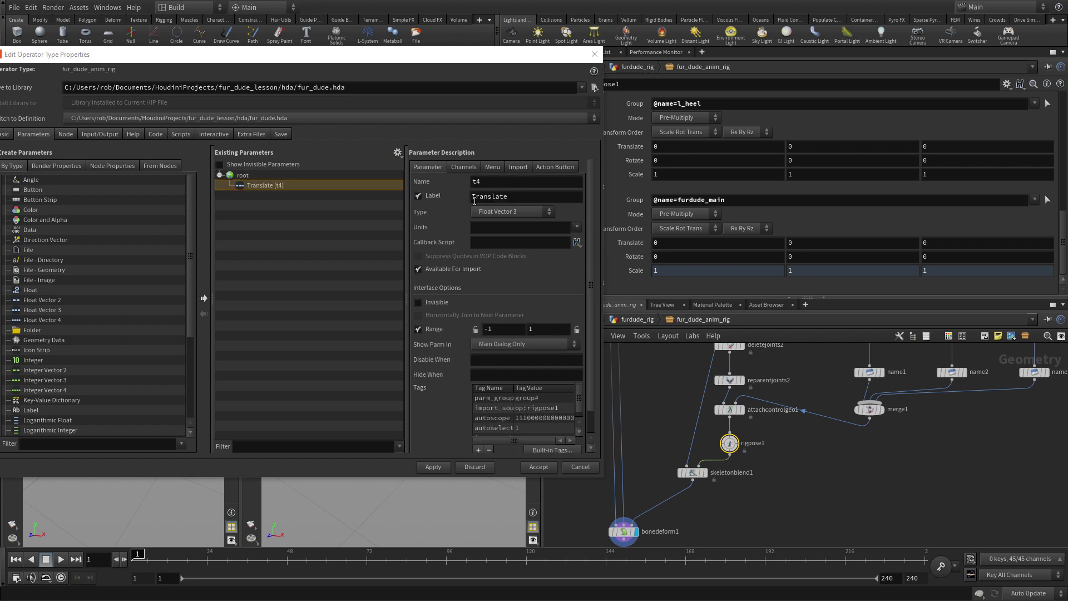
pyautogui.click(472, 198)
pyautogui.write('Main')
pyautogui.press('Return')
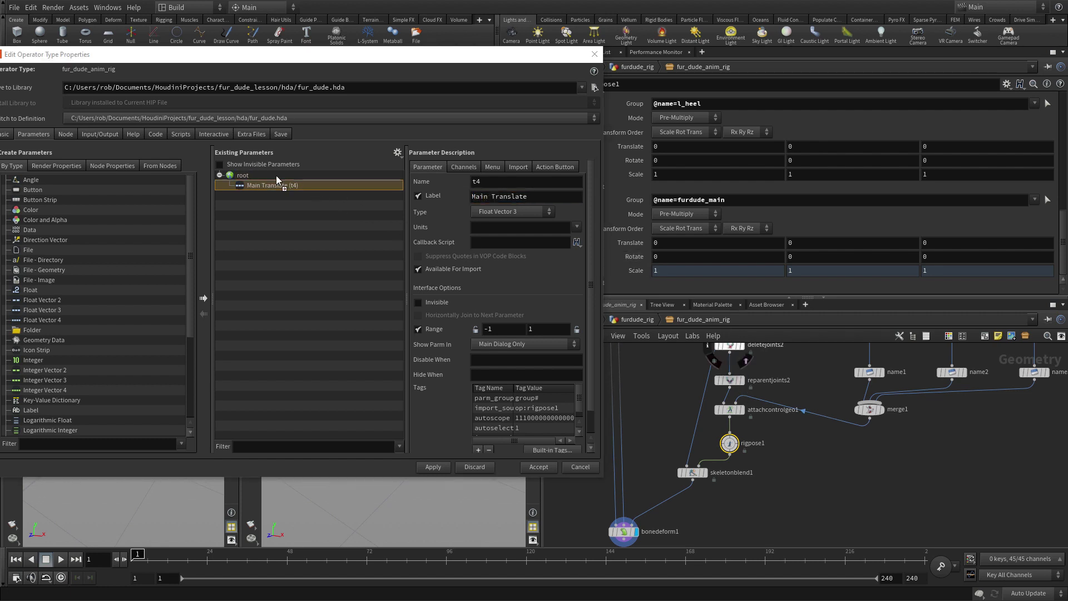
# Promote the furdude_main Rotate parameter to the asset with the label Main Rotate and accept the type property changes.
pyautogui.moveTo(260, 175); pyautogui.dragTo(254, 176)
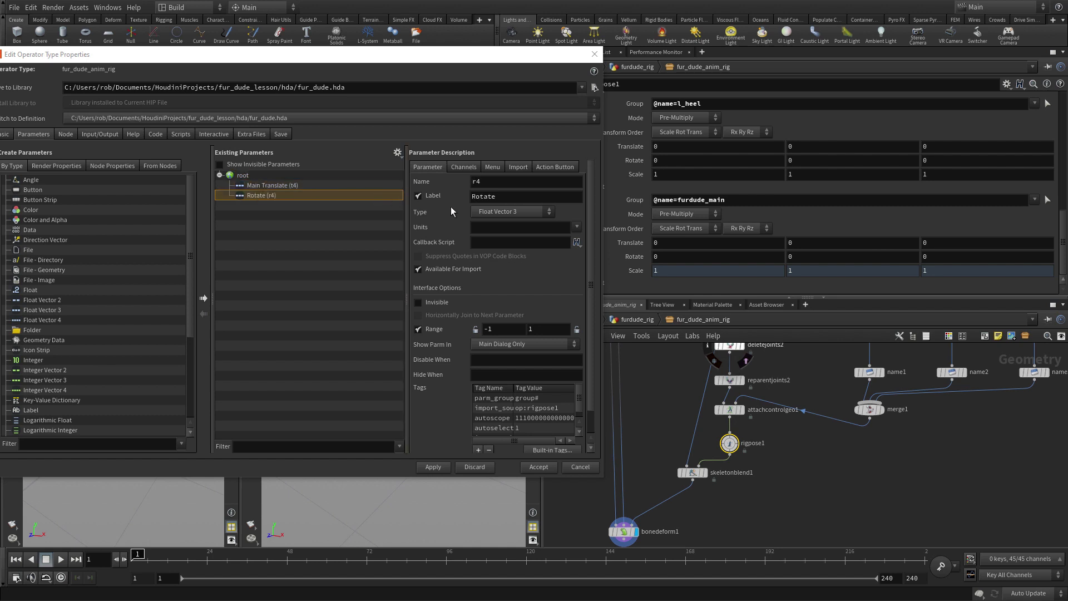
pyautogui.click(474, 196)
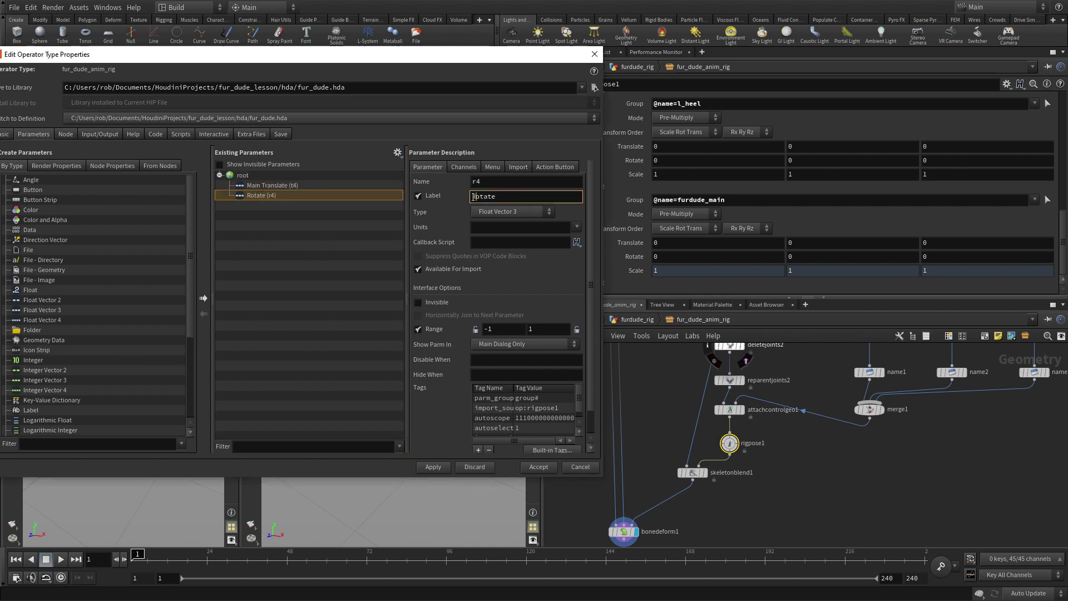
pyautogui.write('Main')
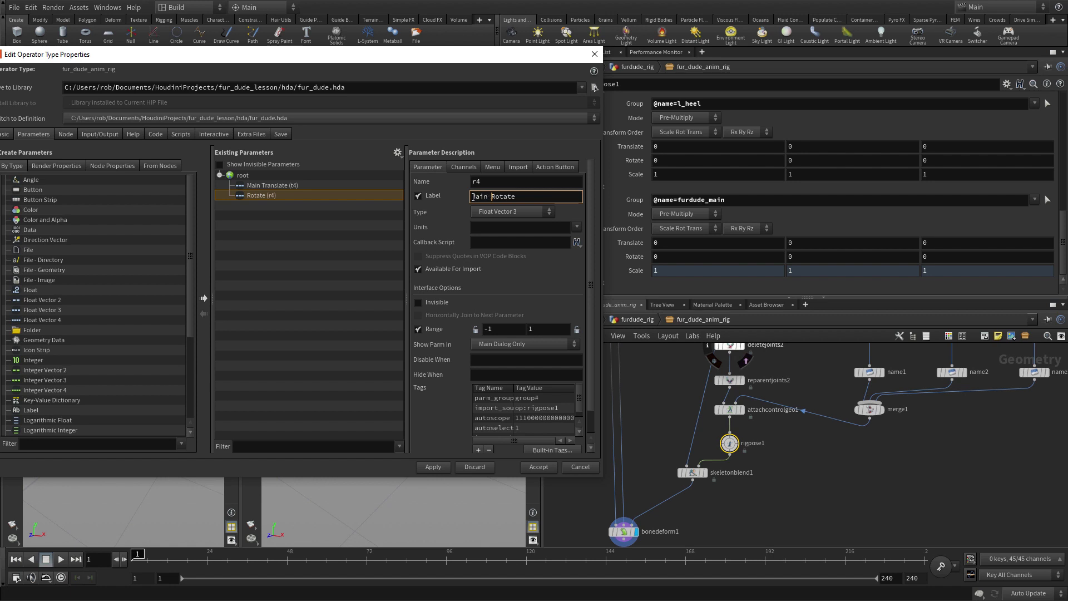
pyautogui.press('Return')
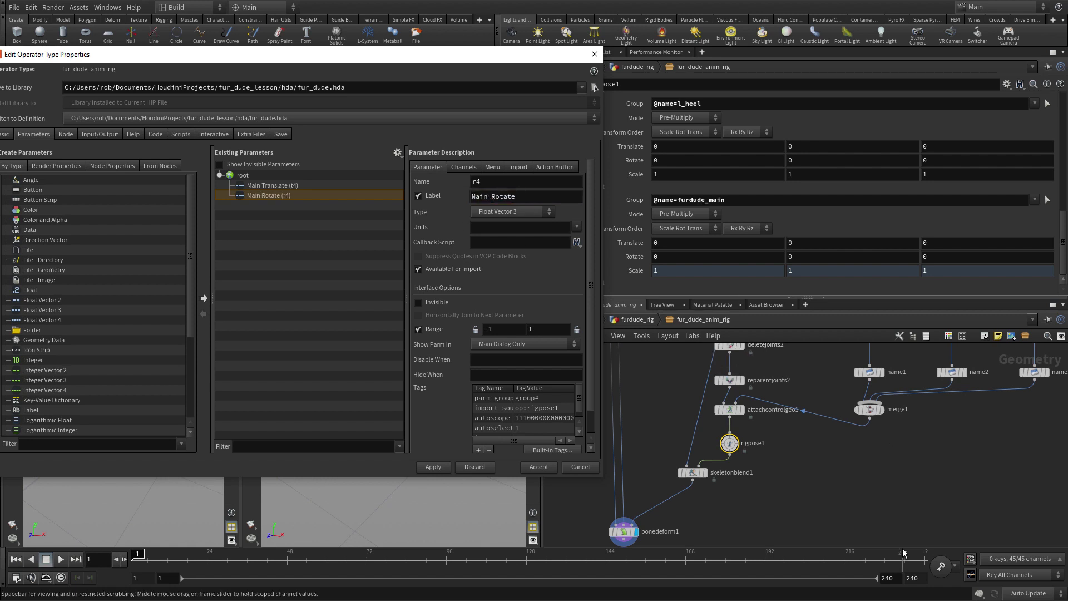
pyautogui.click(888, 497)
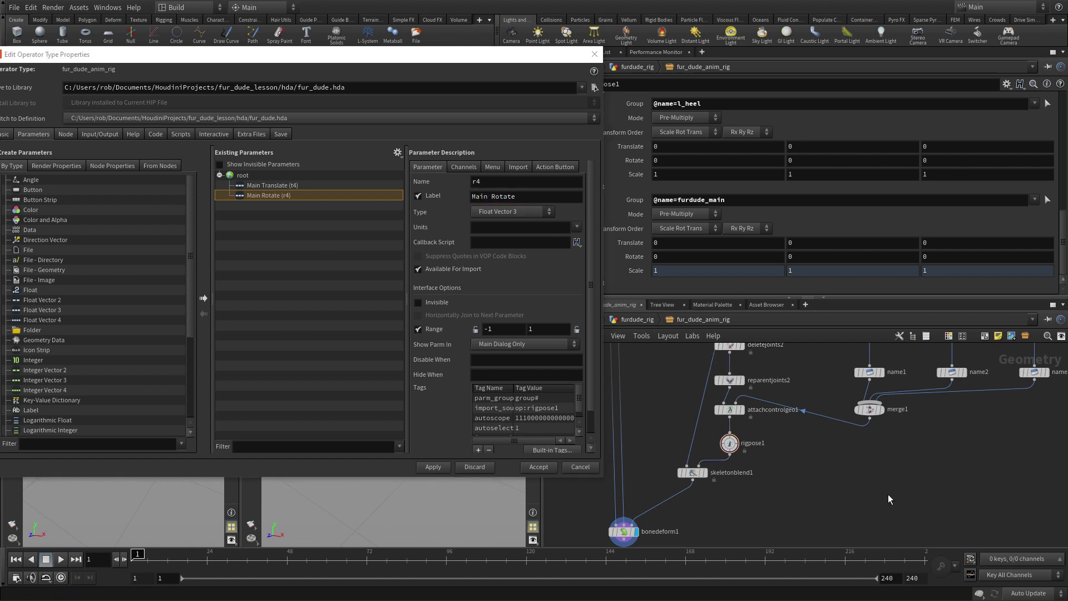
pyautogui.click(539, 467)
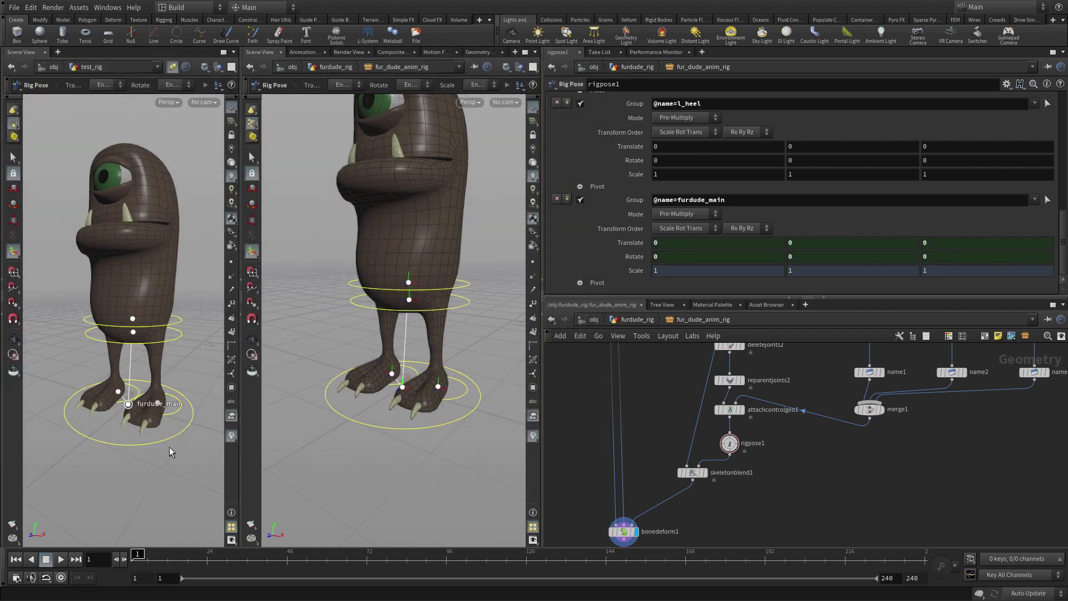
# Try moving the furdude_main control in the test_rig viewport, undo the move and reselect the control.
pyautogui.click(133, 433)
pyautogui.moveTo(174, 417)
pyautogui.mouseDown()
pyautogui.moveTo(115, 405)
pyautogui.moveTo(159, 428)
pyautogui.mouseUp()
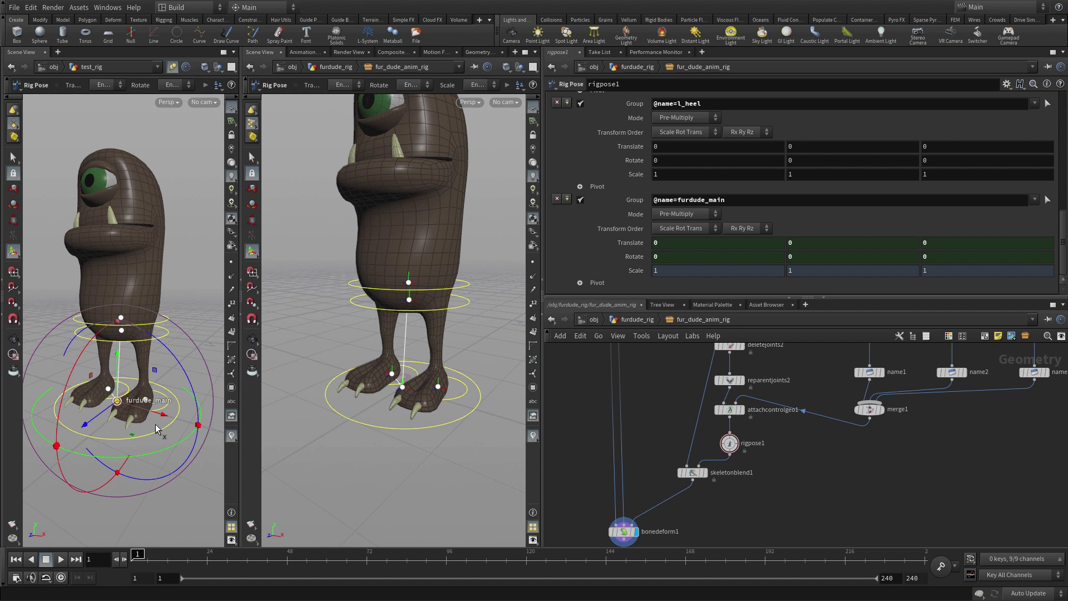
pyautogui.hotkey('ctrl', 'z')
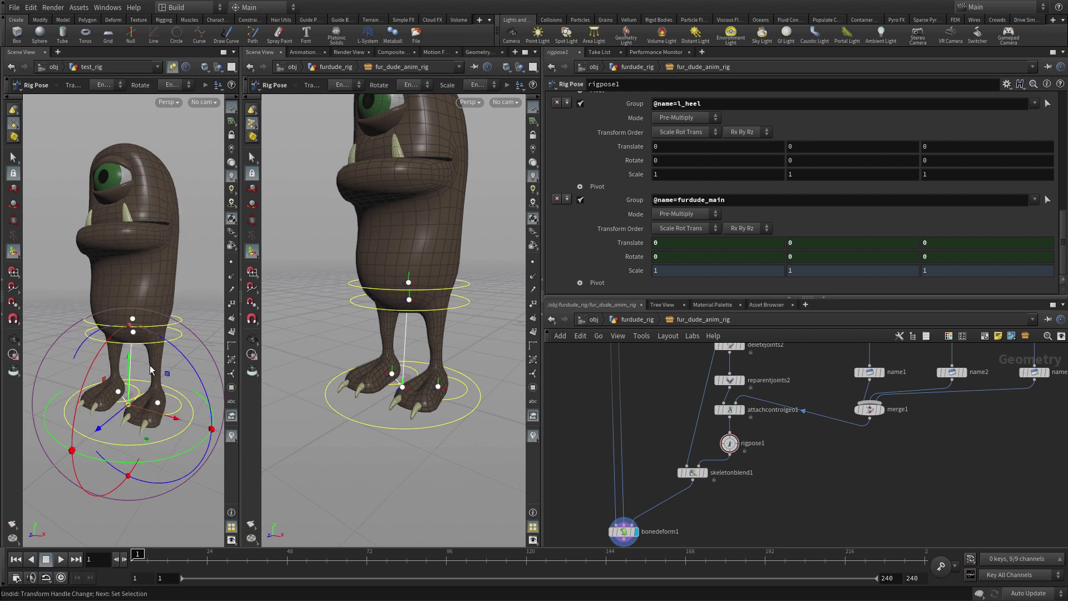
pyautogui.click(212, 283)
pyautogui.click(175, 323)
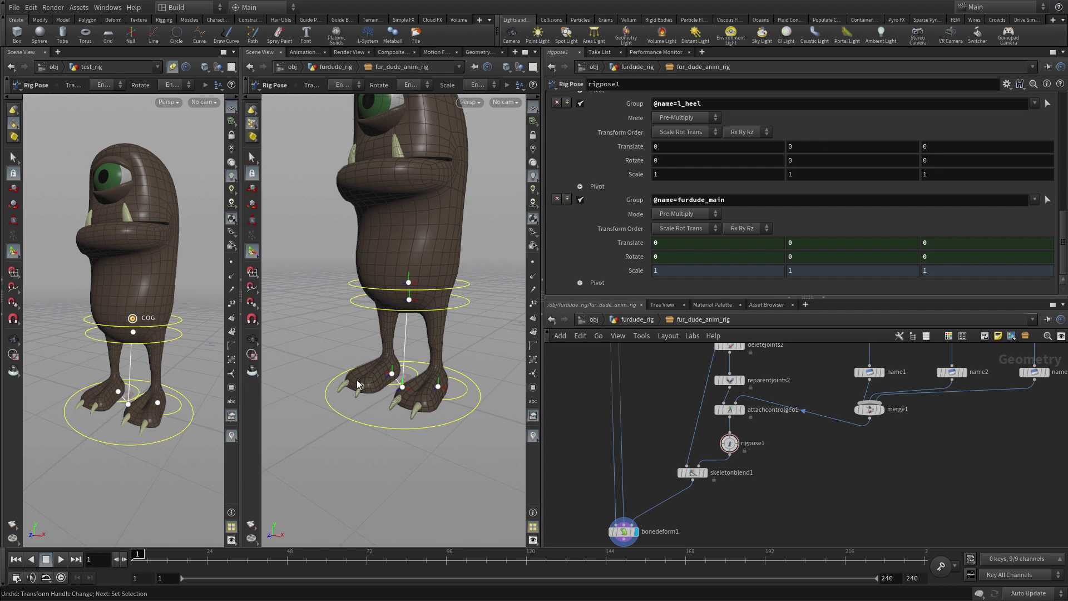
pyautogui.click(145, 441)
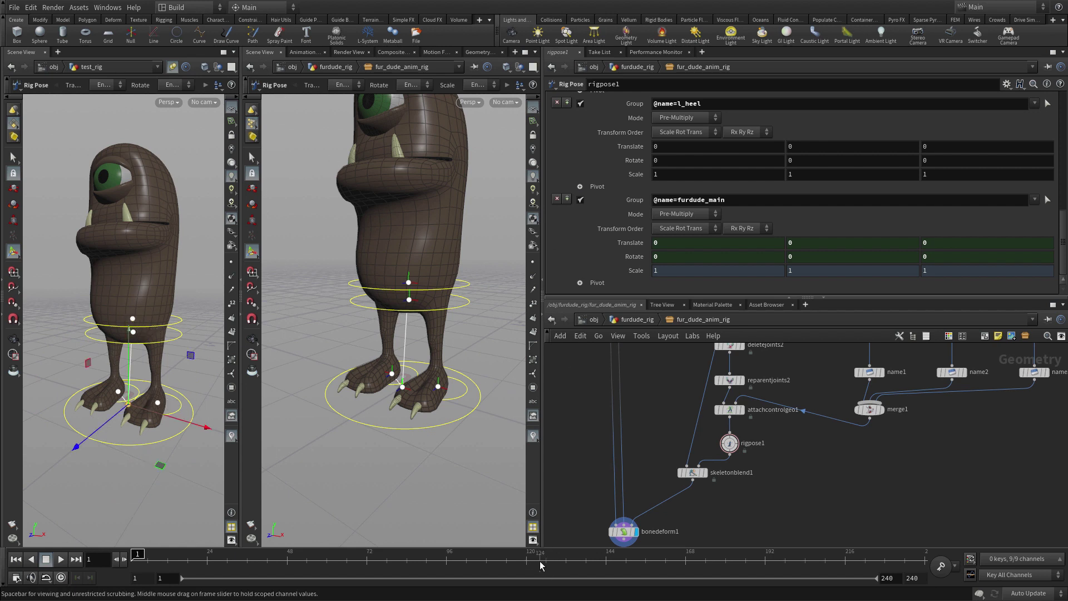
# Reopen the Fur Dude Anim Rig type properties and lock the Scale of rigpose1's l_heel group.
pyautogui.click(79, 7)
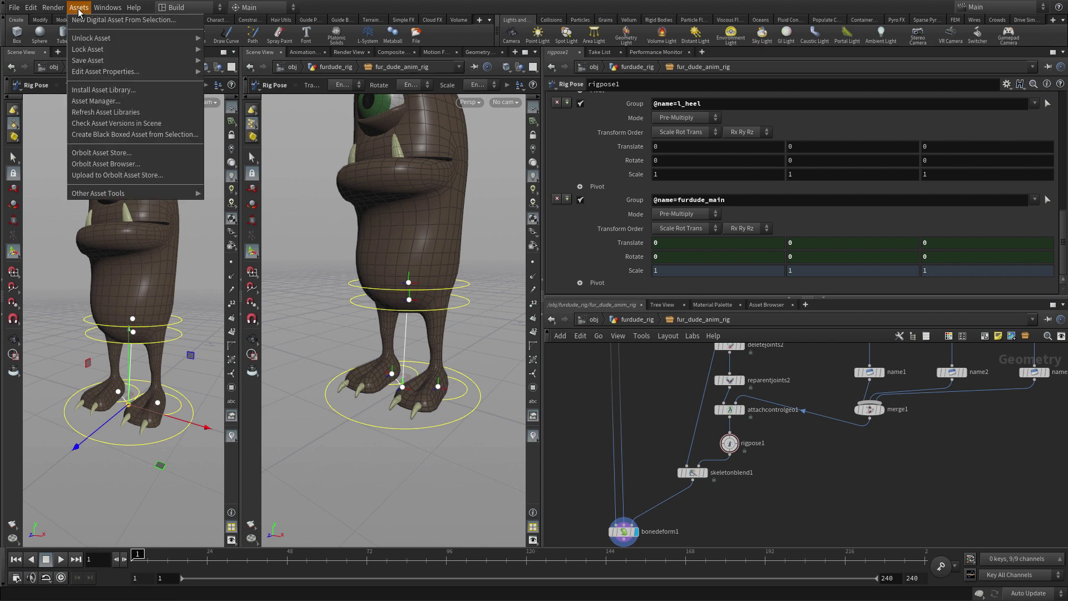
pyautogui.moveTo(108, 72)
pyautogui.click(243, 72)
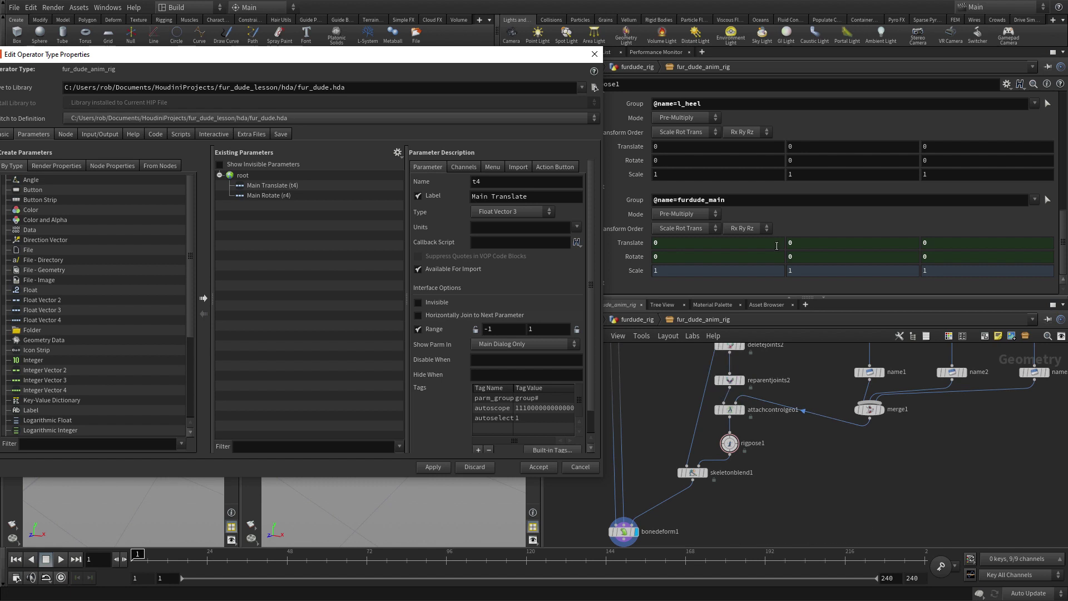
pyautogui.scroll(2, 709, 160)
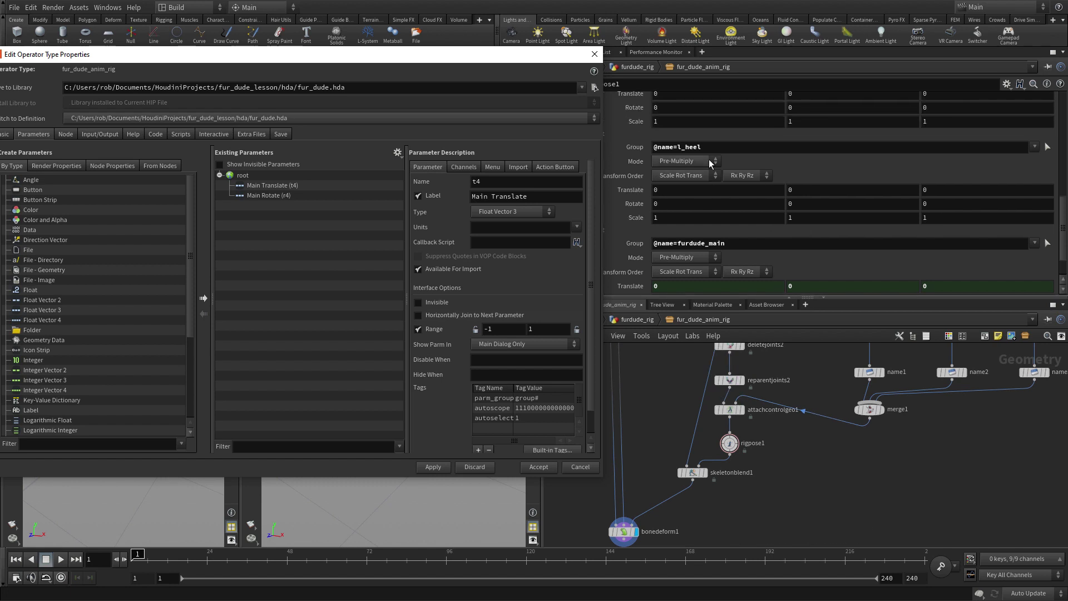
pyautogui.scroll(2, 709, 159)
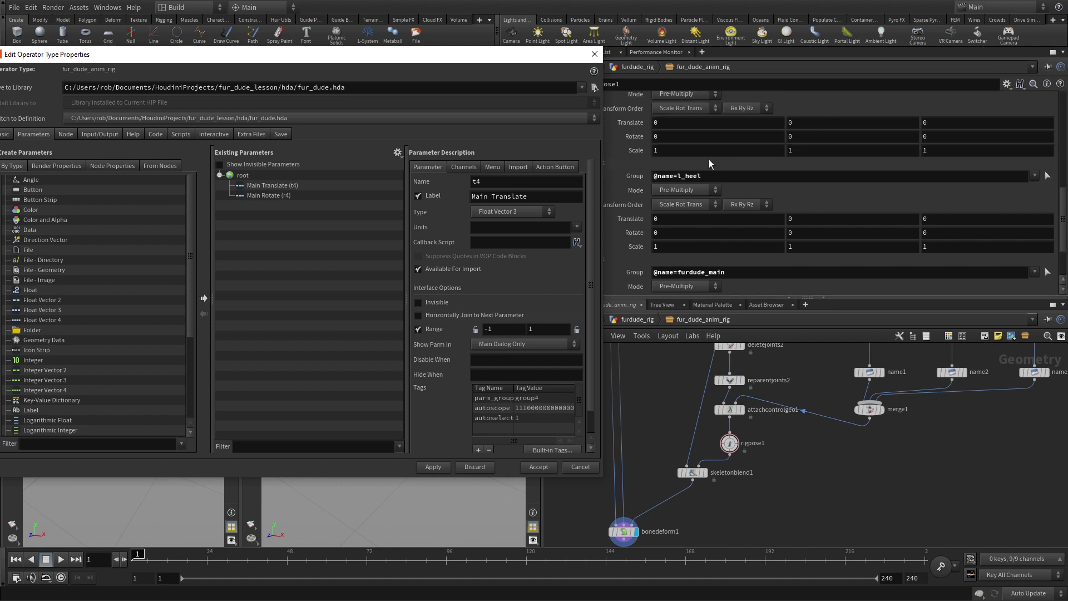
pyautogui.rightClick(632, 250)
pyautogui.click(689, 400)
# Lock the Scale parameter of rigpose1's COG group.
pyautogui.scroll(2, 703, 200)
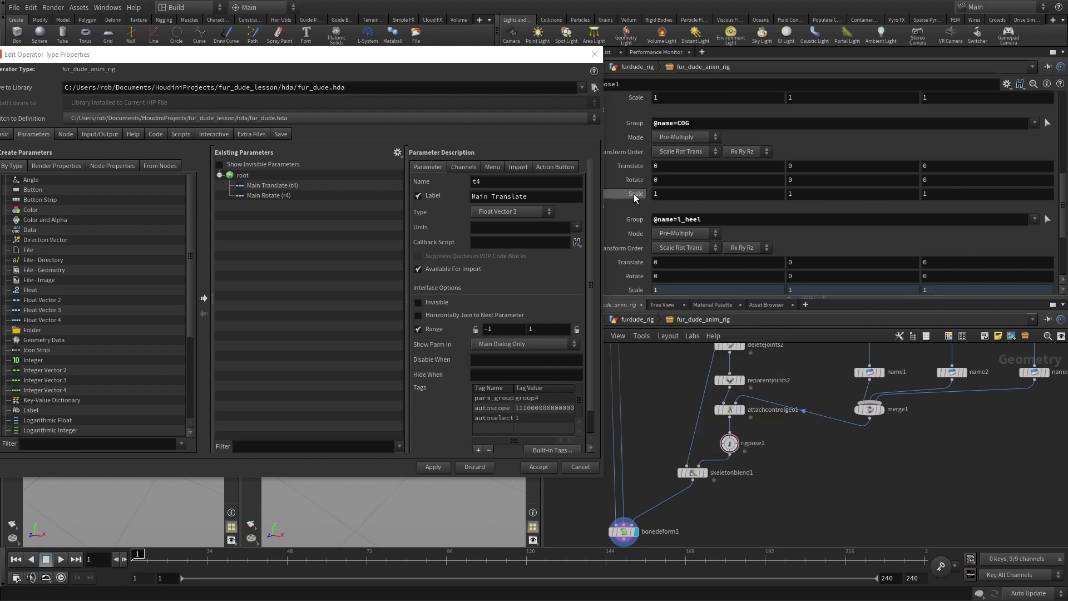
pyautogui.rightClick(634, 195)
pyautogui.click(689, 345)
# Lock both the Scale and Translate parameters of rigpose1's pelvis group.
pyautogui.scroll(3, 706, 198)
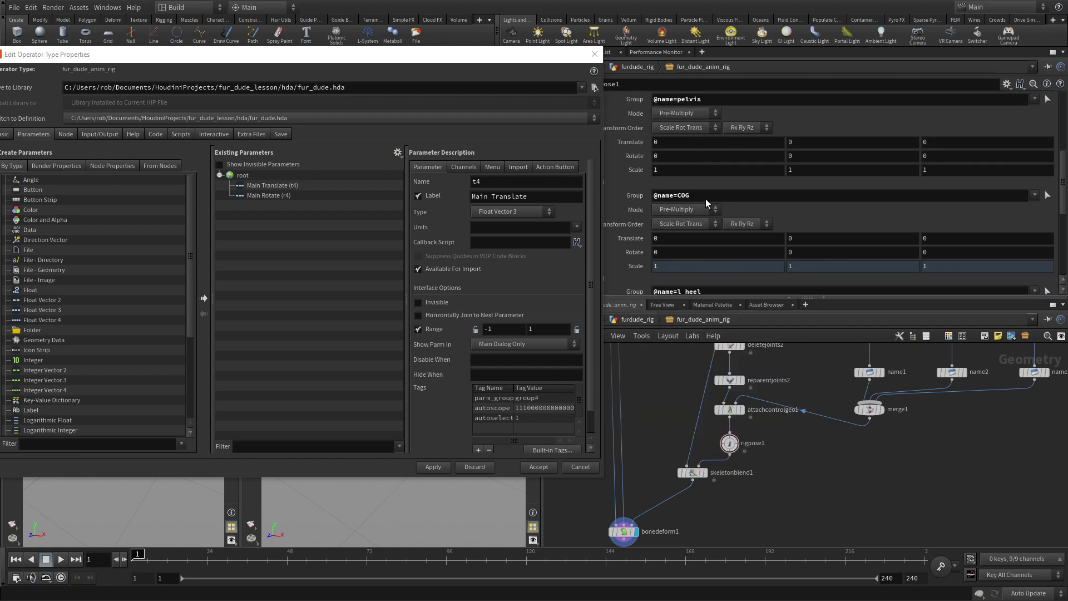
pyautogui.rightClick(633, 173)
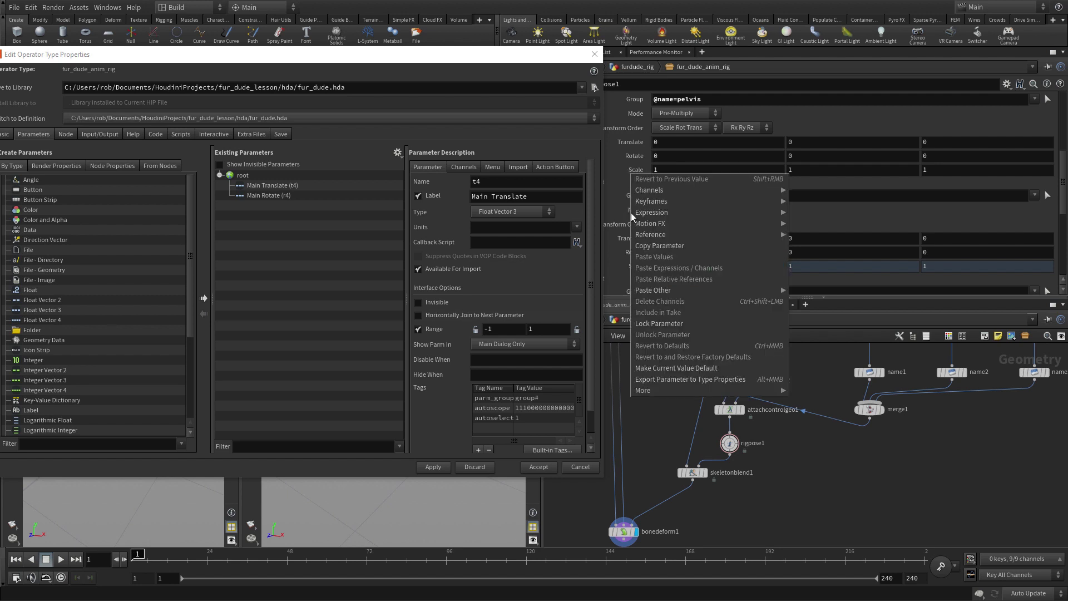
pyautogui.click(676, 324)
pyautogui.rightClick(632, 141)
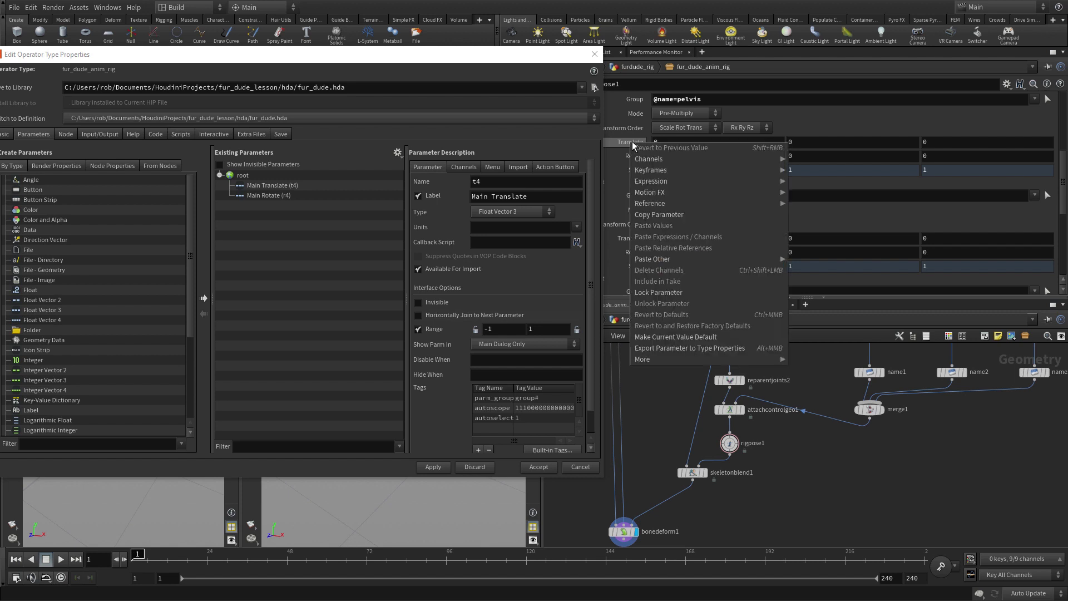
pyautogui.click(669, 295)
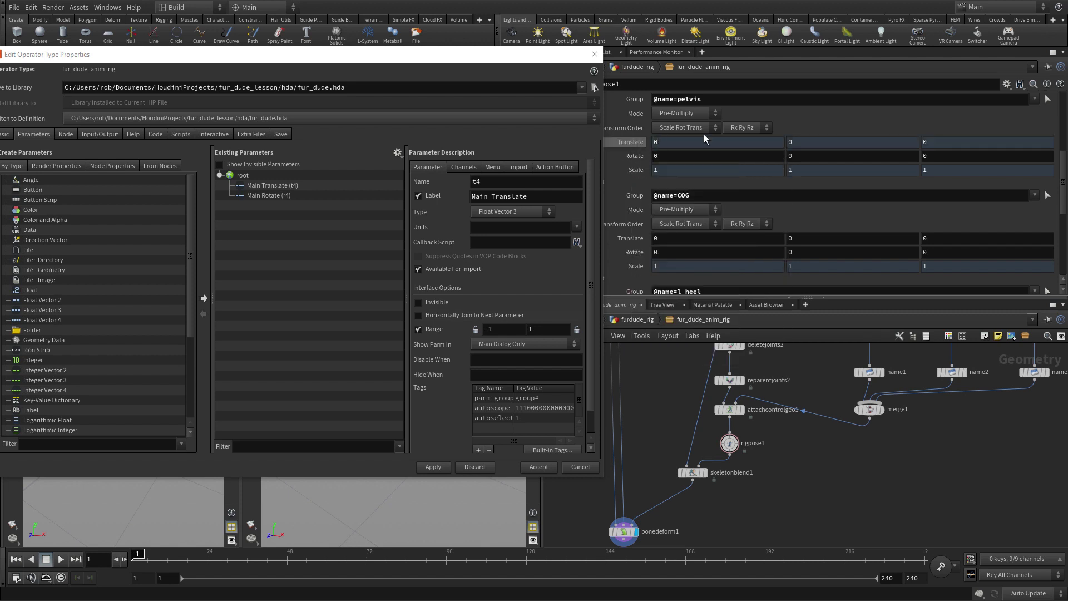
# Lock the Scale parameter of rigpose1's r_heel group.
pyautogui.scroll(3, 768, 216)
pyautogui.scroll(3, 768, 217)
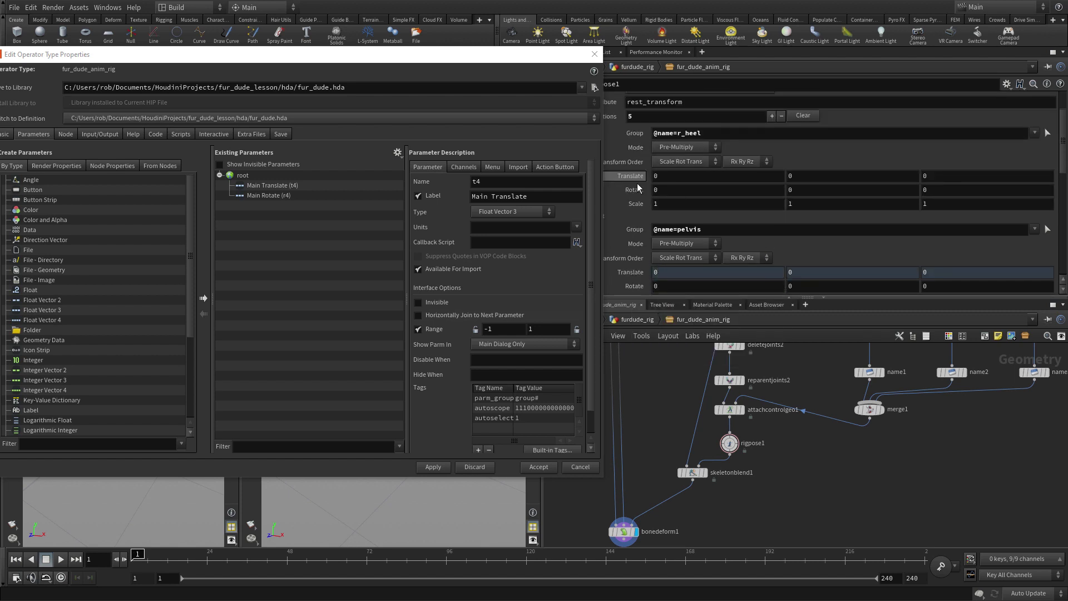
pyautogui.rightClick(636, 205)
pyautogui.click(696, 355)
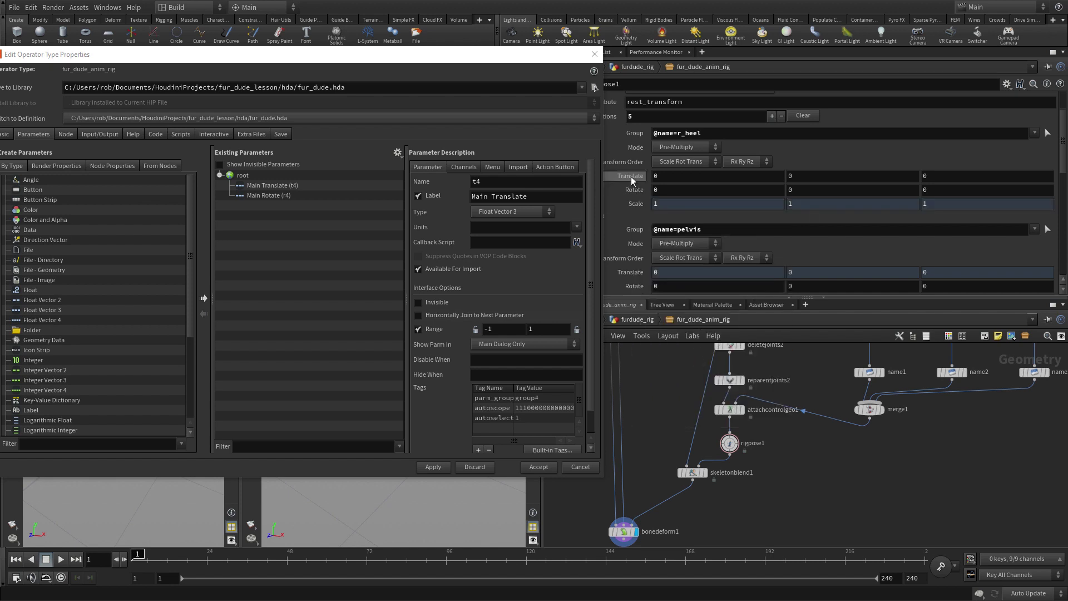
# Promote the r_heel Translate parameter to the asset's root folder and label it Right Heel Translate.
pyautogui.moveTo(631, 176); pyautogui.dragTo(248, 178)
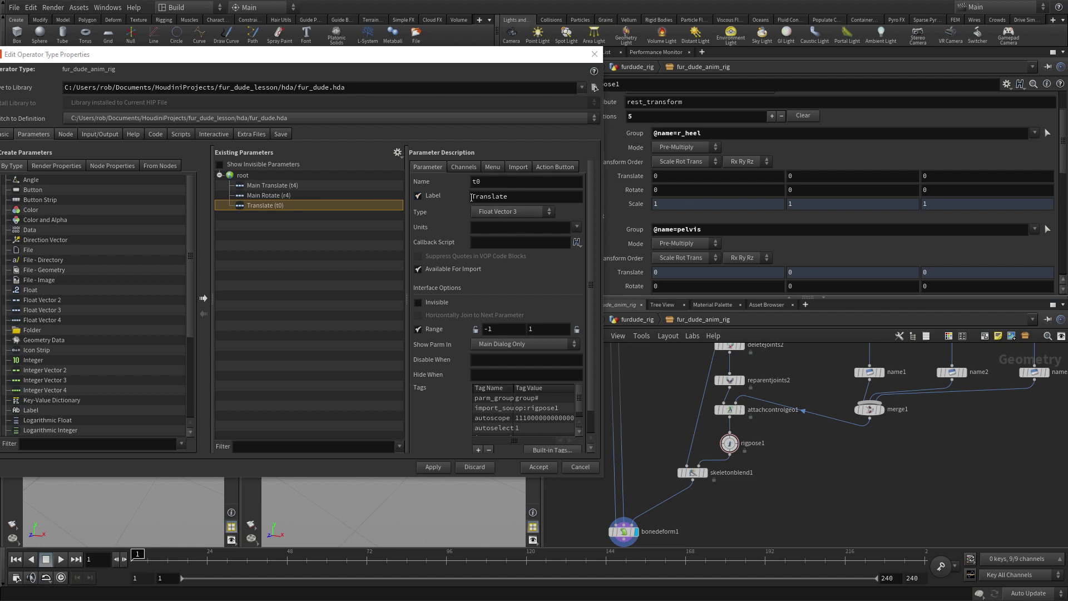
pyautogui.moveTo(472, 197); pyautogui.dragTo(536, 197)
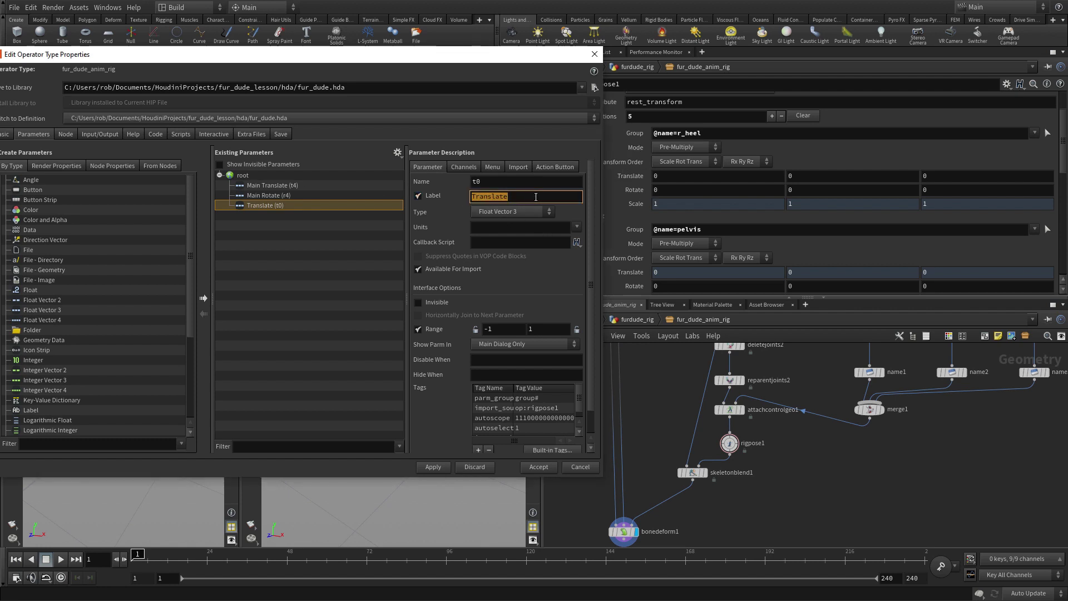
pyautogui.write('R')
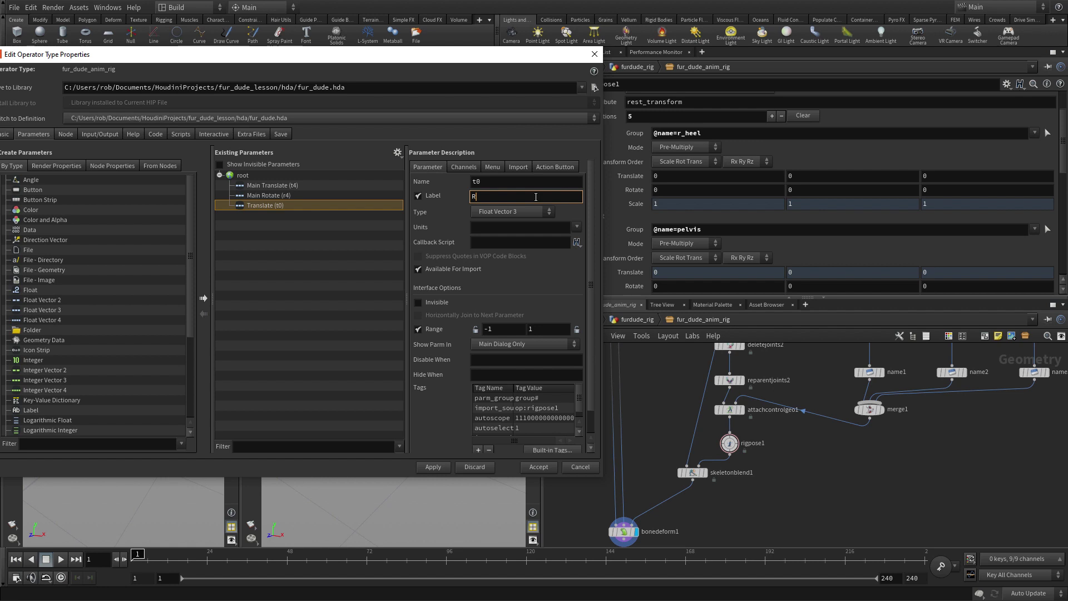
pyautogui.write('ight Heel Translate')
pyautogui.press('Return')
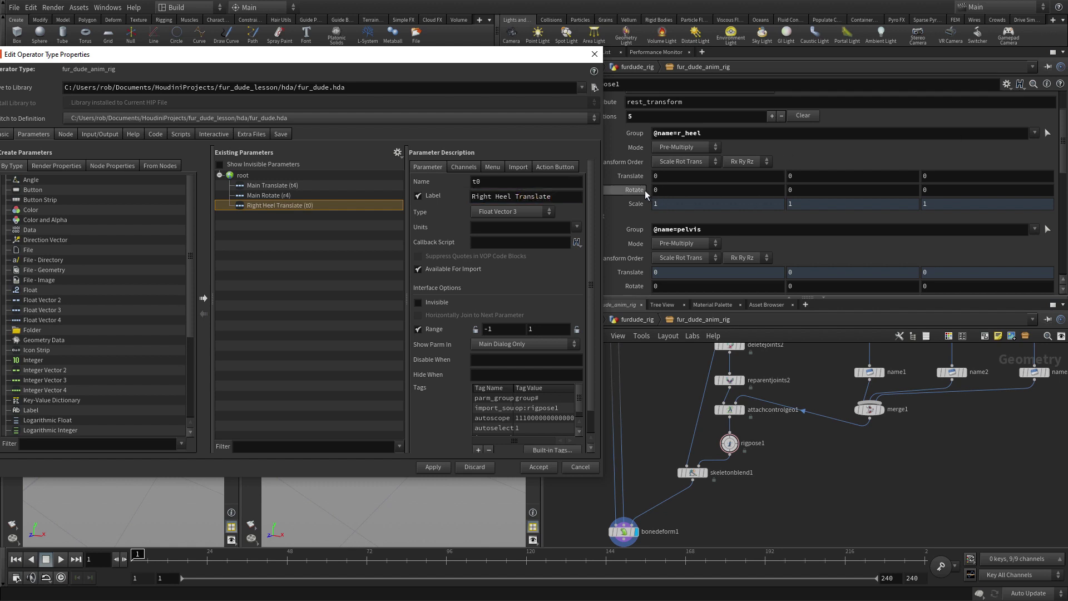
# Promote the r_heel Rotate parameter to the asset's root folder and label it Right Heel Rotate.
pyautogui.moveTo(358, 205); pyautogui.dragTo(244, 178)
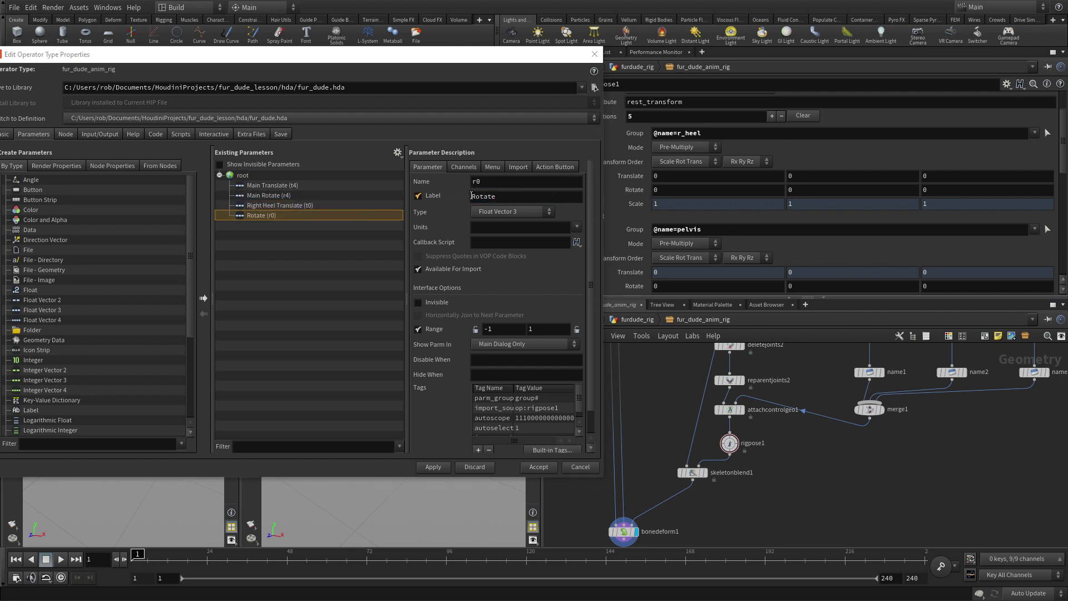
pyautogui.click(473, 197)
pyautogui.write('Right Heel')
pyautogui.press('Return')
pyautogui.scroll(2, 806, 260)
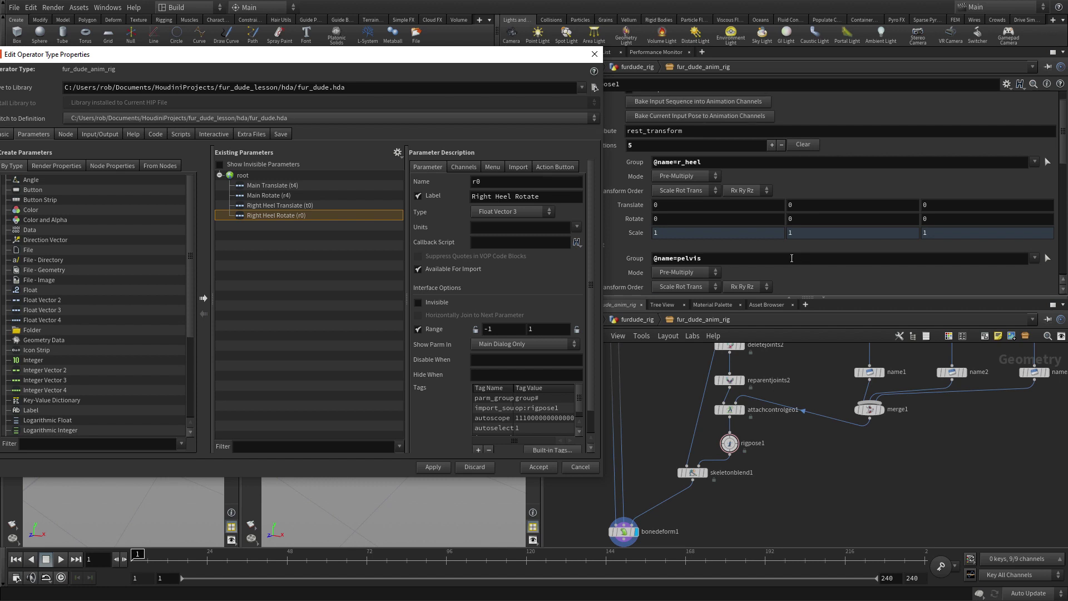
pyautogui.scroll(-6, 791, 258)
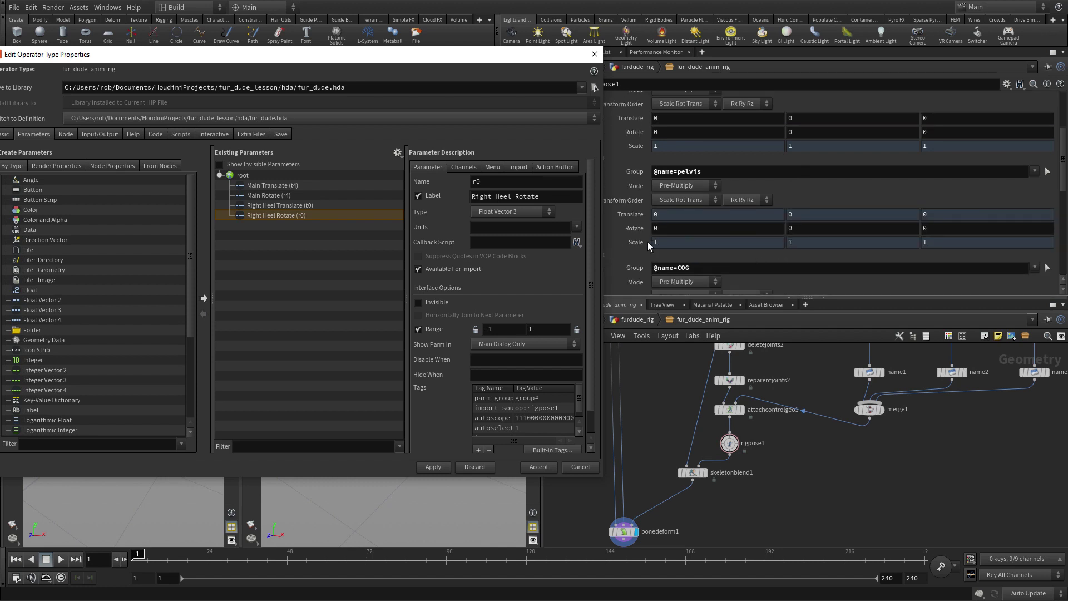
# Promote the pelvis group's Rotate parameter from rigpose1 to the asset's root folder and label it Pelvis Rotate.
pyautogui.moveTo(629, 226); pyautogui.dragTo(285, 172)
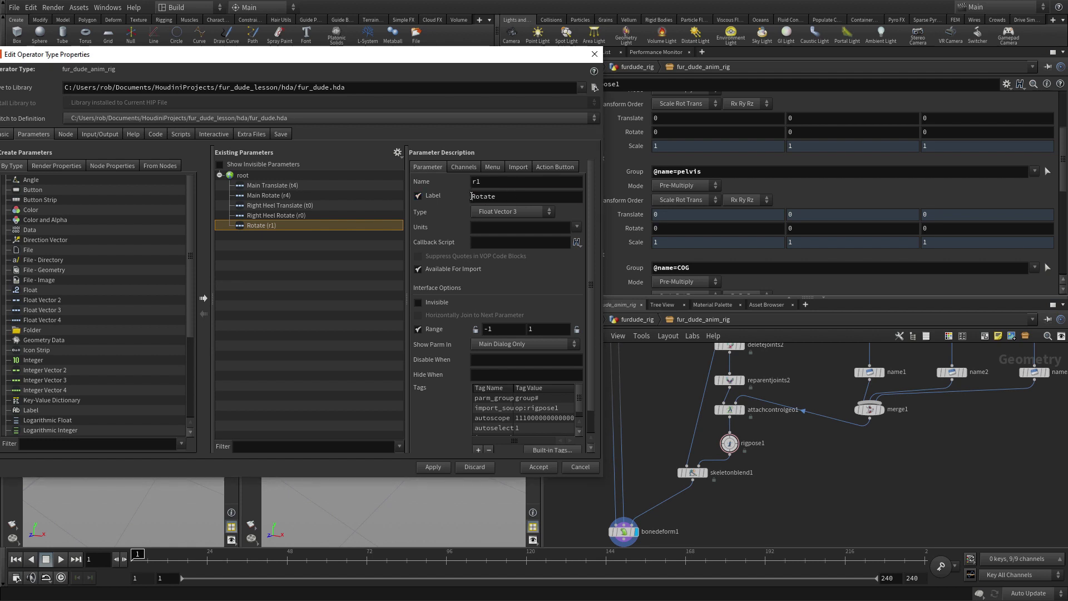
pyautogui.click(470, 196)
pyautogui.write('Peli')
pyautogui.write('v')
pyautogui.press('BackSpace')
pyautogui.press('BackSpace')
pyautogui.write('vis')
pyautogui.press('Return')
# Promote the COG group's Translate parameter to the asset's root folder and label it COG Translate.
pyautogui.scroll(-3, 806, 181)
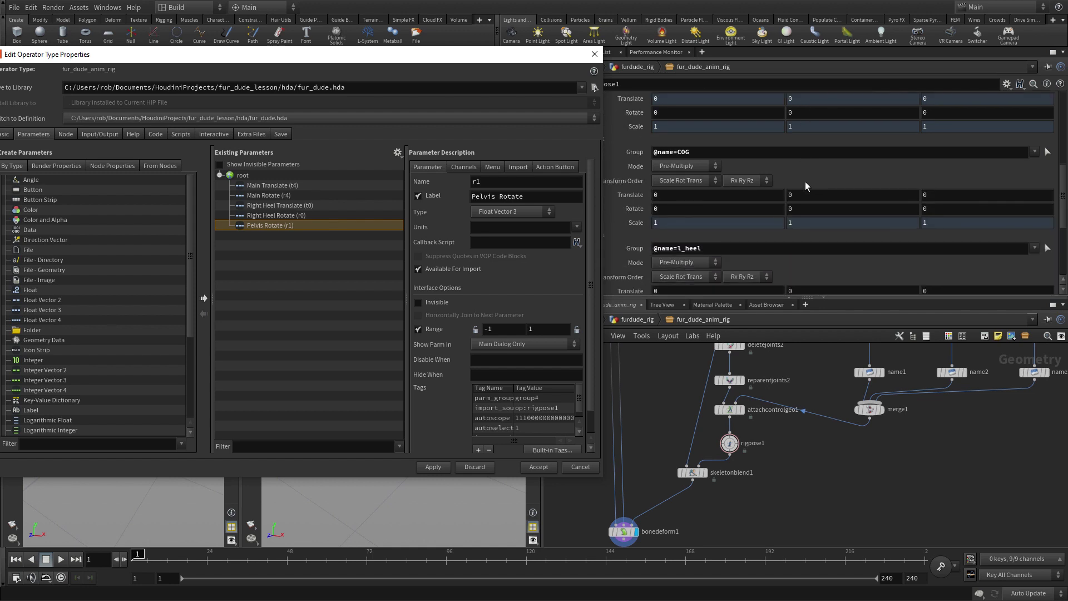
pyautogui.moveTo(634, 196); pyautogui.dragTo(320, 177)
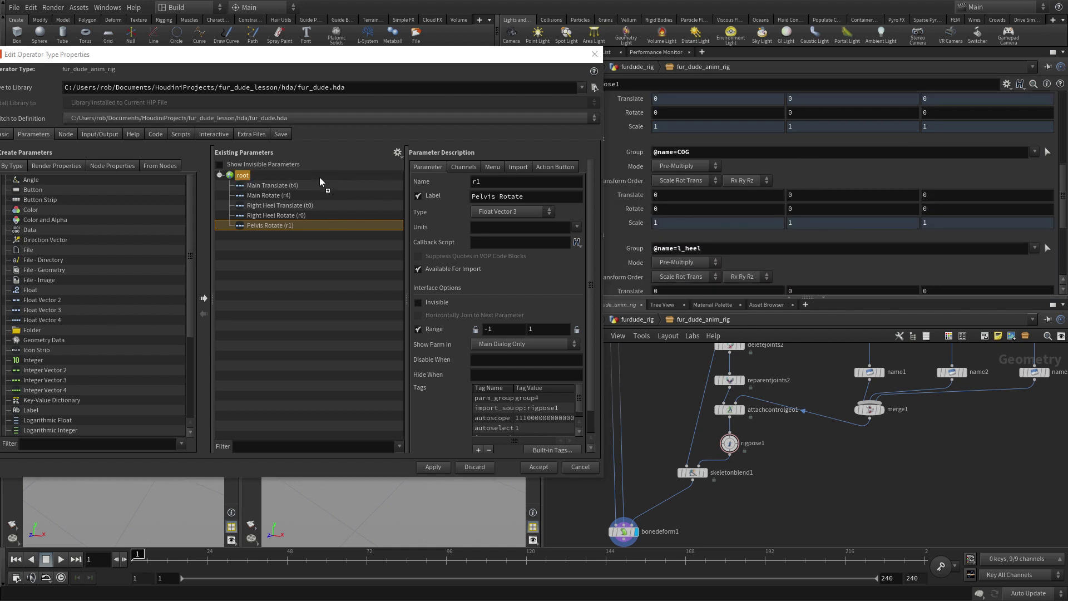
pyautogui.click(473, 197)
pyautogui.write('C')
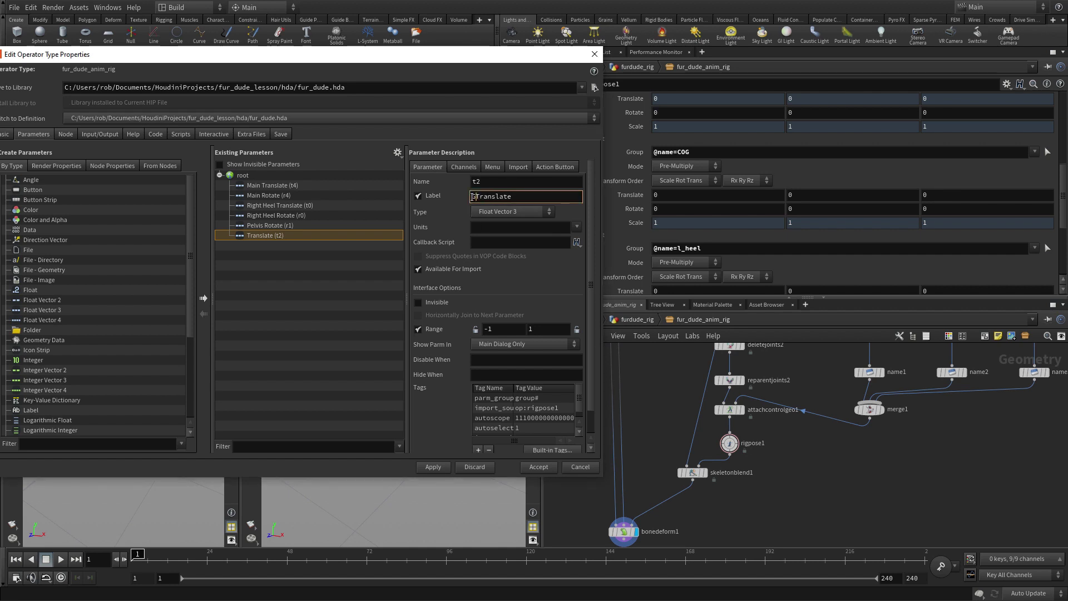
pyautogui.write('OG')
pyautogui.press('Return')
# Promote the COG group's Rotate parameter to the asset's root folder and label it COG Rotate.
pyautogui.moveTo(635, 208); pyautogui.dragTo(273, 176)
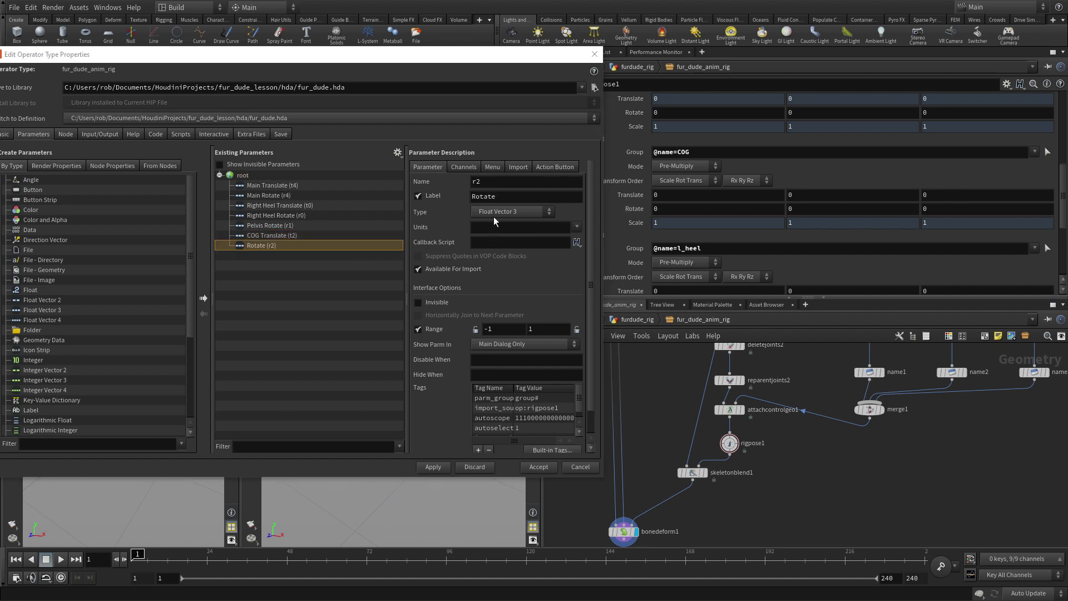
pyautogui.click(474, 197)
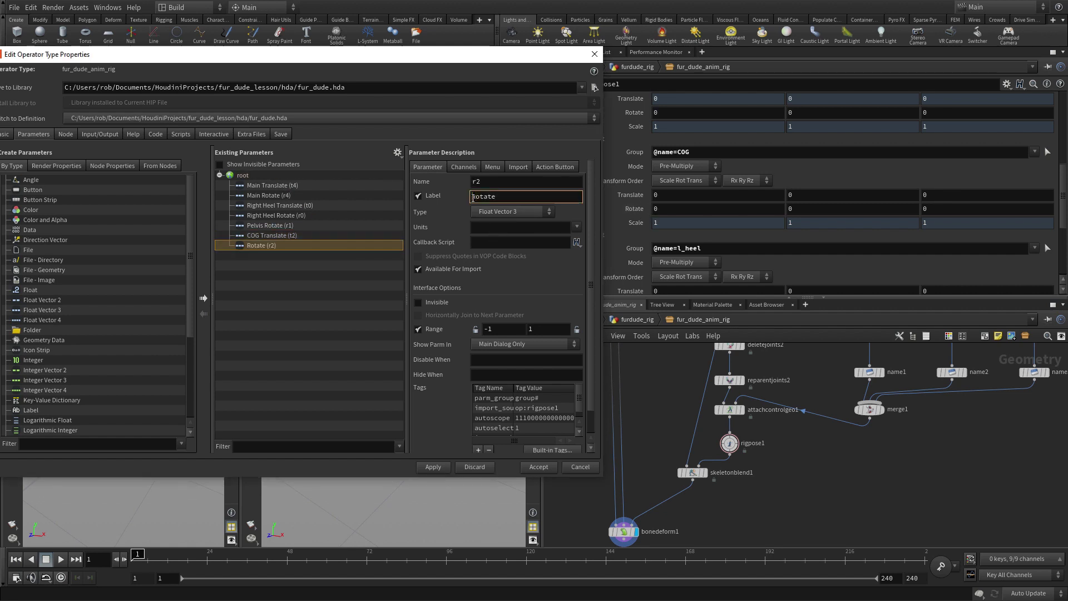
pyautogui.write('COG')
pyautogui.press('Return')
# Promote the l_heel Translate parameter directly below Right Heel Rotate and label it Left Heel Translate.
pyautogui.scroll(-3, 781, 202)
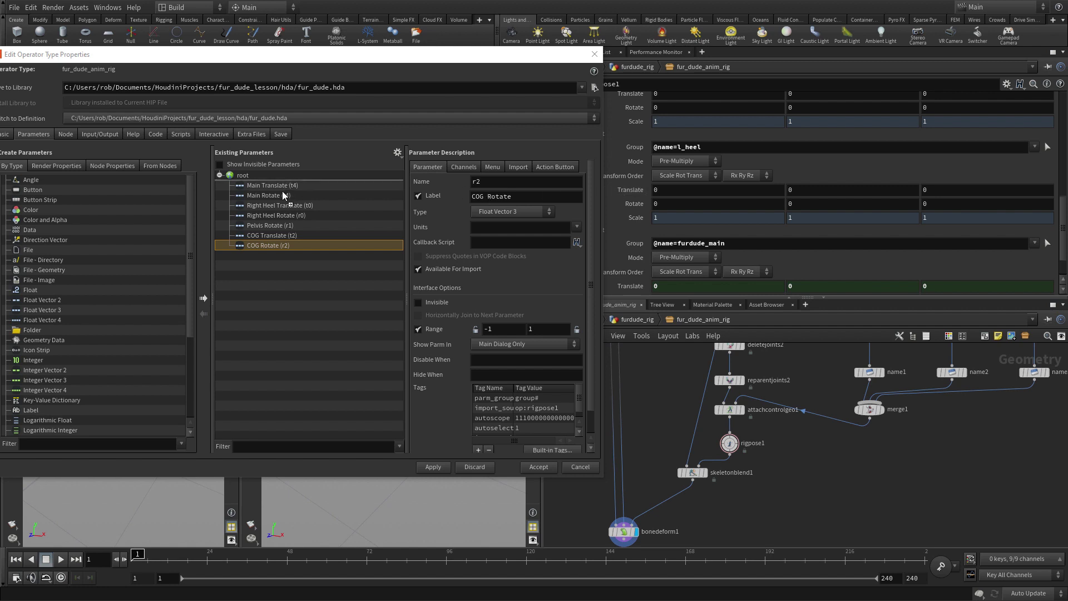
pyautogui.moveTo(283, 195); pyautogui.dragTo(287, 219)
pyautogui.click(472, 198)
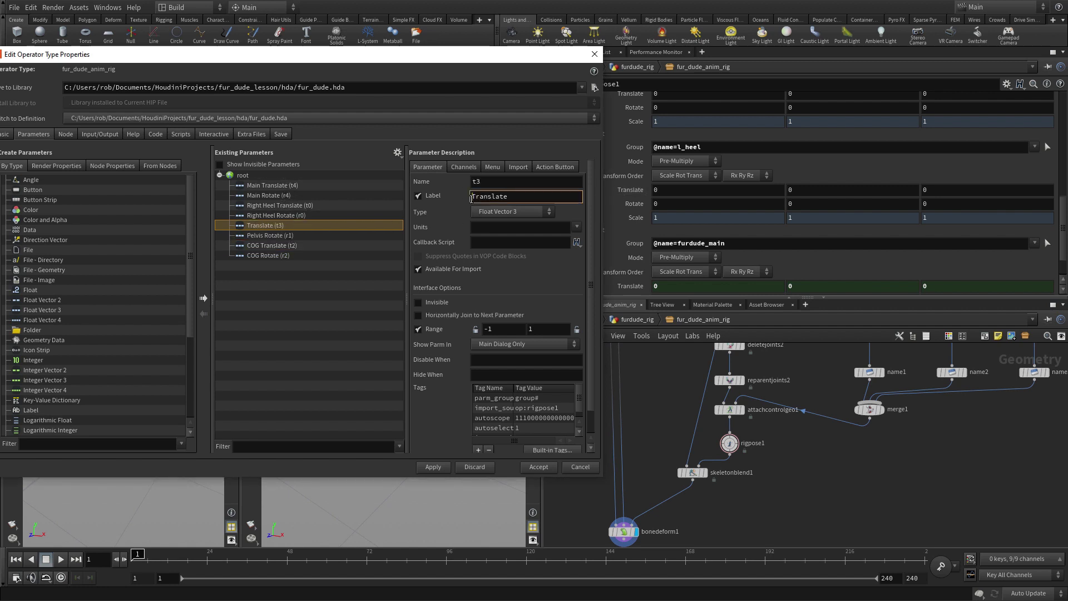
pyautogui.write('Left Heel')
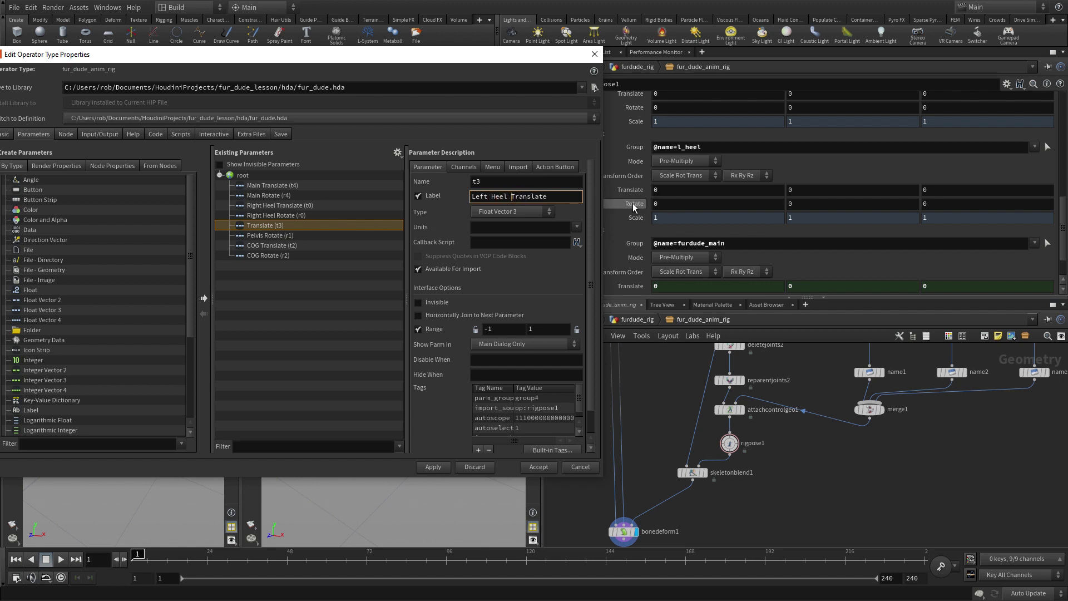
pyautogui.press('Return')
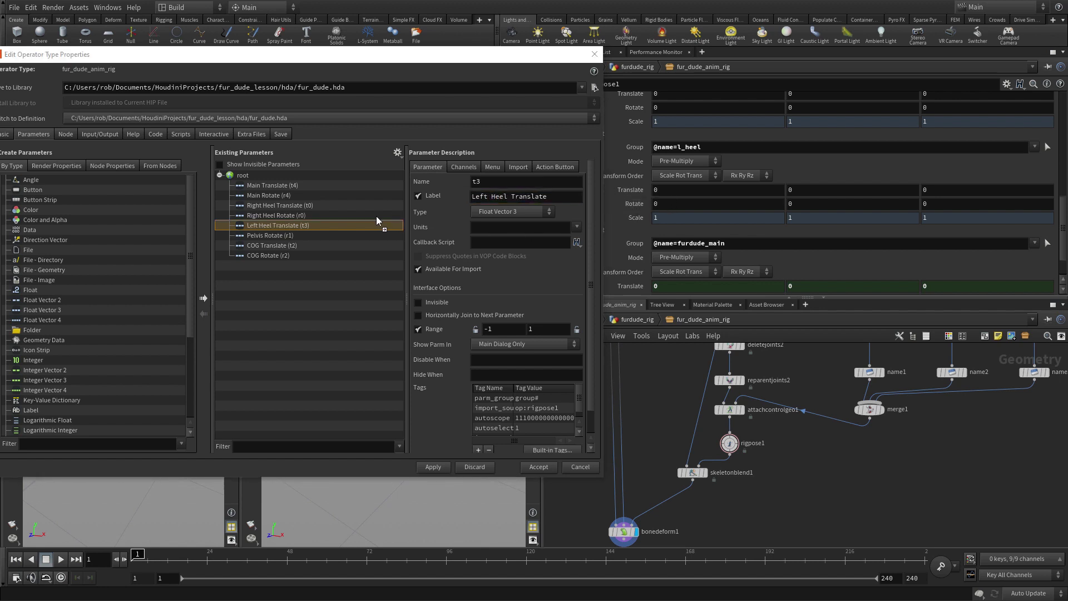
# Promote the l_heel Rotate parameter to the asset's root folder, among the heel parameters, and label it Left Heel Rotate.
pyautogui.moveTo(373, 217); pyautogui.dragTo(312, 222)
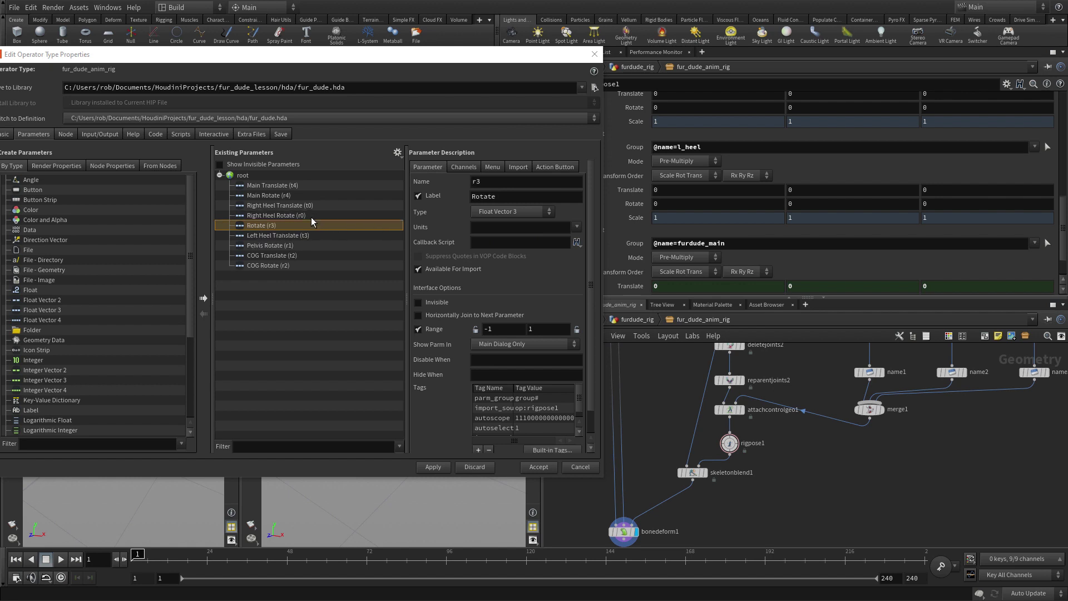
pyautogui.click(473, 197)
pyautogui.write('Left Heel')
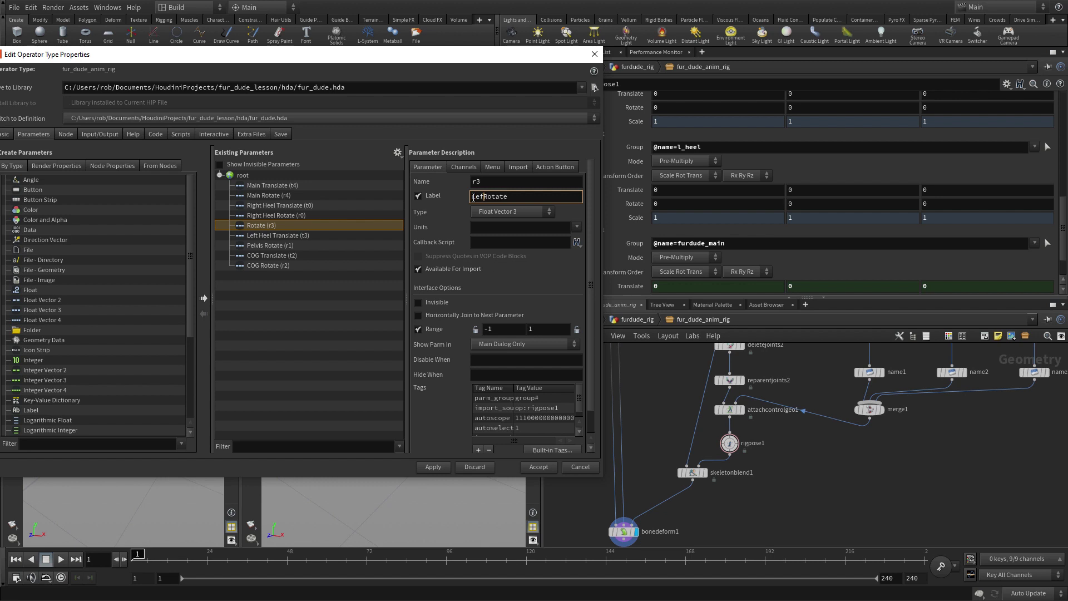
pyautogui.press('Return')
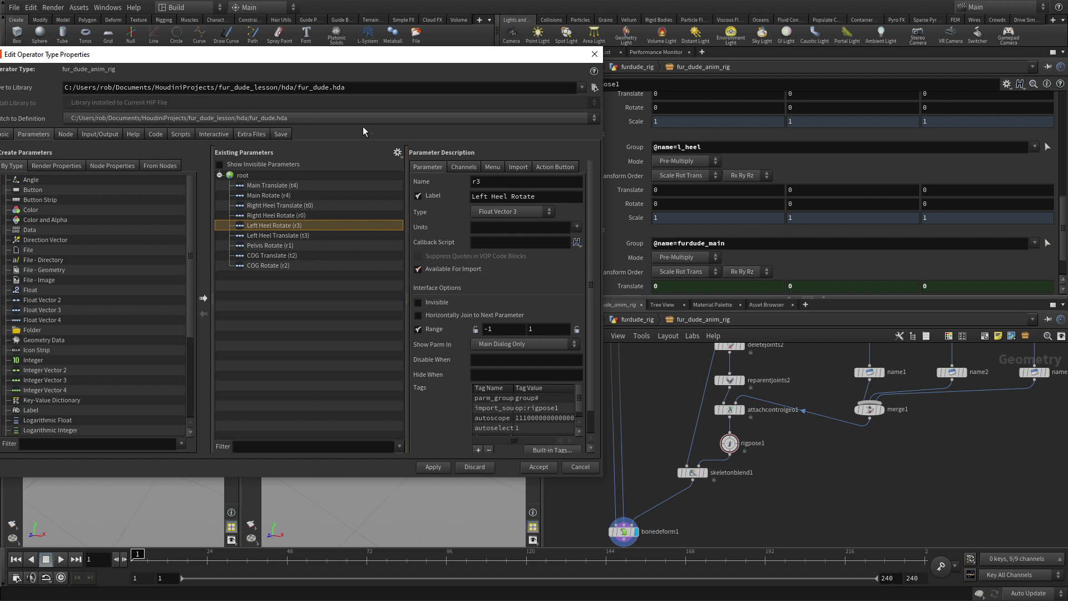
# Reorder COG Translate, COG Rotate and Pelvis Rotate below Main Translate, put Left Heel Rotate below Left Heel Translate, and accept the asset changes.
pyautogui.moveTo(283, 225); pyautogui.dragTo(278, 198)
pyautogui.moveTo(267, 266); pyautogui.dragTo(269, 198)
pyautogui.moveTo(265, 258); pyautogui.dragTo(269, 201)
pyautogui.moveTo(262, 266); pyautogui.dragTo(273, 211)
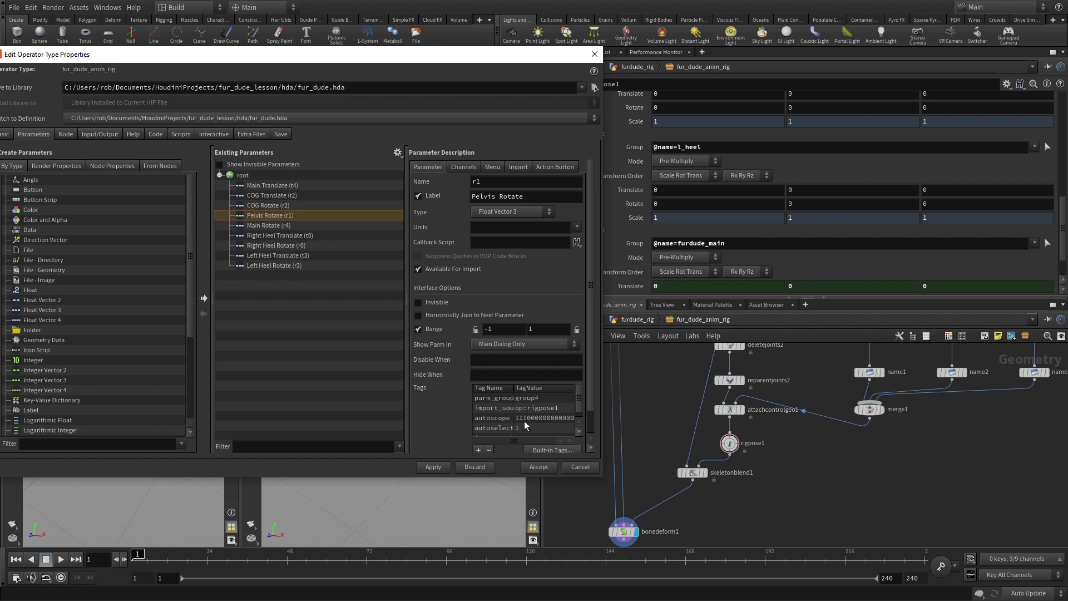
pyautogui.click(539, 468)
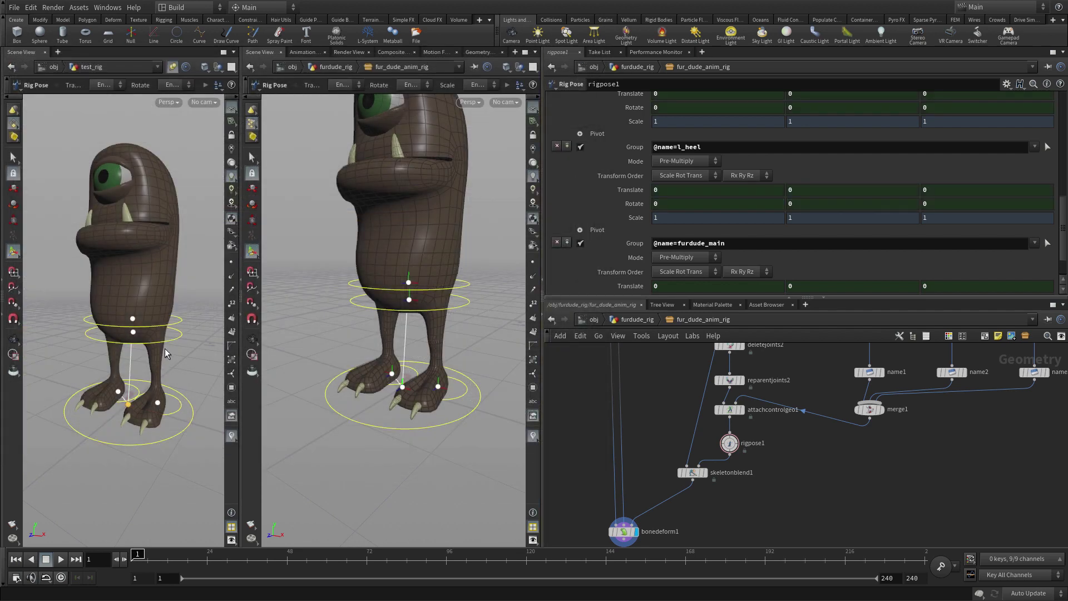
# Try moving the COG control and rotating the pelvis control on test_rig, undoing each pose change.
pyautogui.click(133, 321)
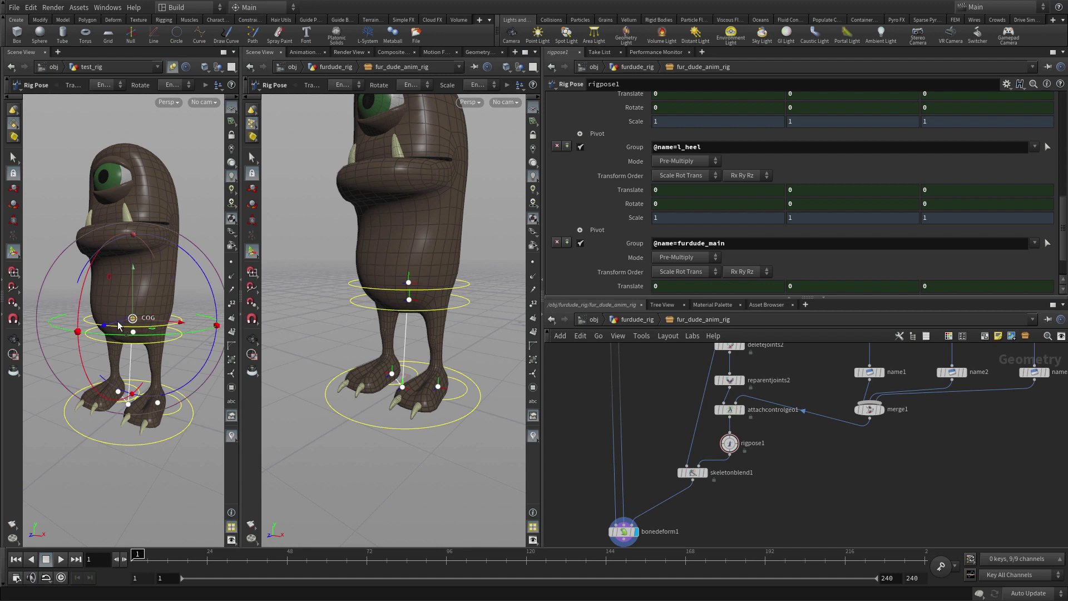
pyautogui.moveTo(172, 331); pyautogui.dragTo(148, 324)
pyautogui.hotkey('ctrl', 'z')
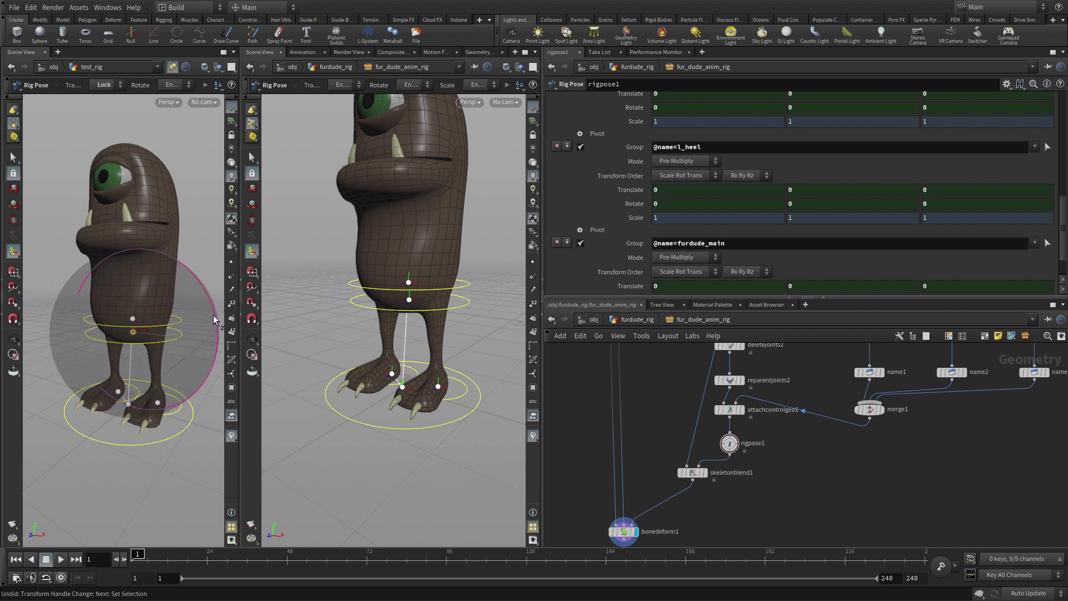
pyautogui.moveTo(213, 314); pyautogui.dragTo(170, 269)
pyautogui.hotkey('ctrl', 'z')
# Try out the left heel control on test_rig and clear the selection.
pyautogui.click(189, 462)
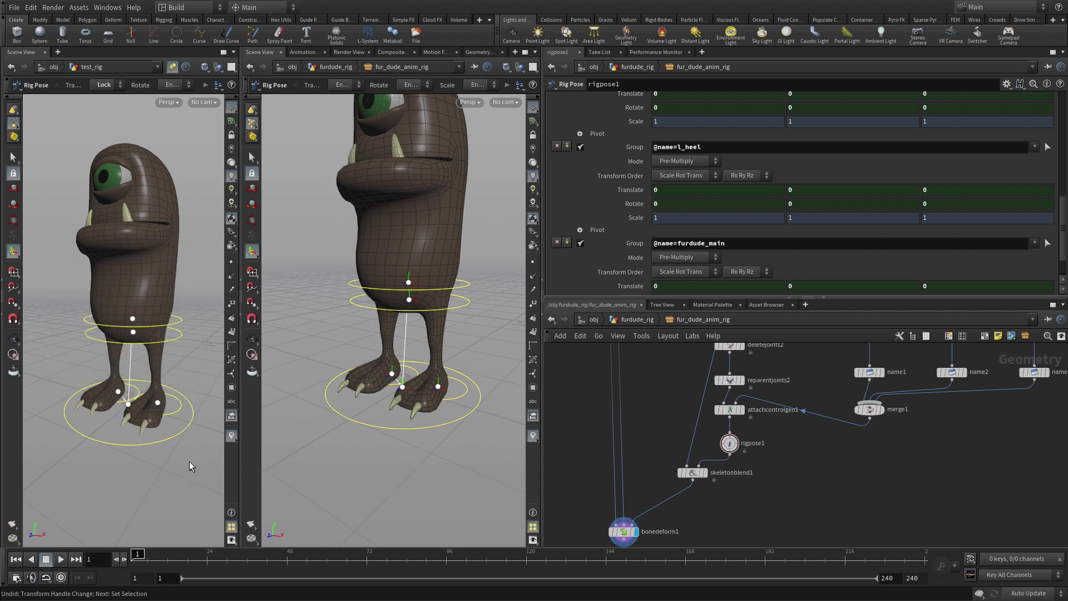
pyautogui.click(177, 419)
pyautogui.moveTo(141, 418)
pyautogui.mouseDown()
pyautogui.moveTo(151, 389)
pyautogui.moveTo(103, 447)
pyautogui.moveTo(157, 373)
pyautogui.moveTo(135, 405)
pyautogui.mouseUp()
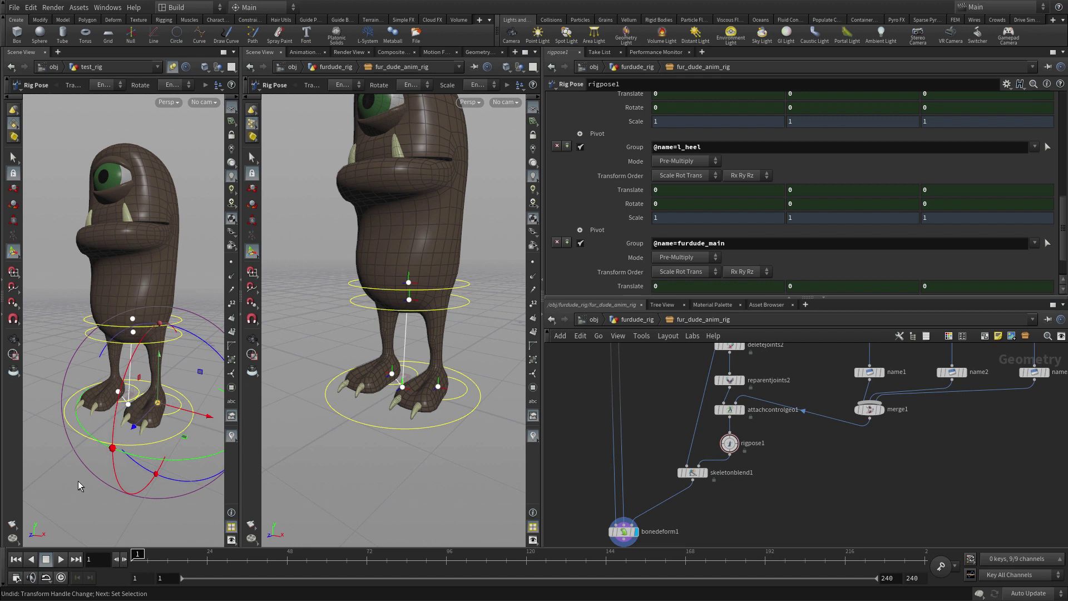
pyautogui.click(72, 499)
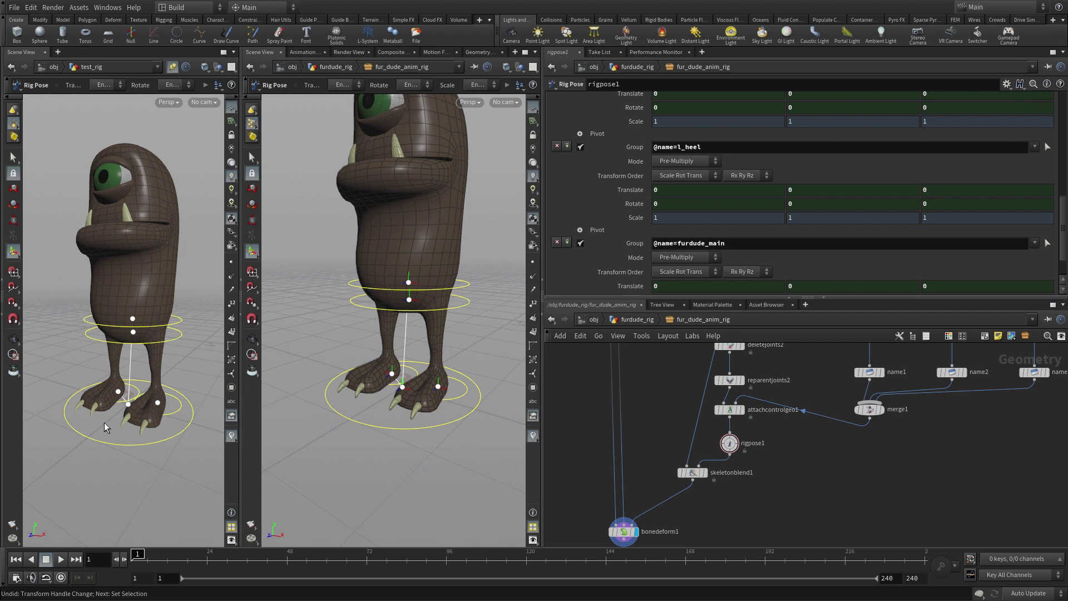
# Tidy the anim rig network, bringing the control shape branch closer to the rigpose1 chain and moving bonedeform1 farther down.
pyautogui.press('h')
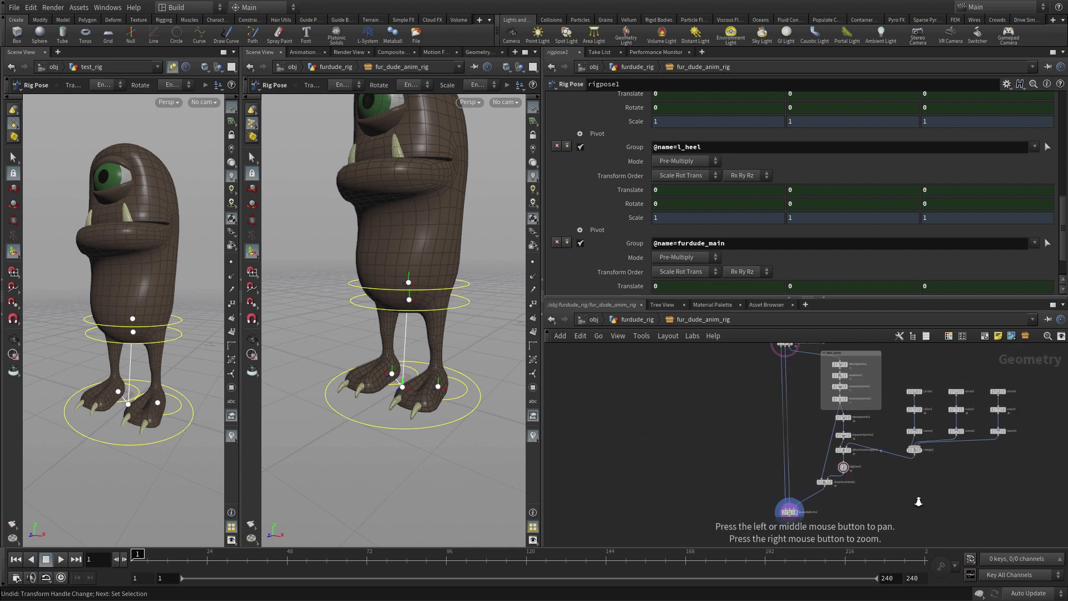
pyautogui.moveTo(919, 502); pyautogui.dragTo(833, 463)
pyautogui.moveTo(952, 454); pyautogui.dragTo(826, 402)
pyautogui.moveTo(743, 460); pyautogui.dragTo(755, 492)
pyautogui.moveTo(783, 458); pyautogui.dragTo(771, 407)
pyautogui.moveTo(708, 489); pyautogui.dragTo(703, 525)
# Enclose the control shape nodes and the deletejoints2-to-skeletonblend1 chain in a network box named Main Controls, placed below the existing box.
pyautogui.moveTo(965, 520); pyautogui.dragTo(736, 392)
pyautogui.click(986, 336)
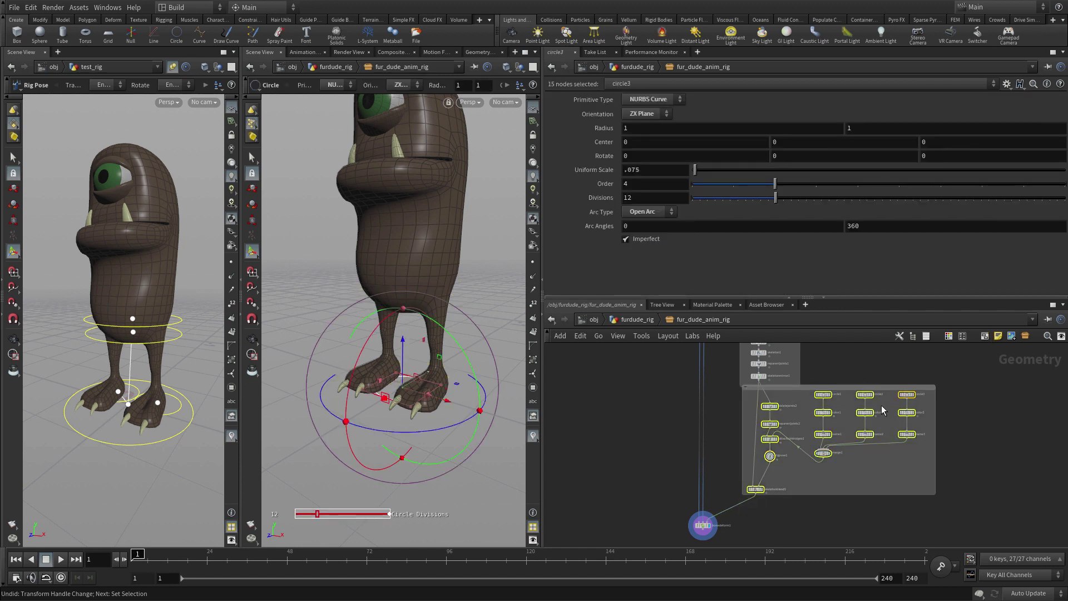
pyautogui.moveTo(833, 386); pyautogui.dragTo(831, 399)
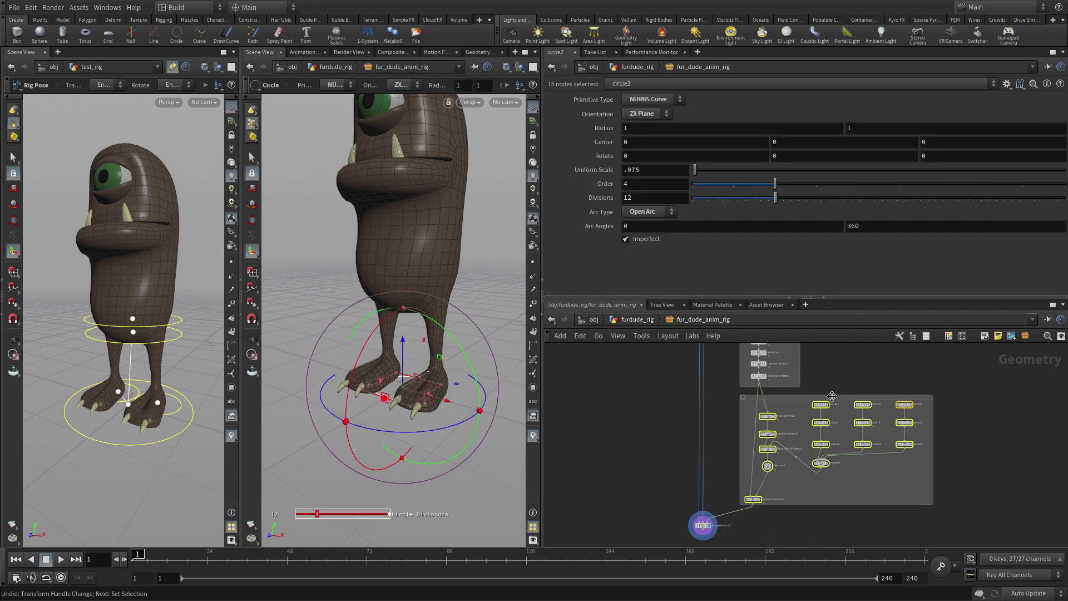
pyautogui.doubleClick(787, 397)
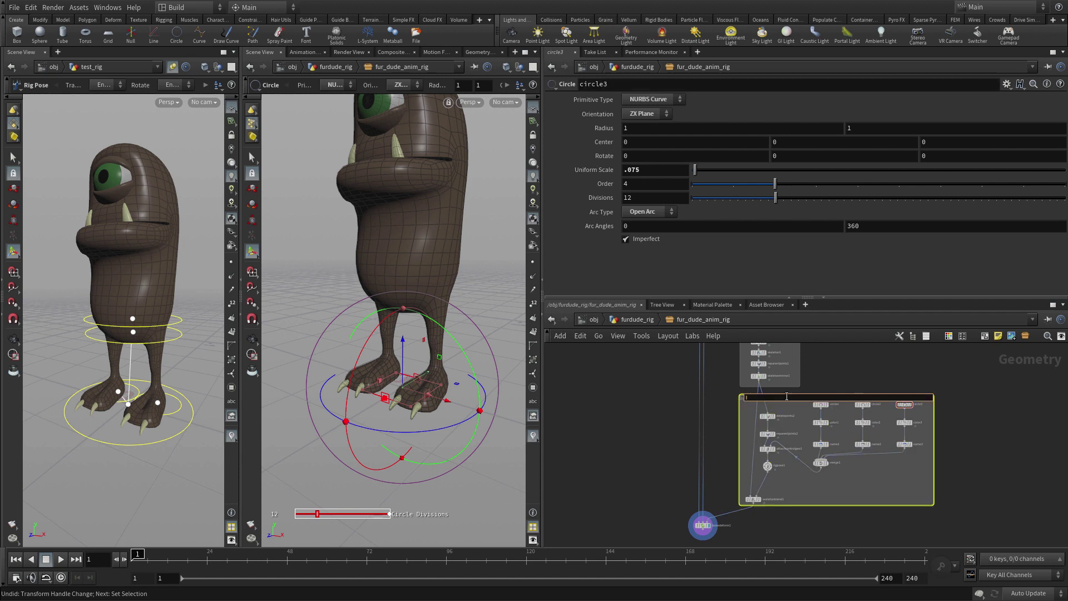
pyautogui.write('Main Controls')
pyautogui.press('Return')
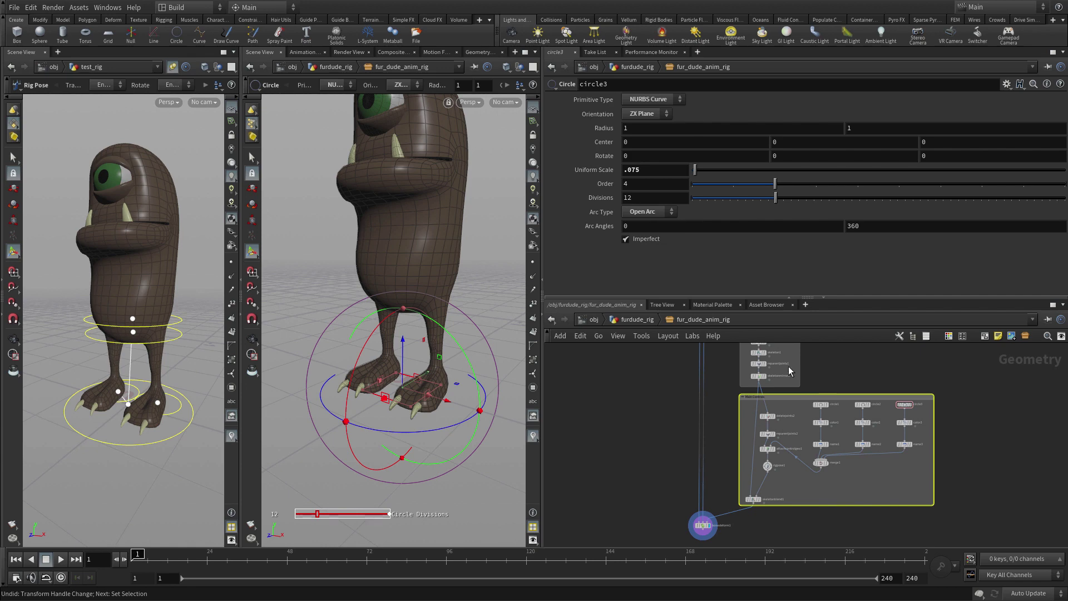
pyautogui.click(663, 390)
pyautogui.press('space')
pyautogui.moveTo(147, 350)
pyautogui.mouseDown()
pyautogui.moveTo(159, 351)
pyautogui.moveTo(129, 356)
pyautogui.moveTo(139, 353)
pyautogui.mouseUp()
pyautogui.press('space')
pyautogui.press('Return')
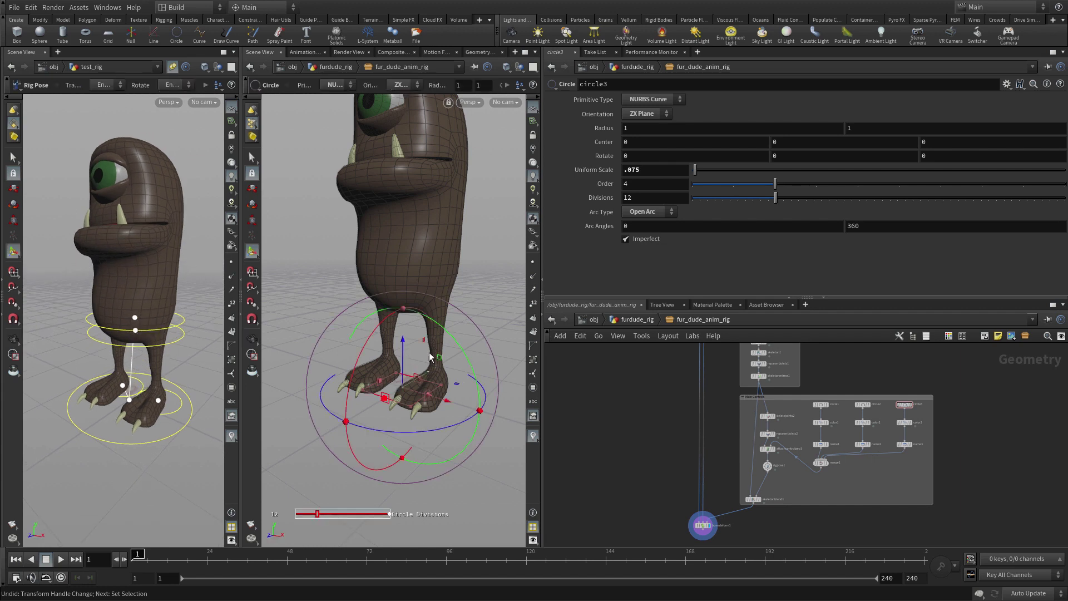